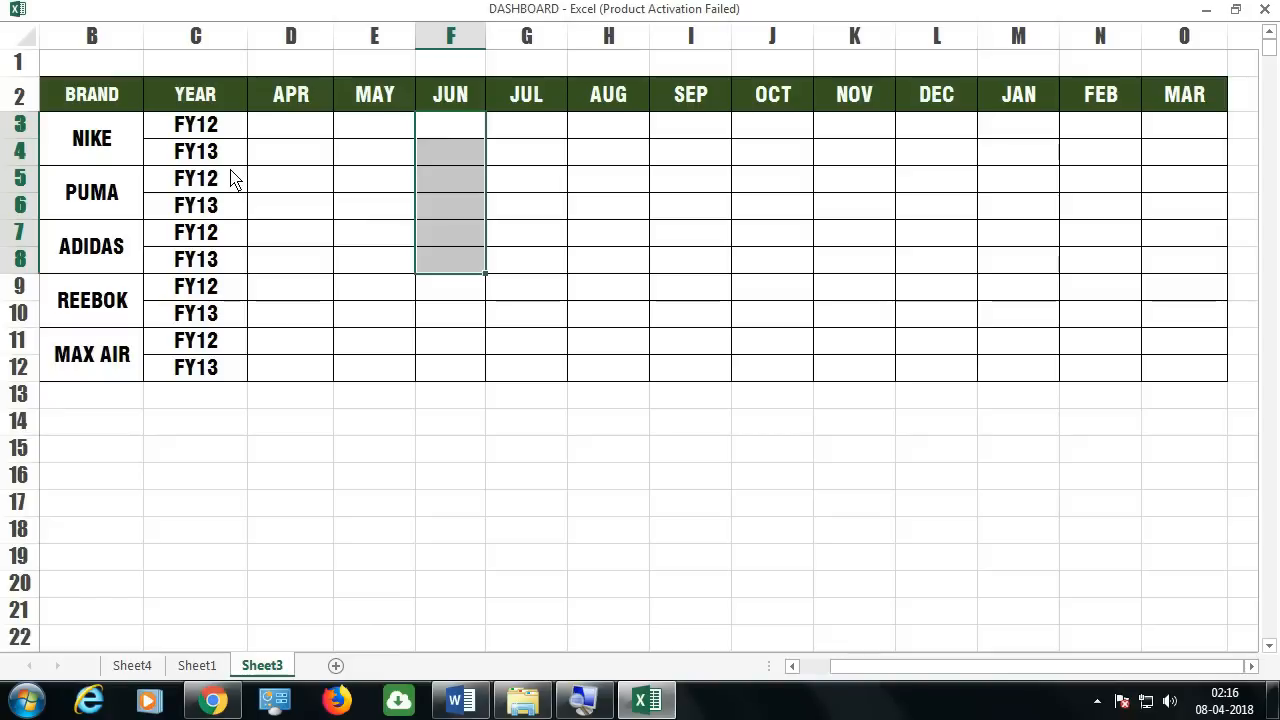
Examine the summary table's month headings, fiscal year labels, brand names and the value cells from APR to MAR
click(320, 95)
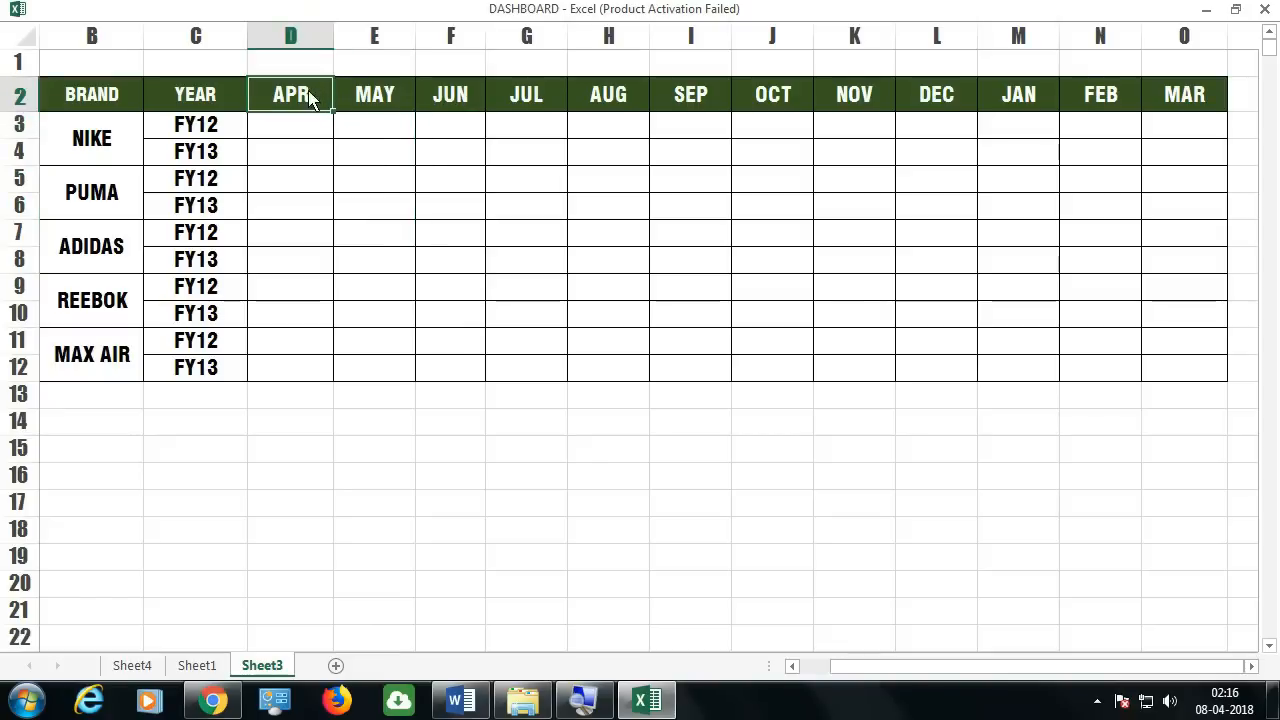
click(171, 137)
click(167, 160)
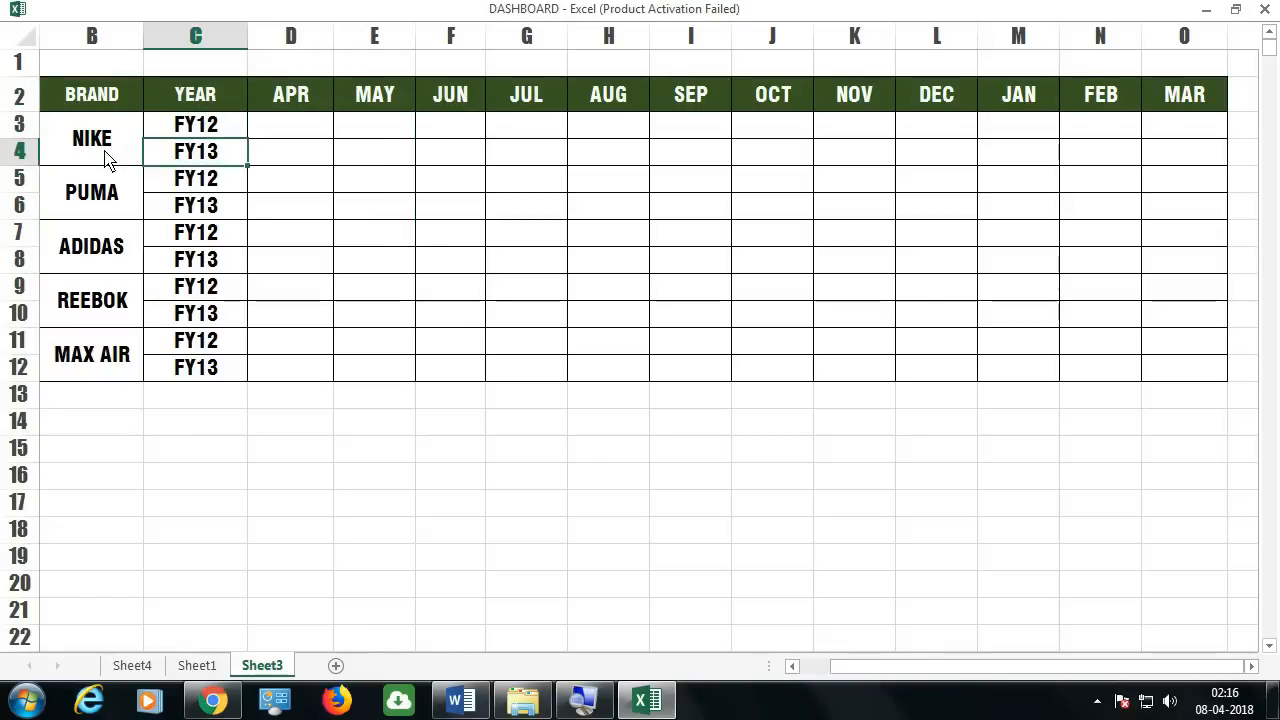
click(105, 151)
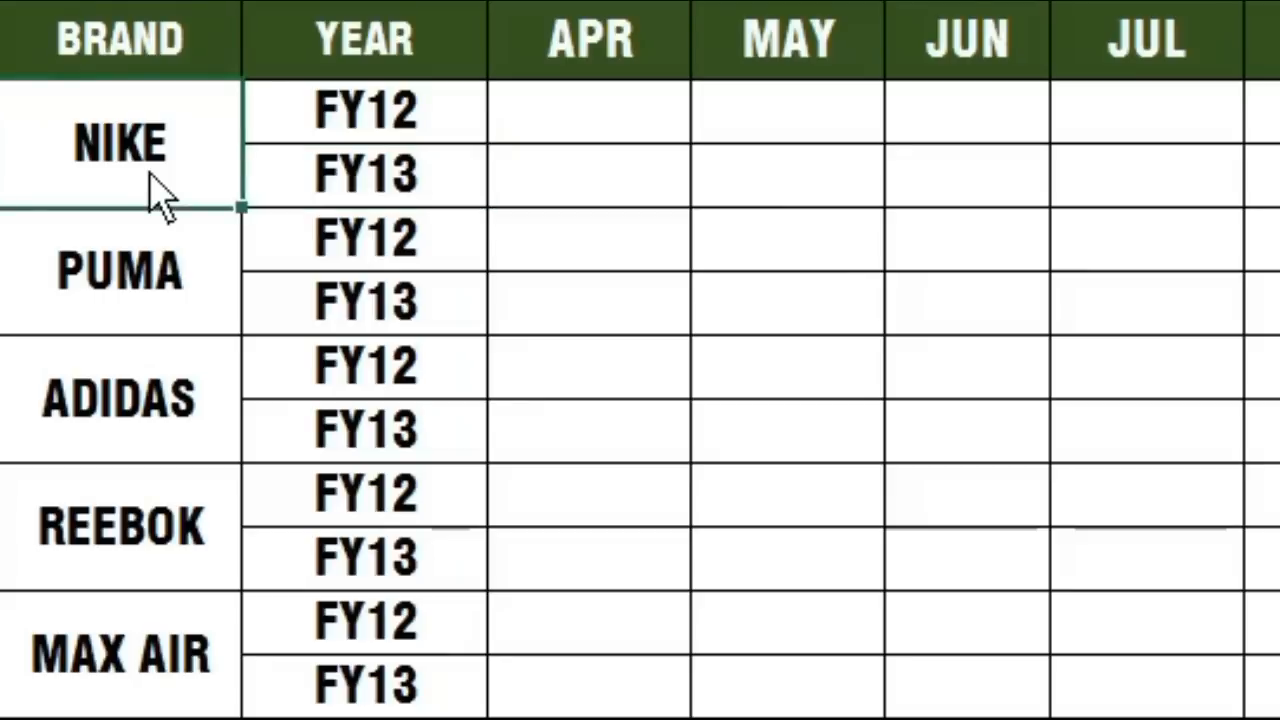
click(620, 120)
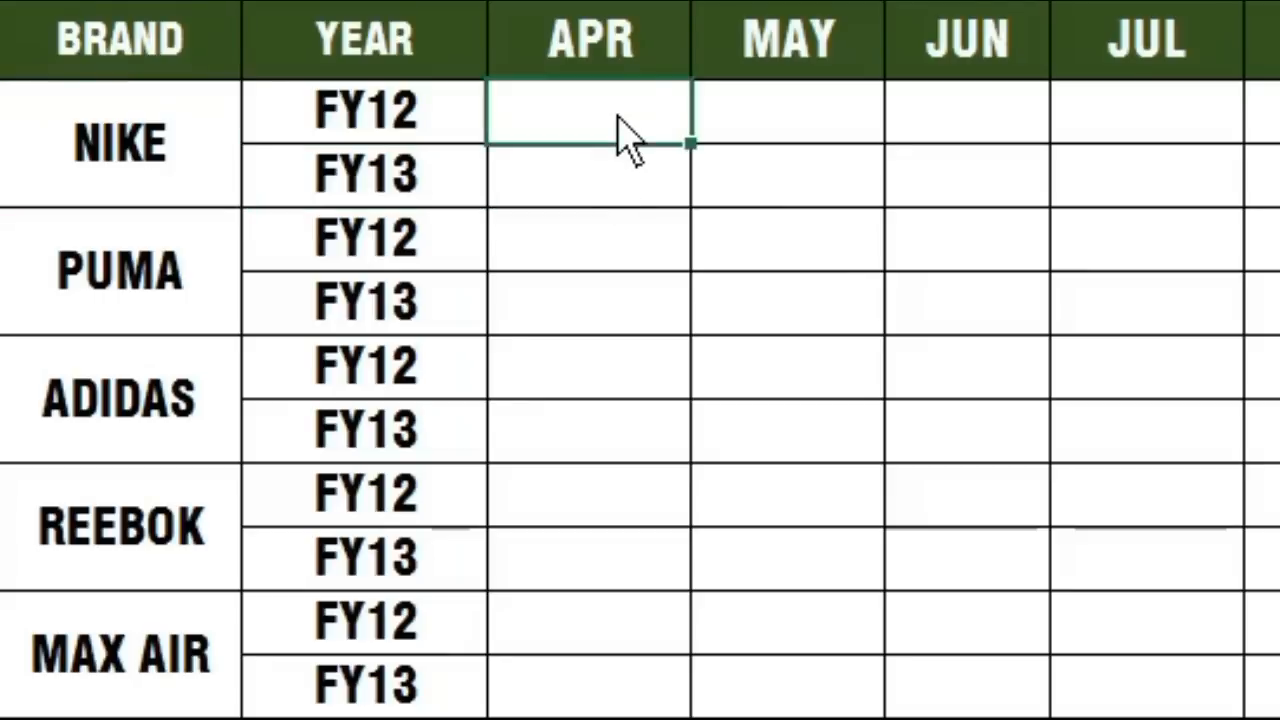
click(120, 290)
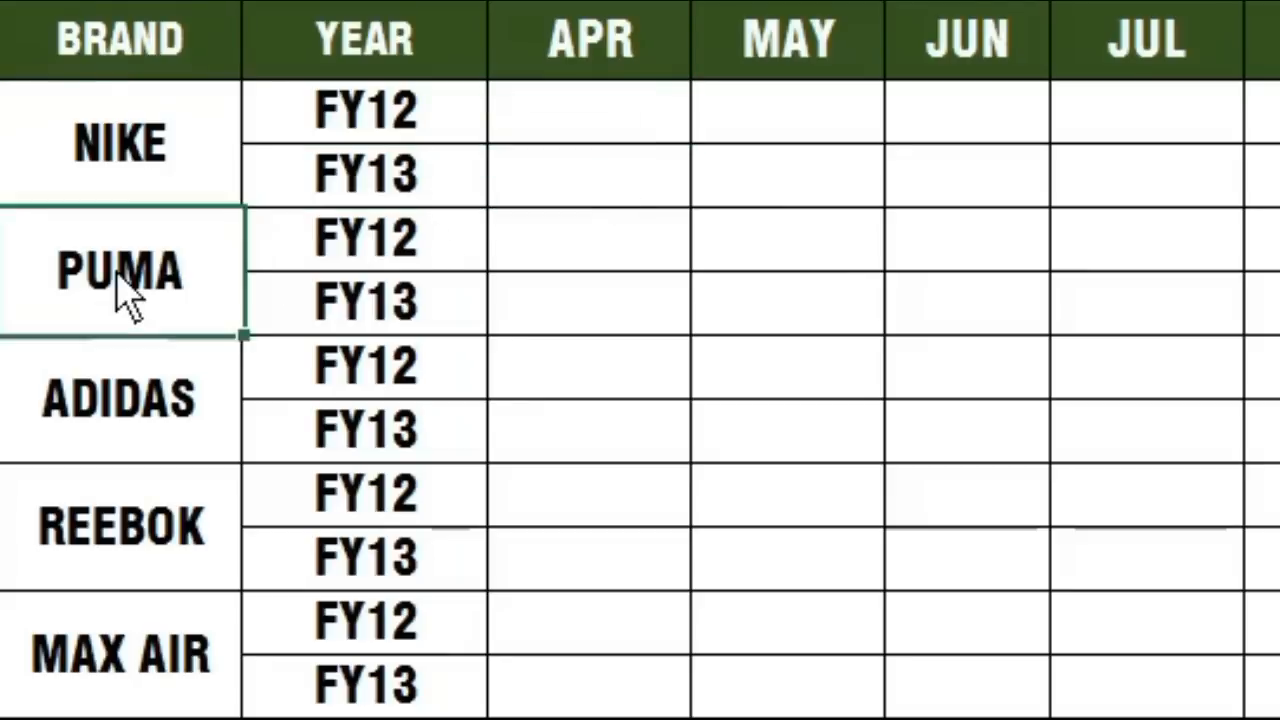
click(132, 400)
click(120, 525)
click(129, 672)
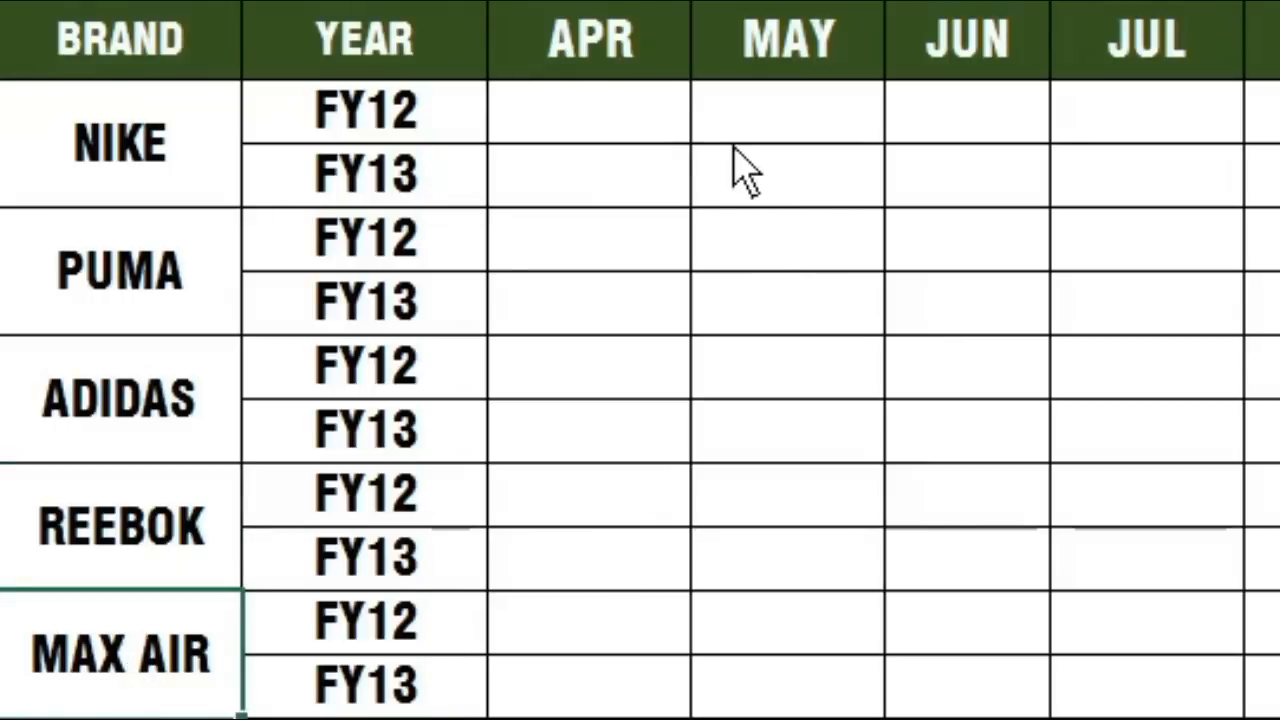
drag(651, 133, 1270, 700)
click(557, 128)
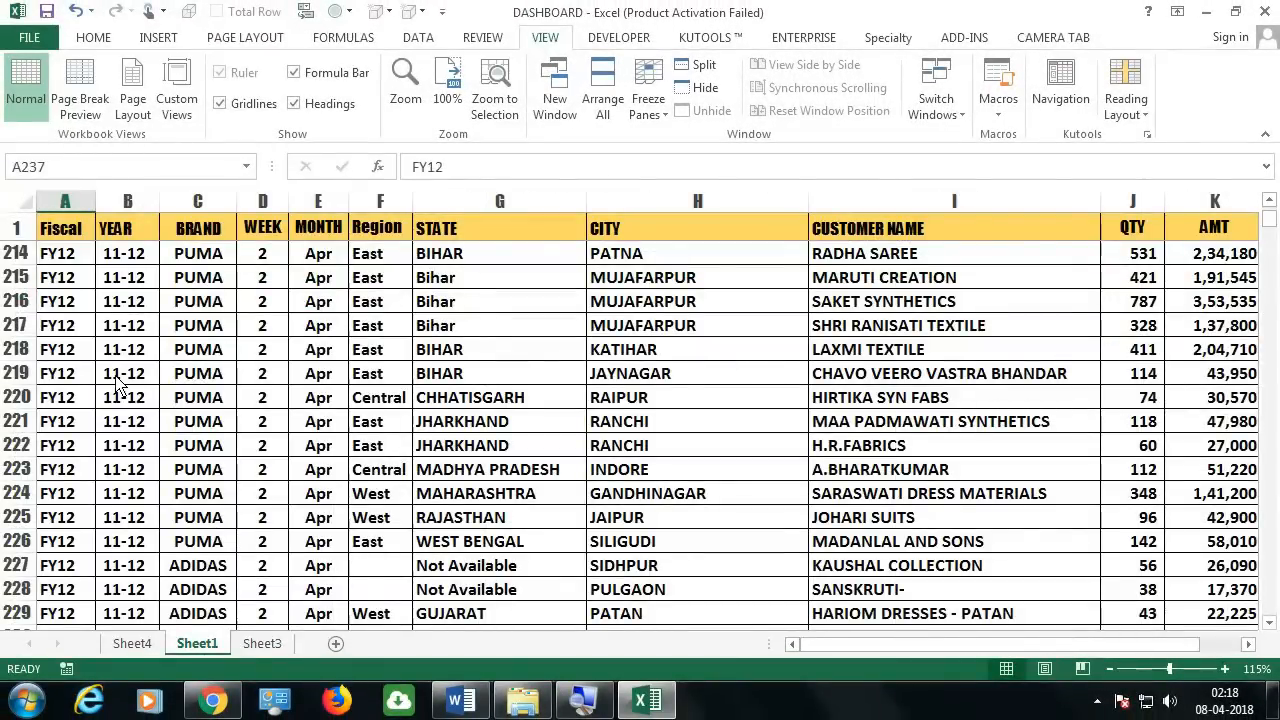
Examine the Fiscal, BRAND, MONTH and QTY columns of the sales data on Sheet1
click(64, 258)
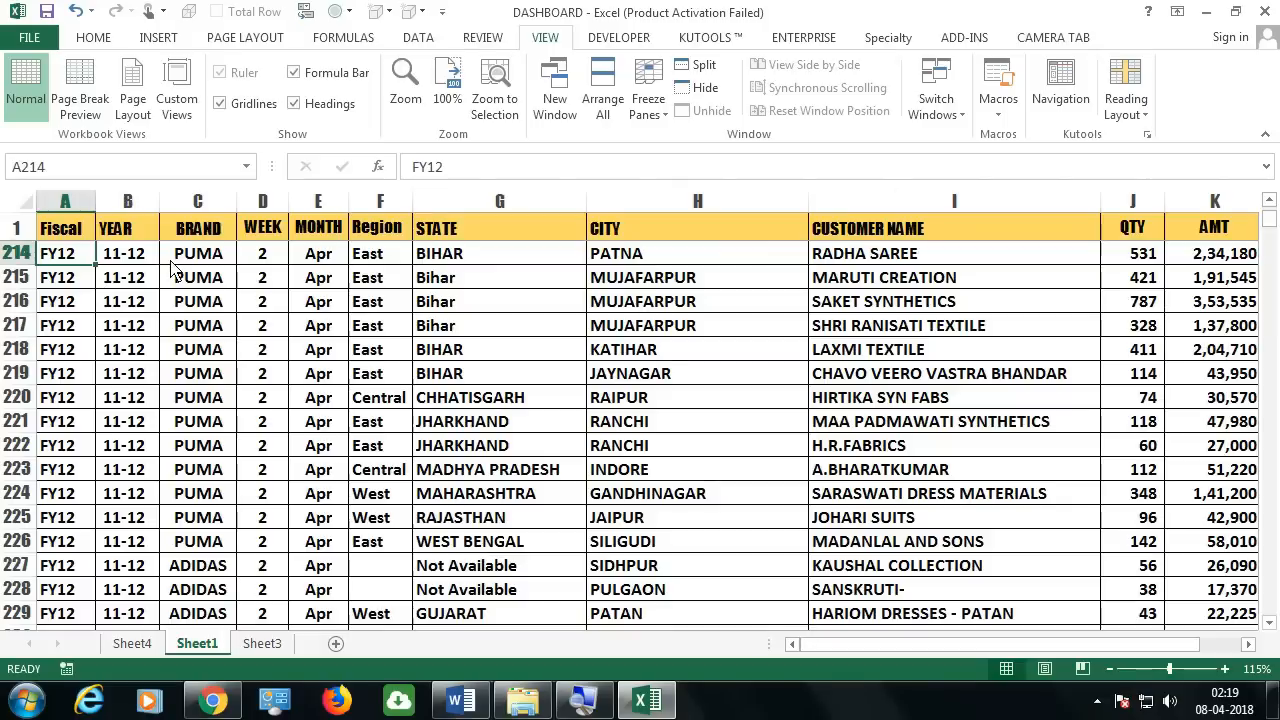
click(198, 205)
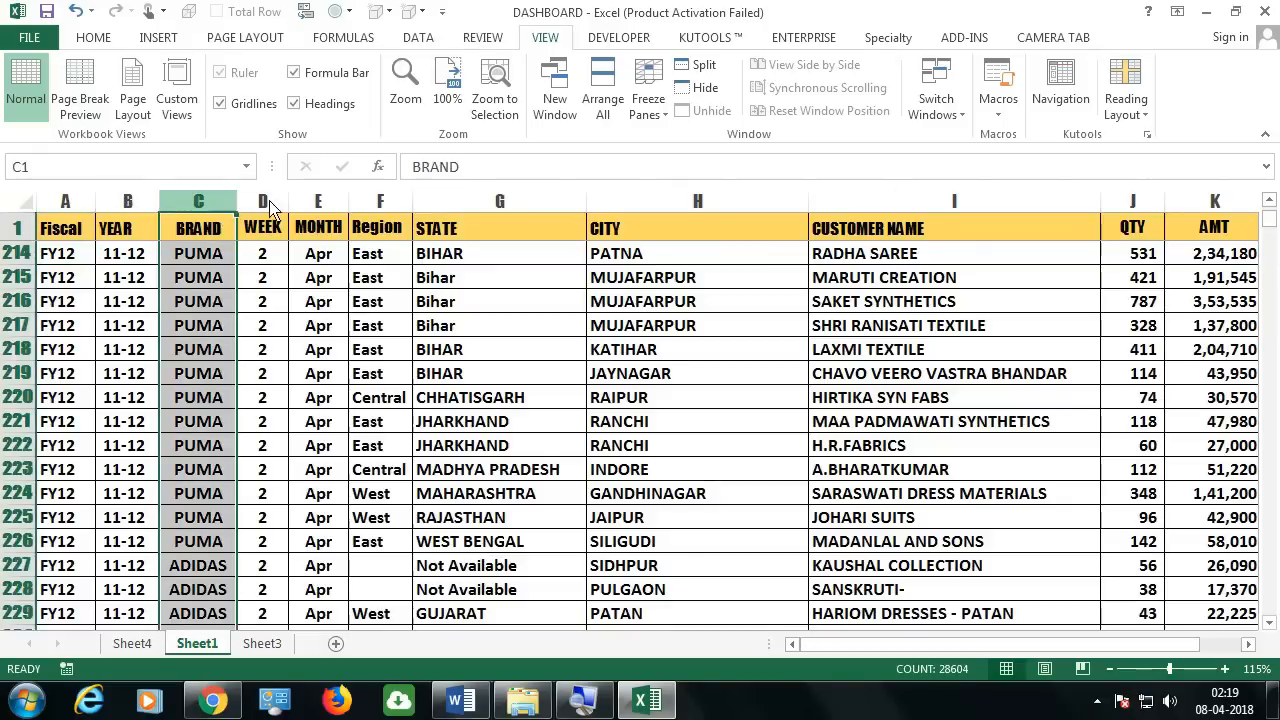
click(1115, 203)
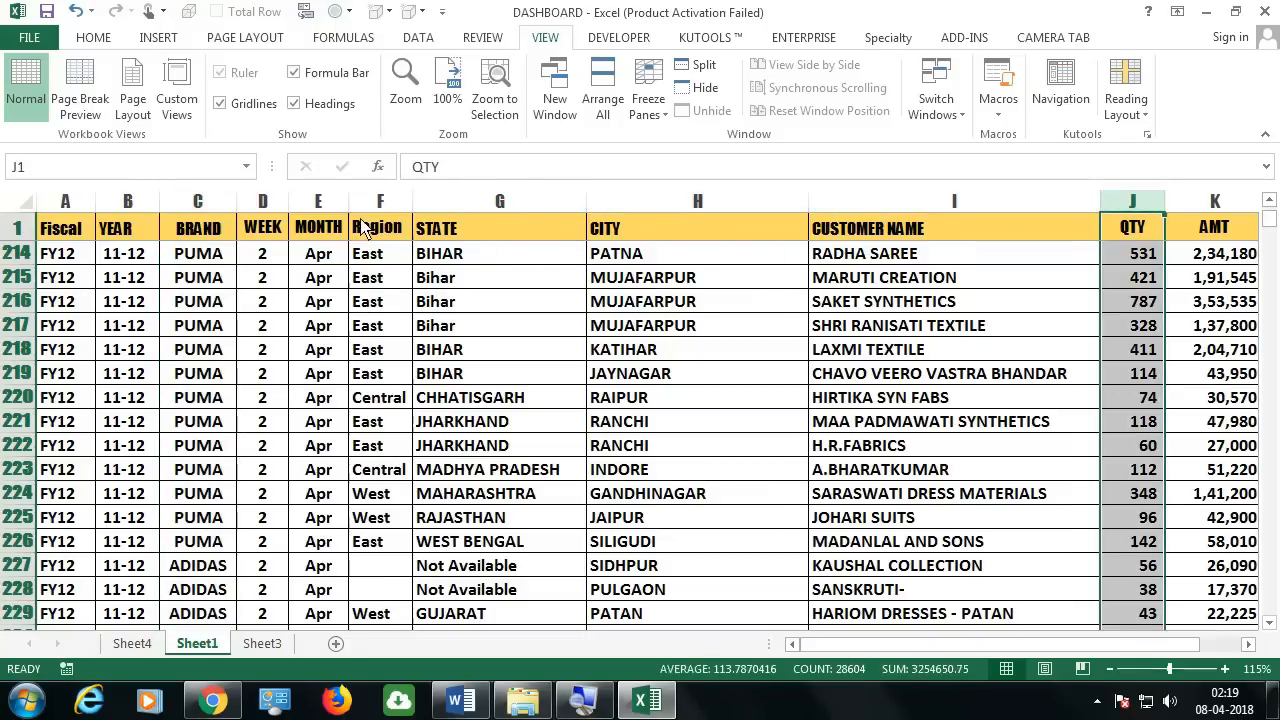
click(320, 205)
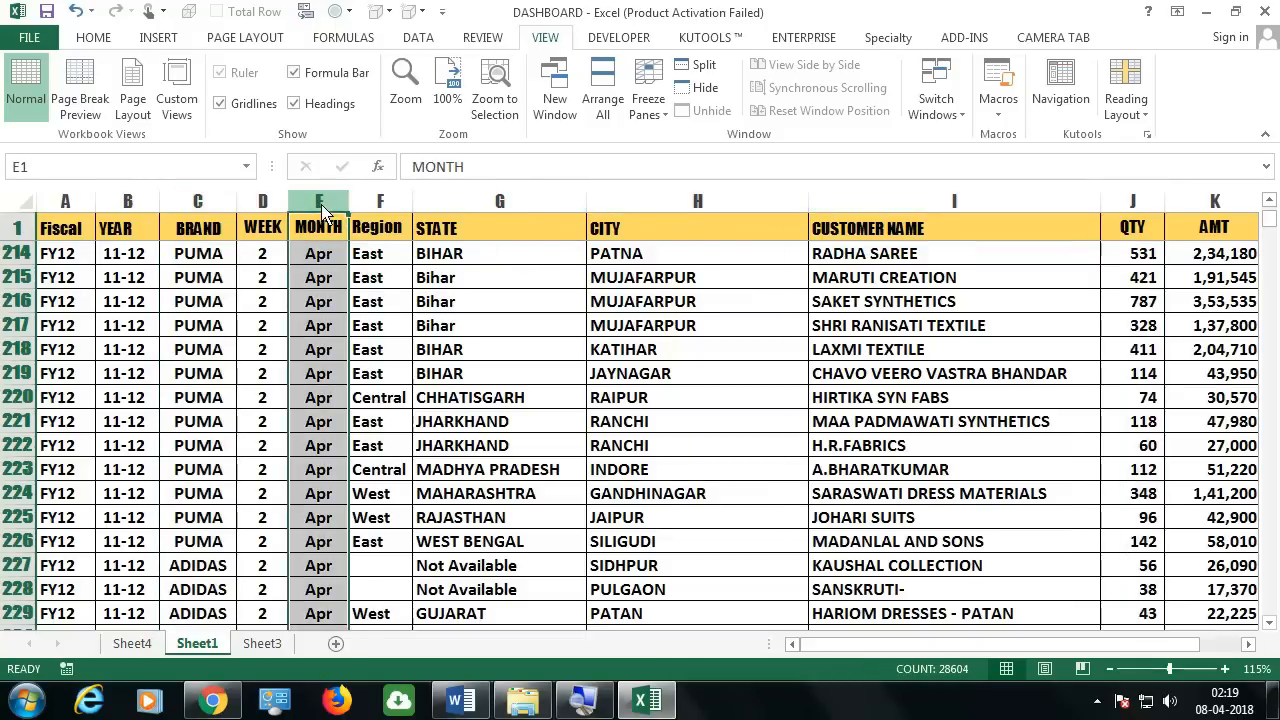
click(66, 206)
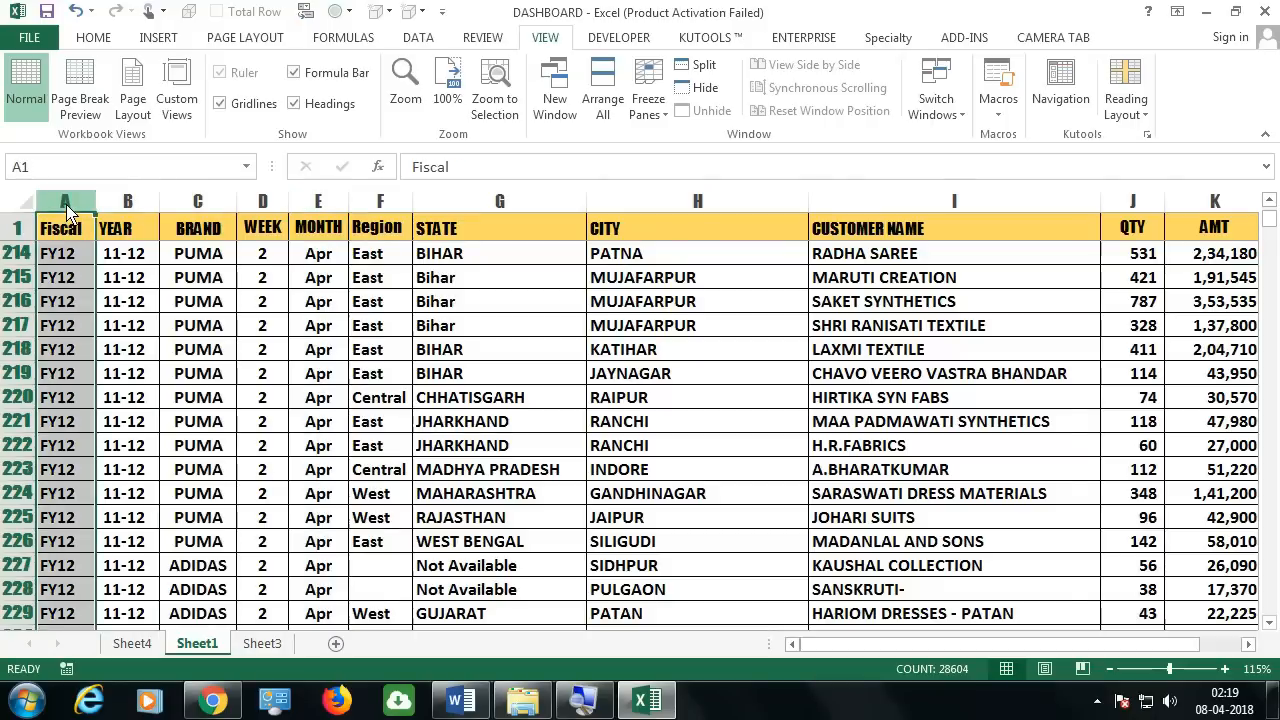
click(320, 201)
click(200, 204)
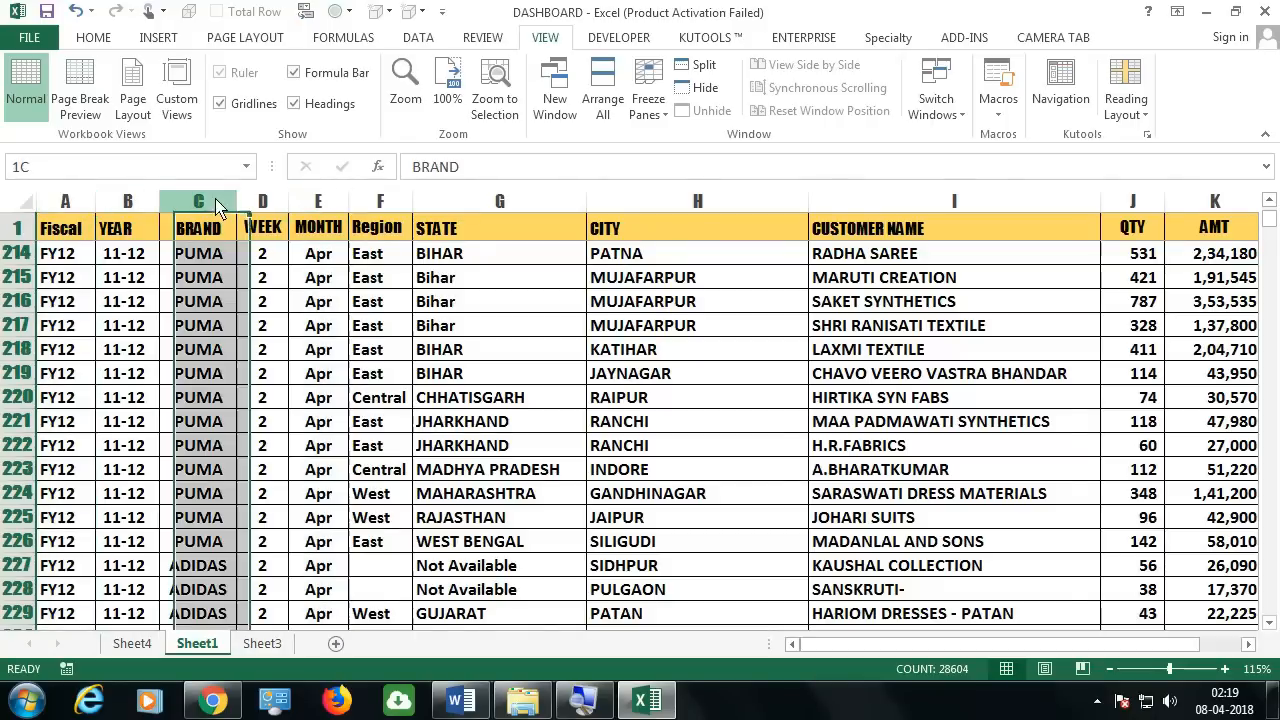
click(1130, 204)
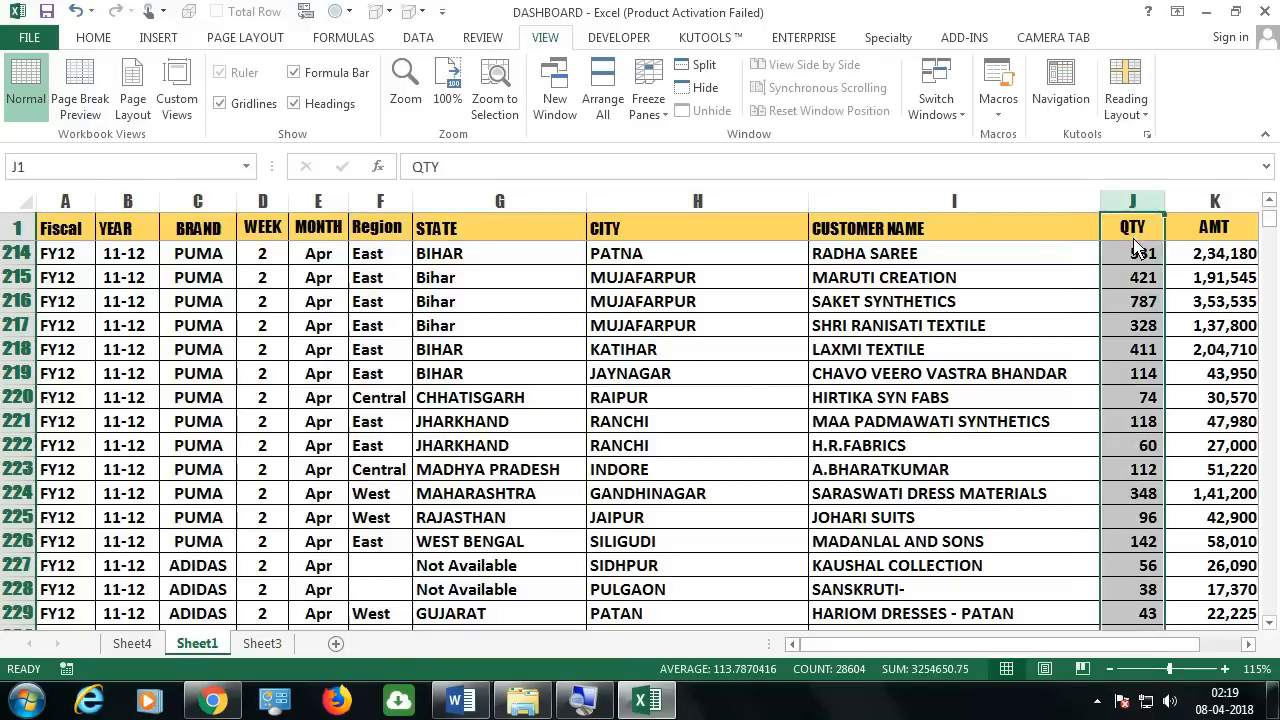
Return to Sheet3 and review the APR to MAR headings, the NIKE year labels and the brand names
click(263, 644)
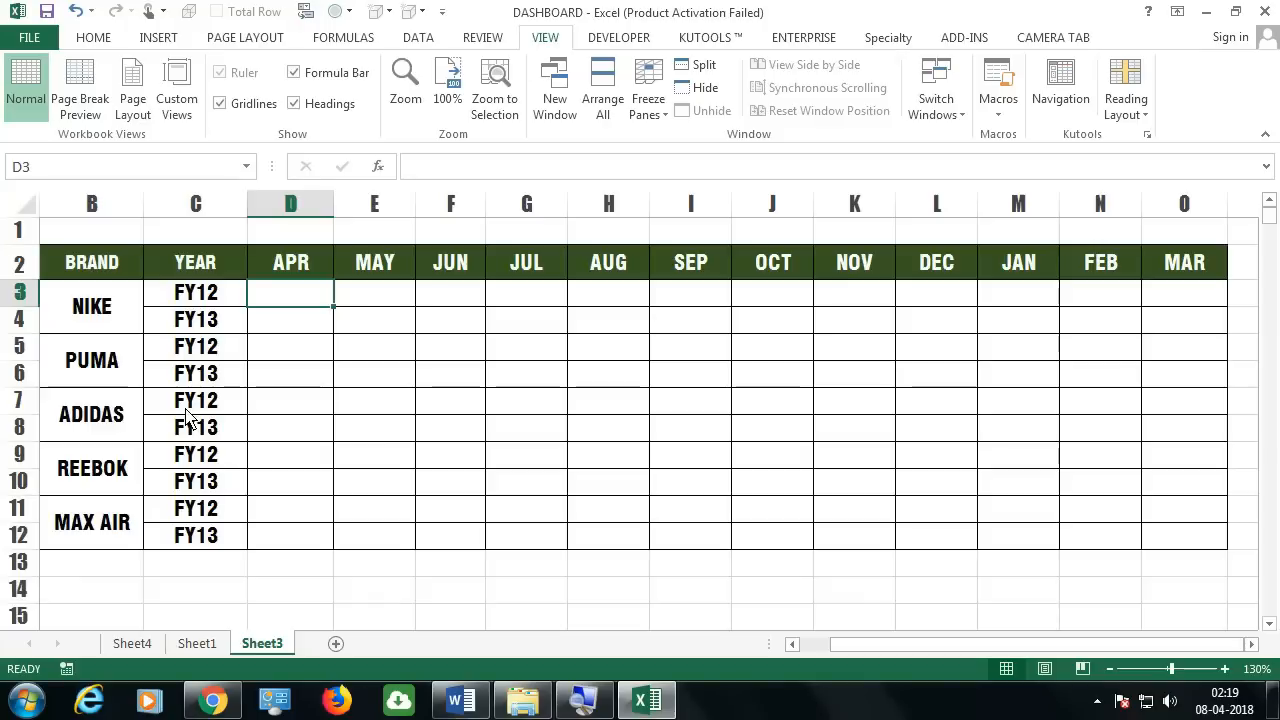
drag(309, 277, 1197, 268)
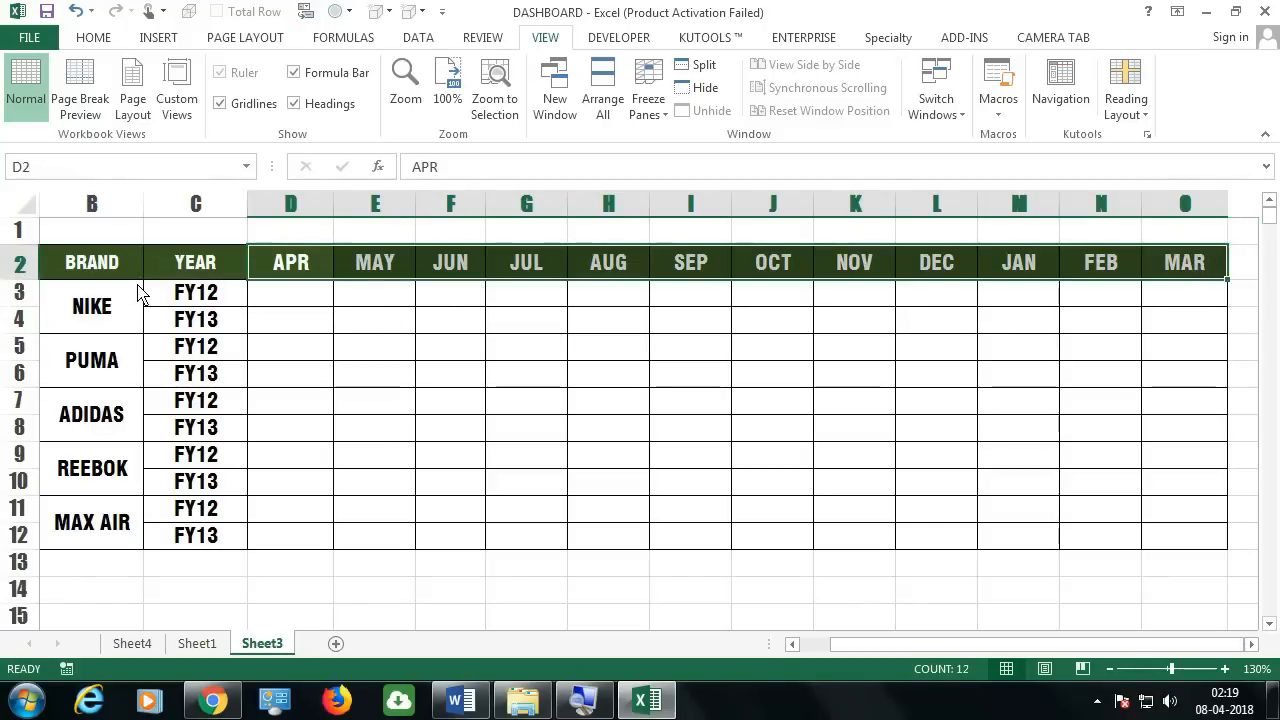
drag(194, 306, 265, 330)
click(120, 318)
click(116, 360)
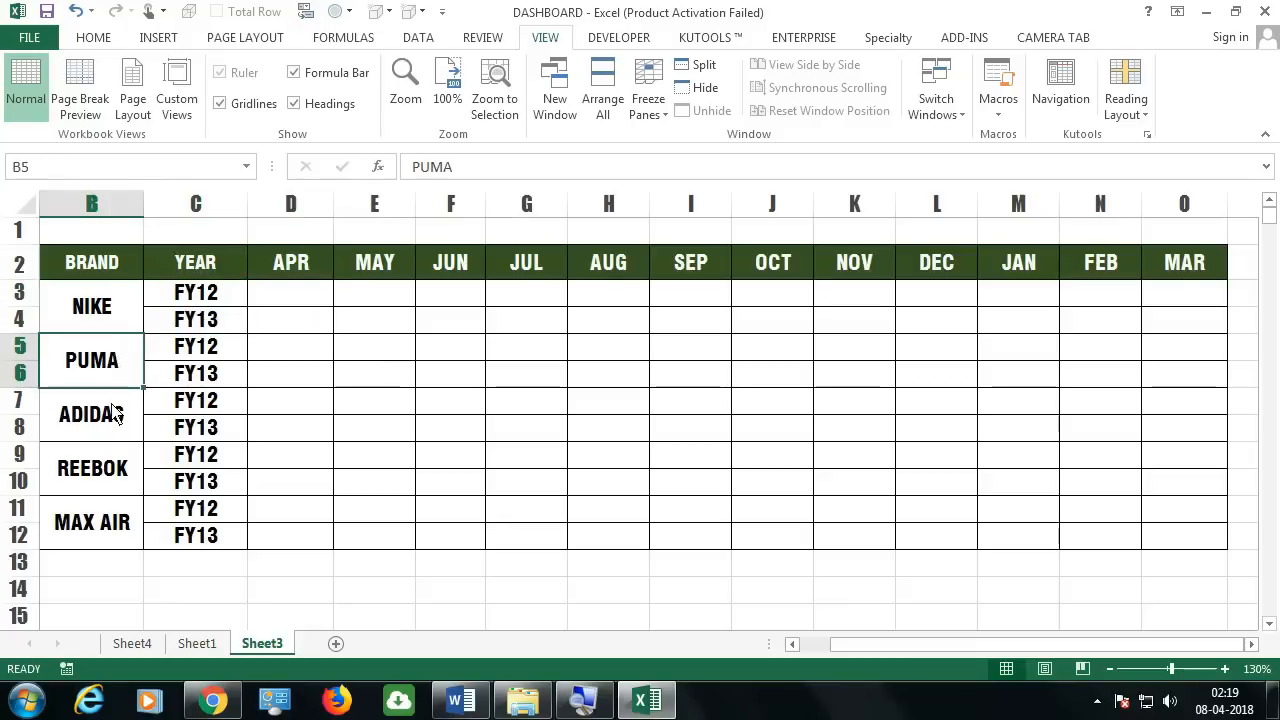
click(118, 428)
click(110, 466)
click(117, 418)
Unmerge the NIKE brand cell in B3:B4, and merge and center it again
click(114, 296)
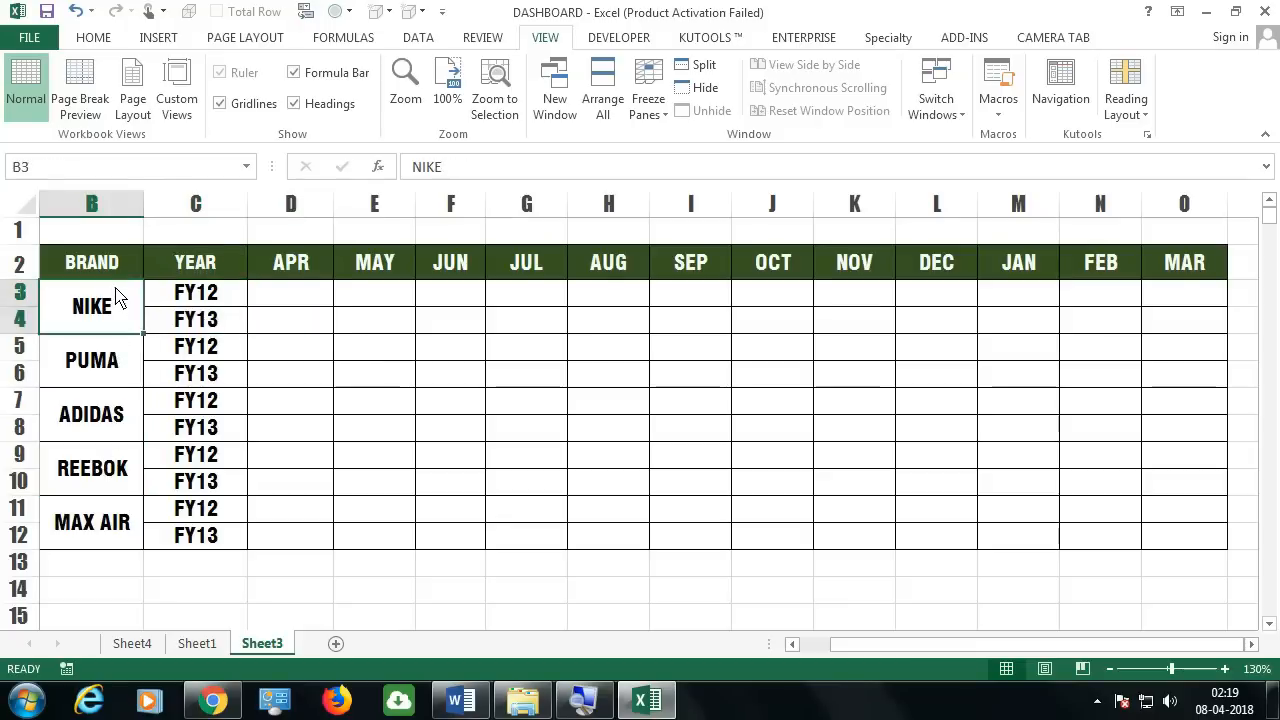
click(93, 38)
click(440, 104)
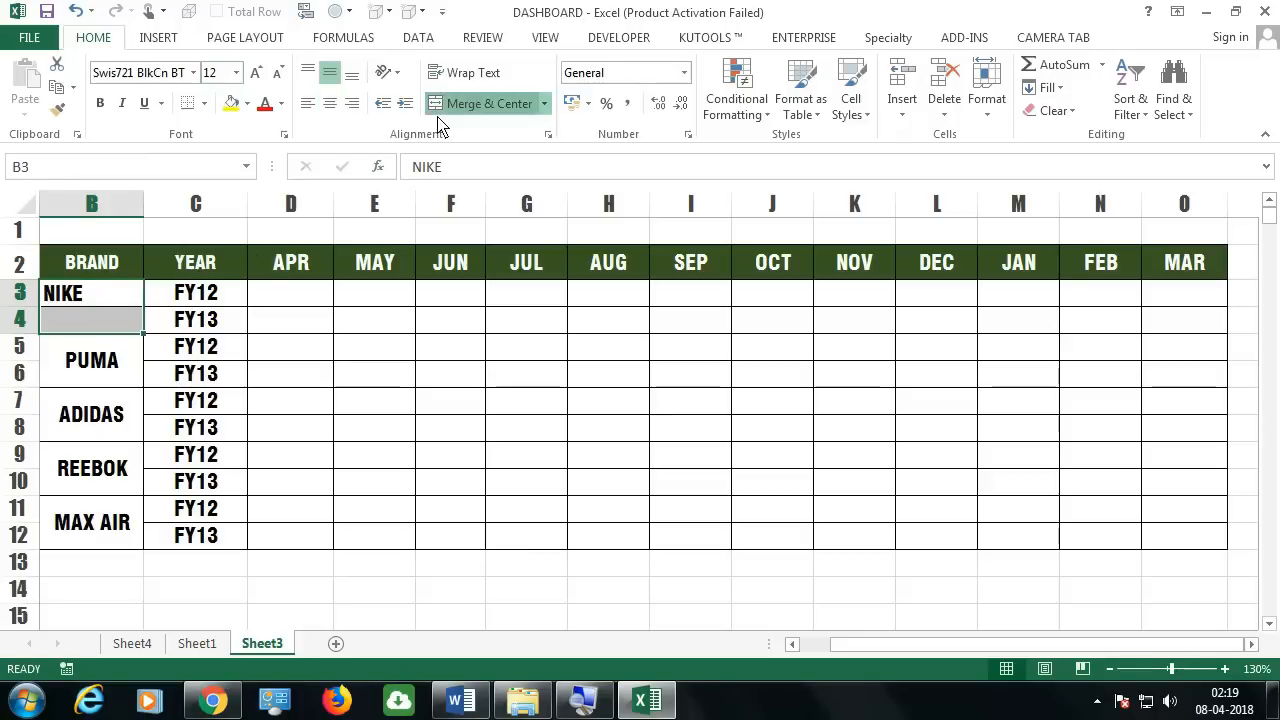
click(440, 104)
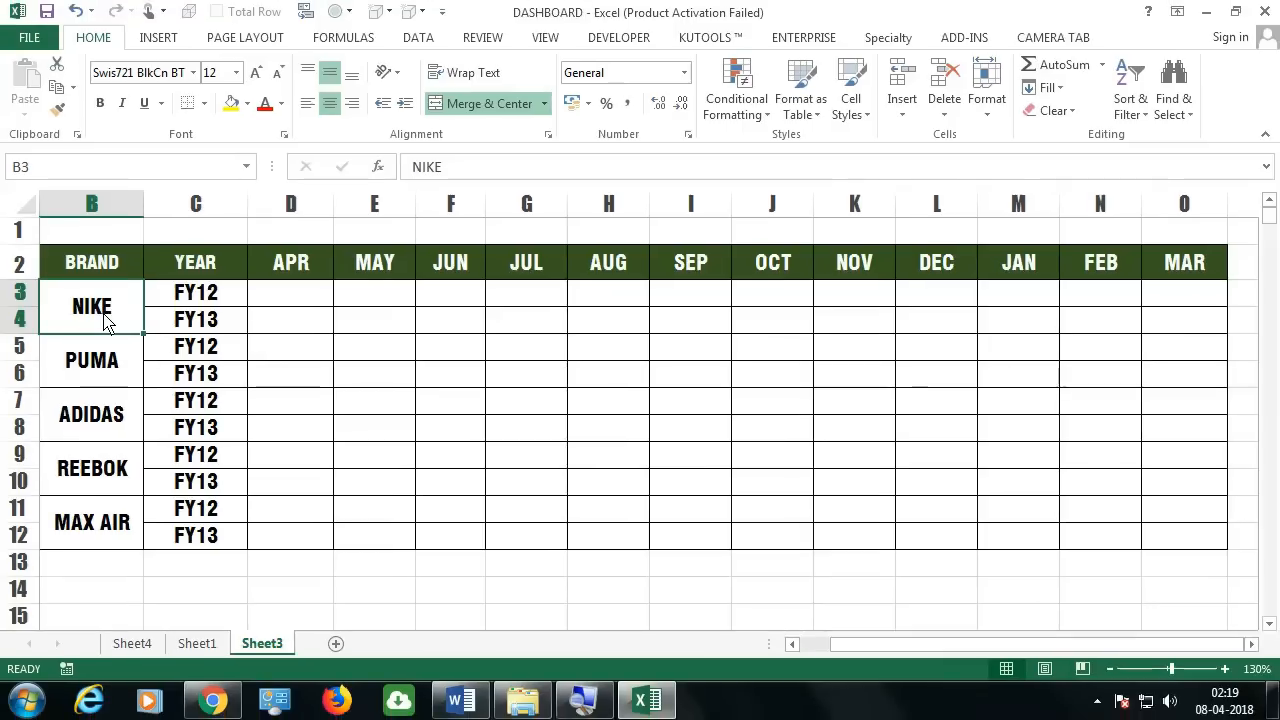
Start a SUMIFS formula in cell D3, the APR value for NIKE FY12
click(294, 298)
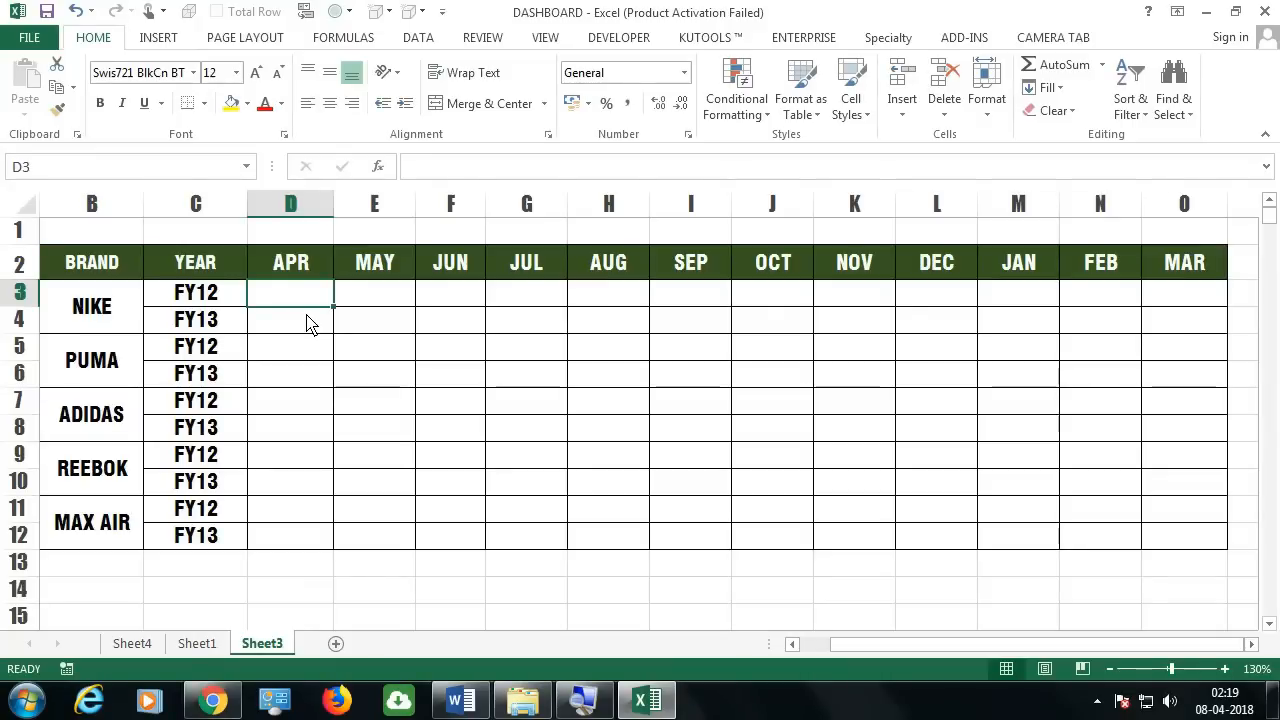
click(307, 323)
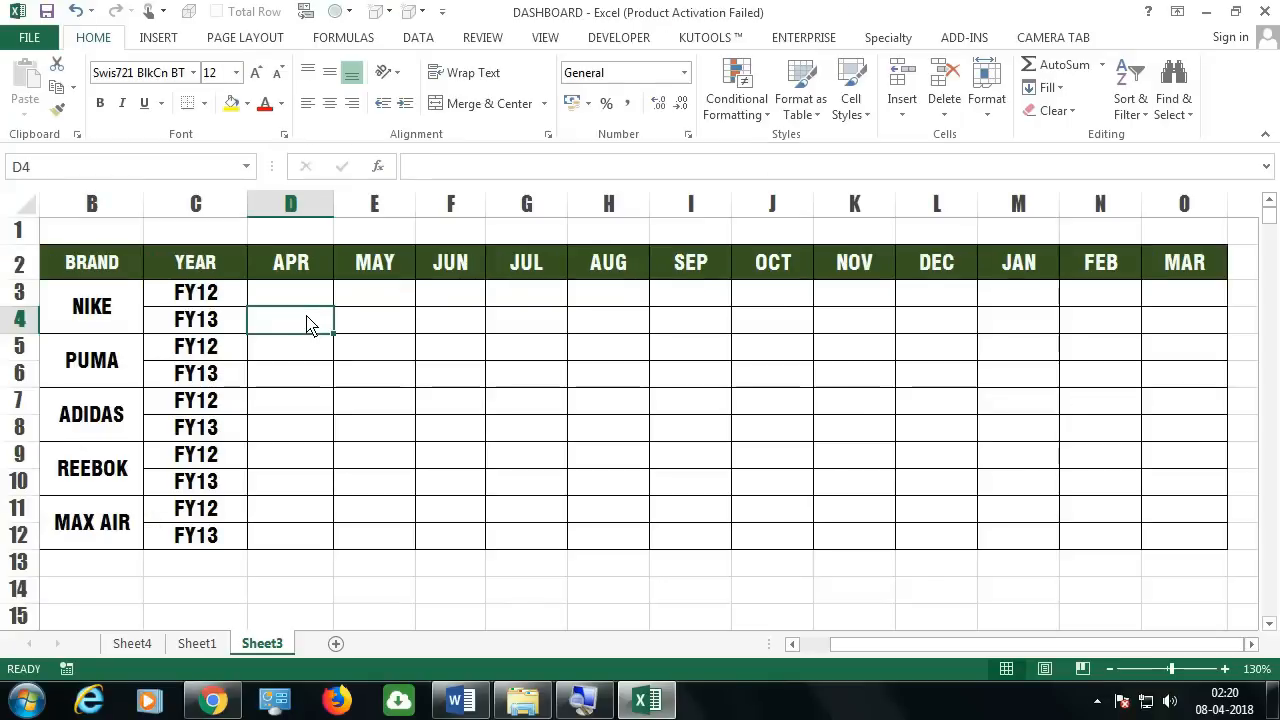
click(307, 304)
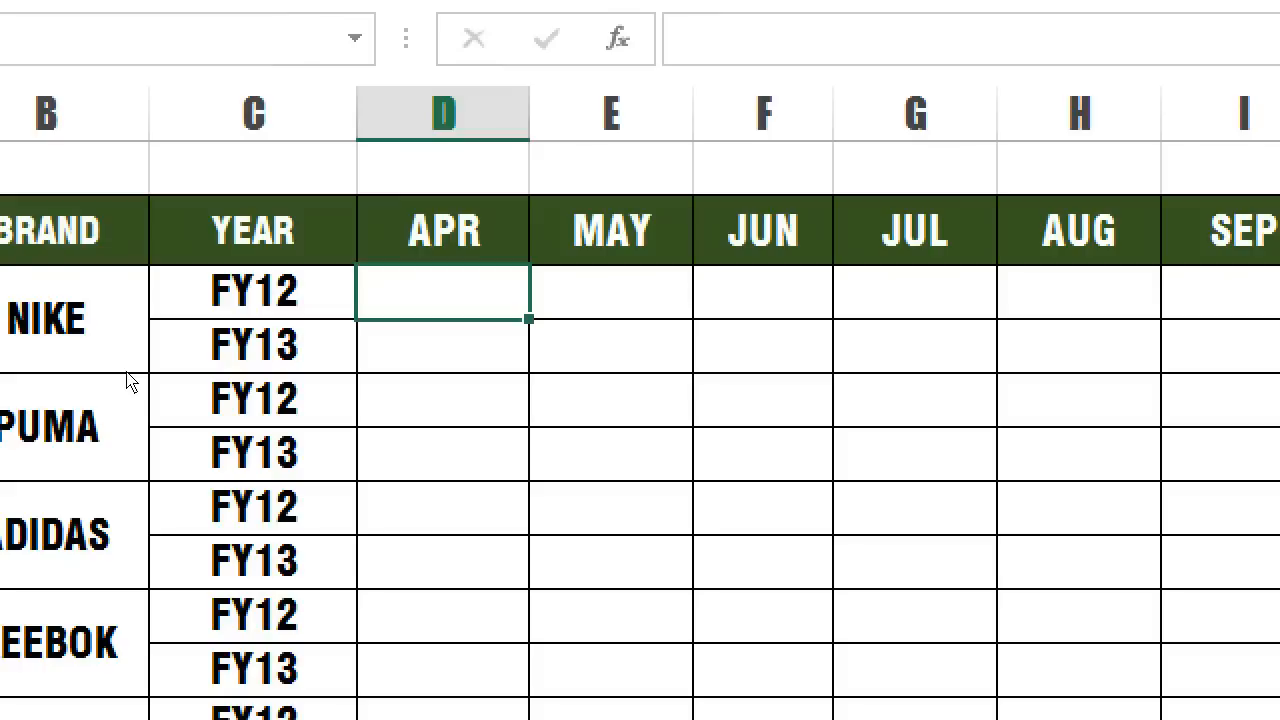
text(=)
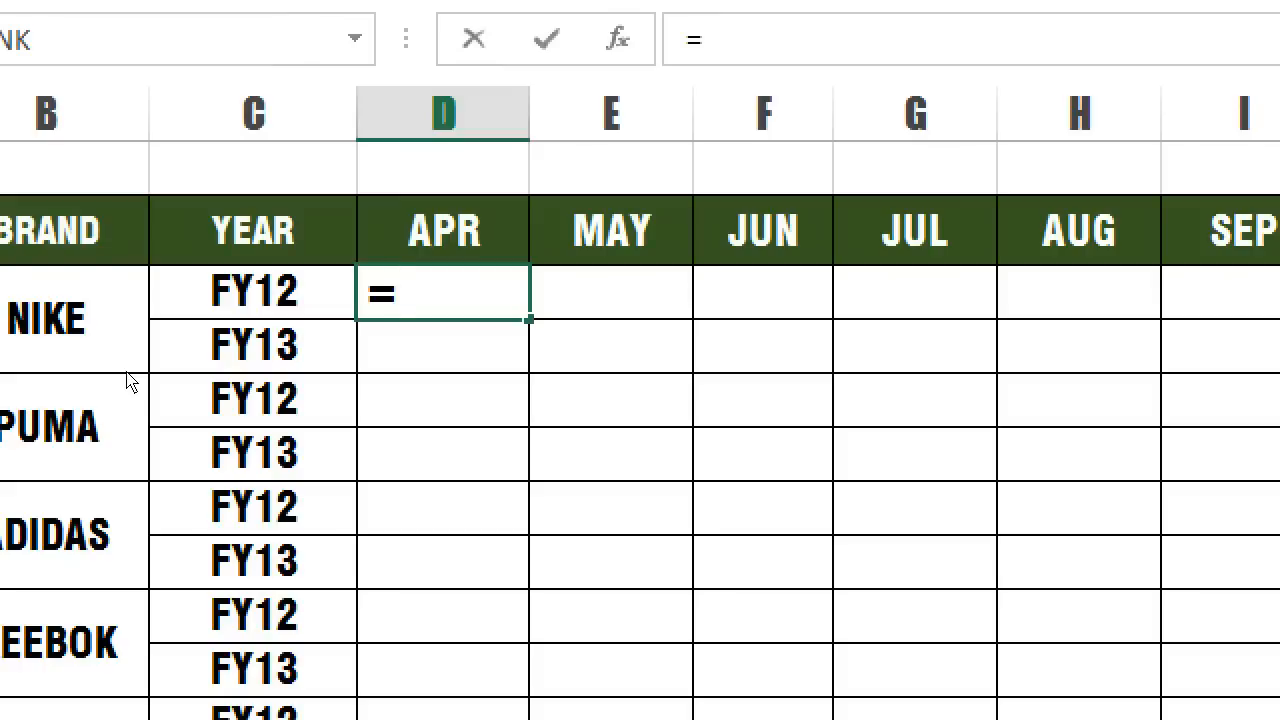
text(SUMIF)
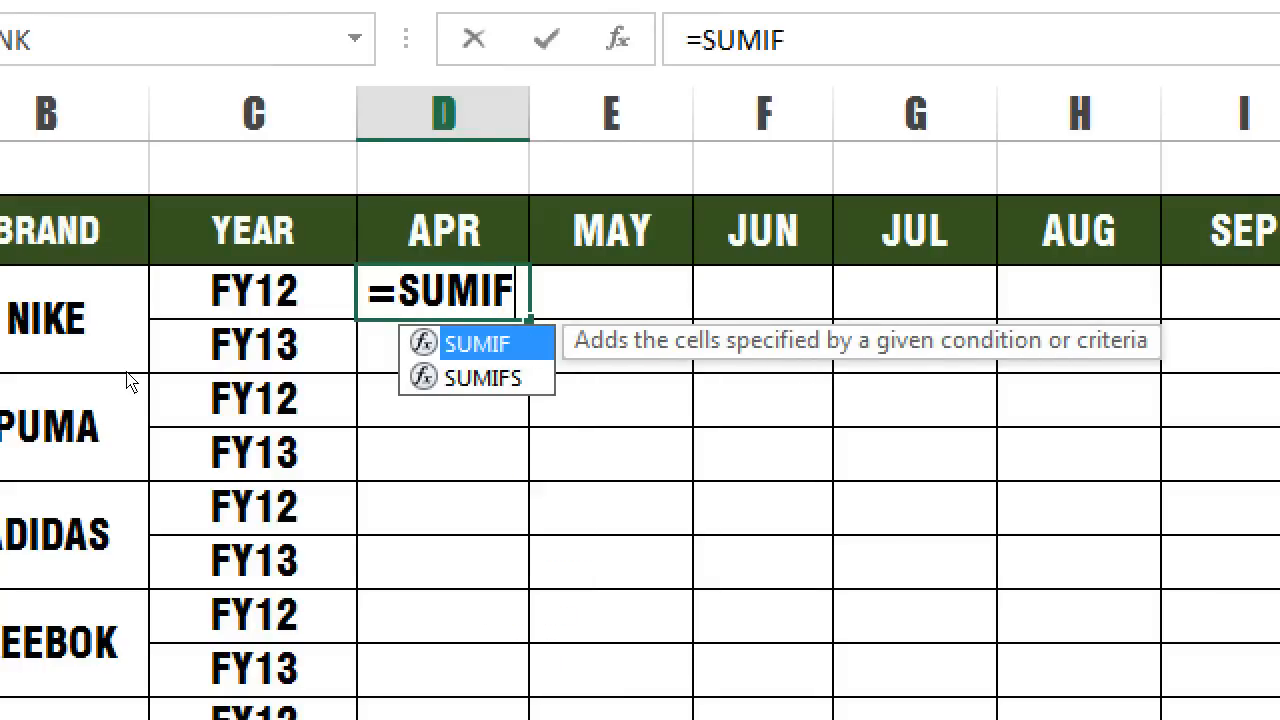
text(S()
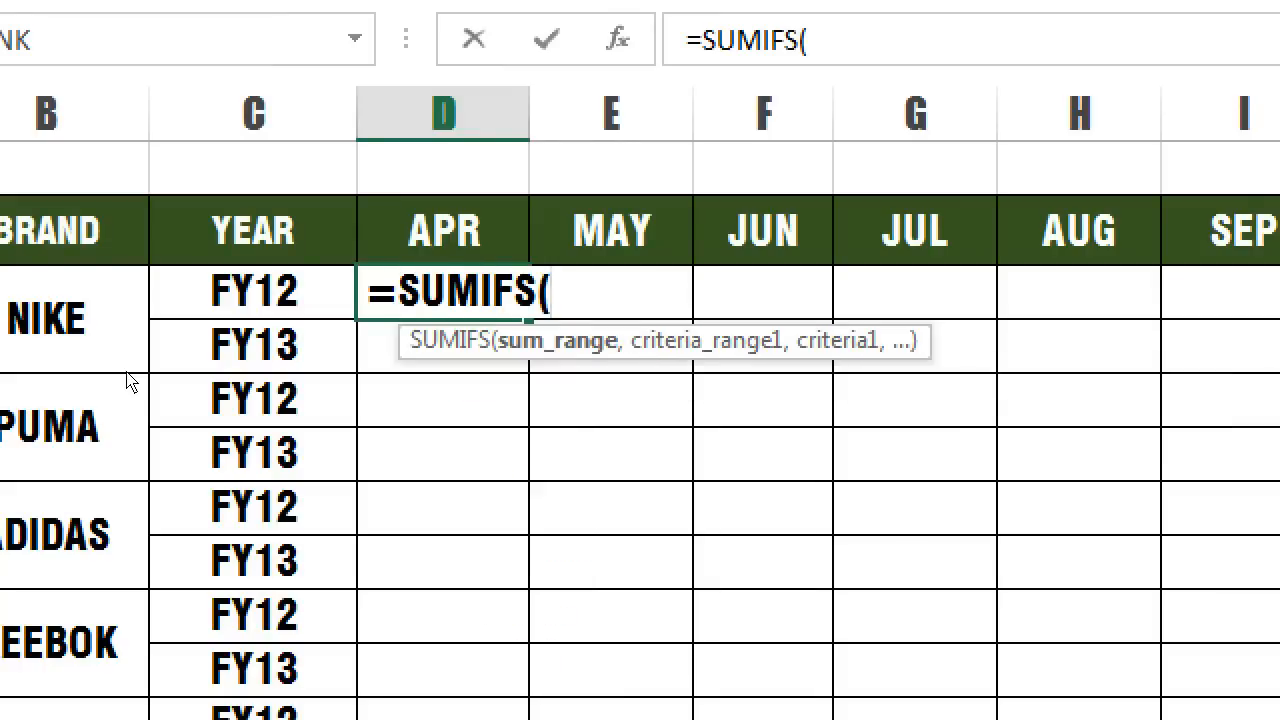
key(BackSpace)
key(BackSpace)
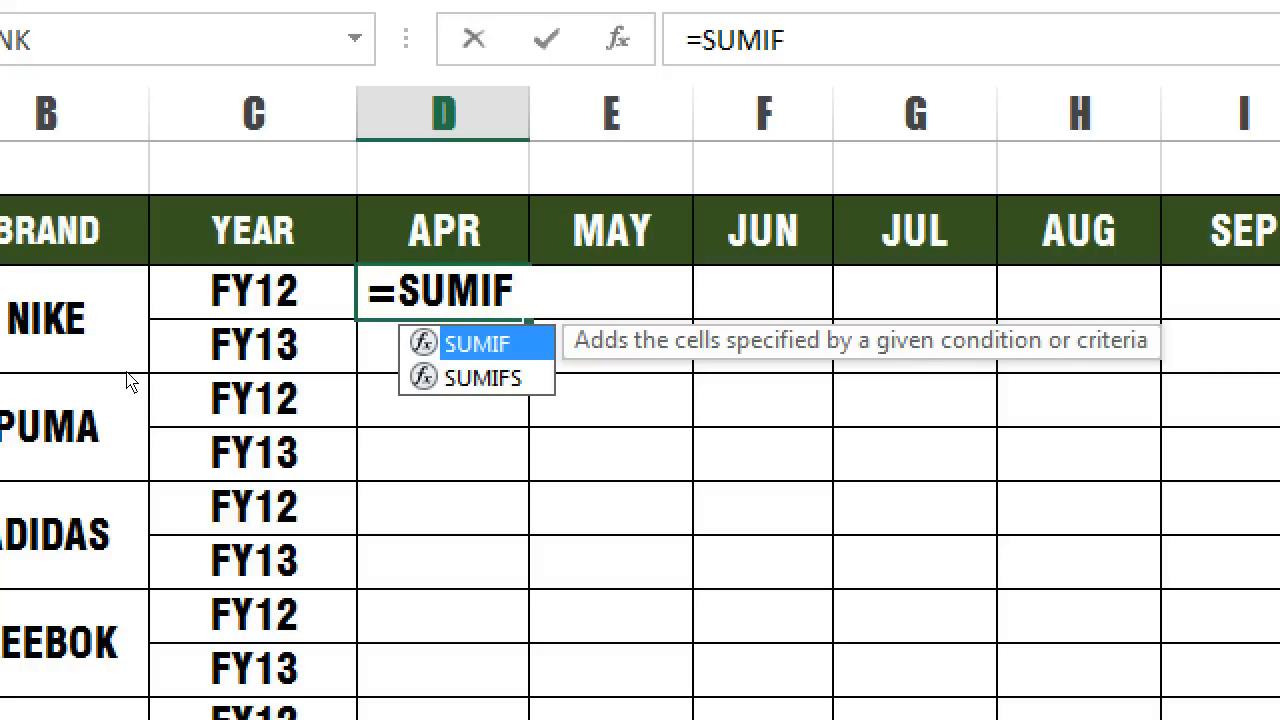
key(Down)
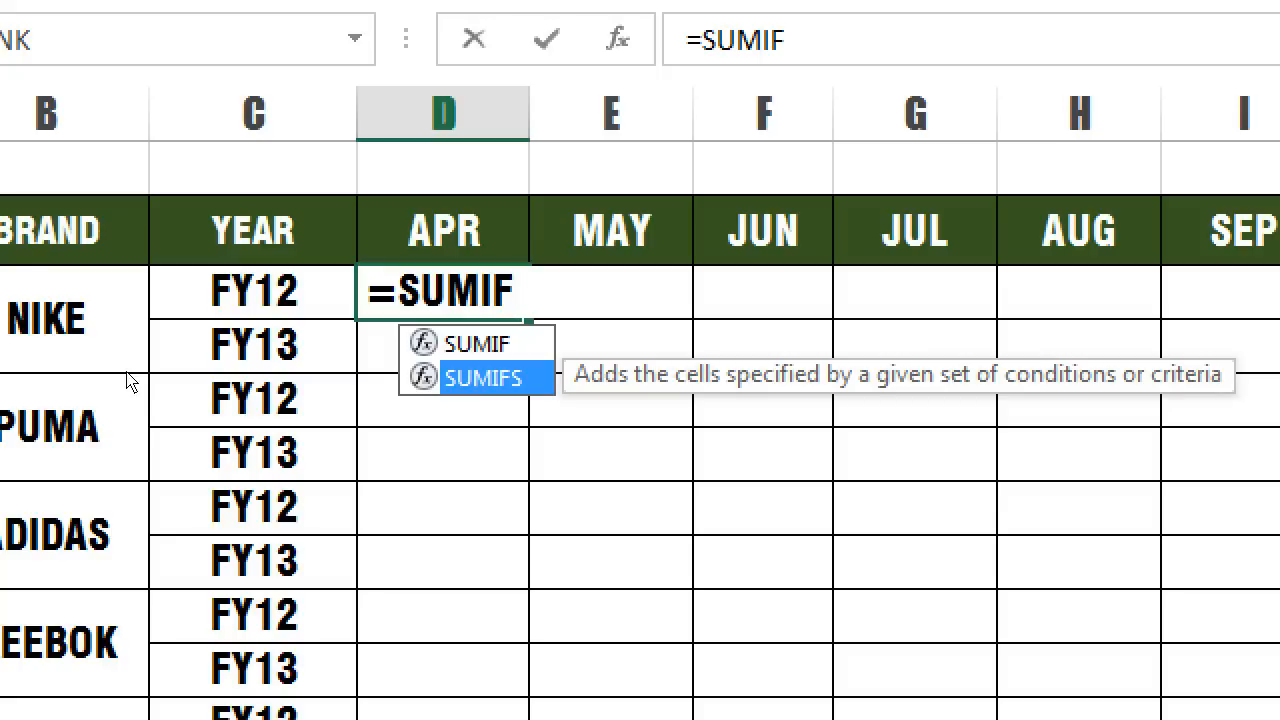
key(Tab)
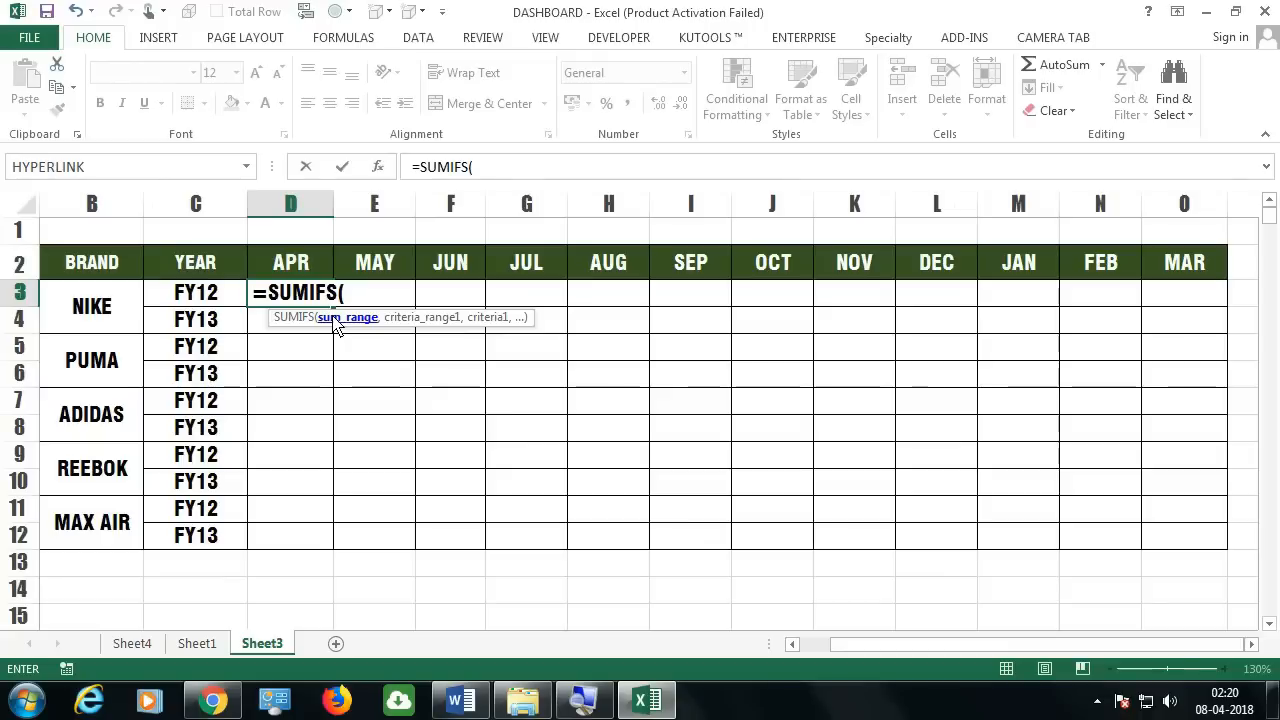
Set the formula's sum range to Sheet1's QTY column J:J and its first criteria range to the Fiscal column A:A
click(197, 644)
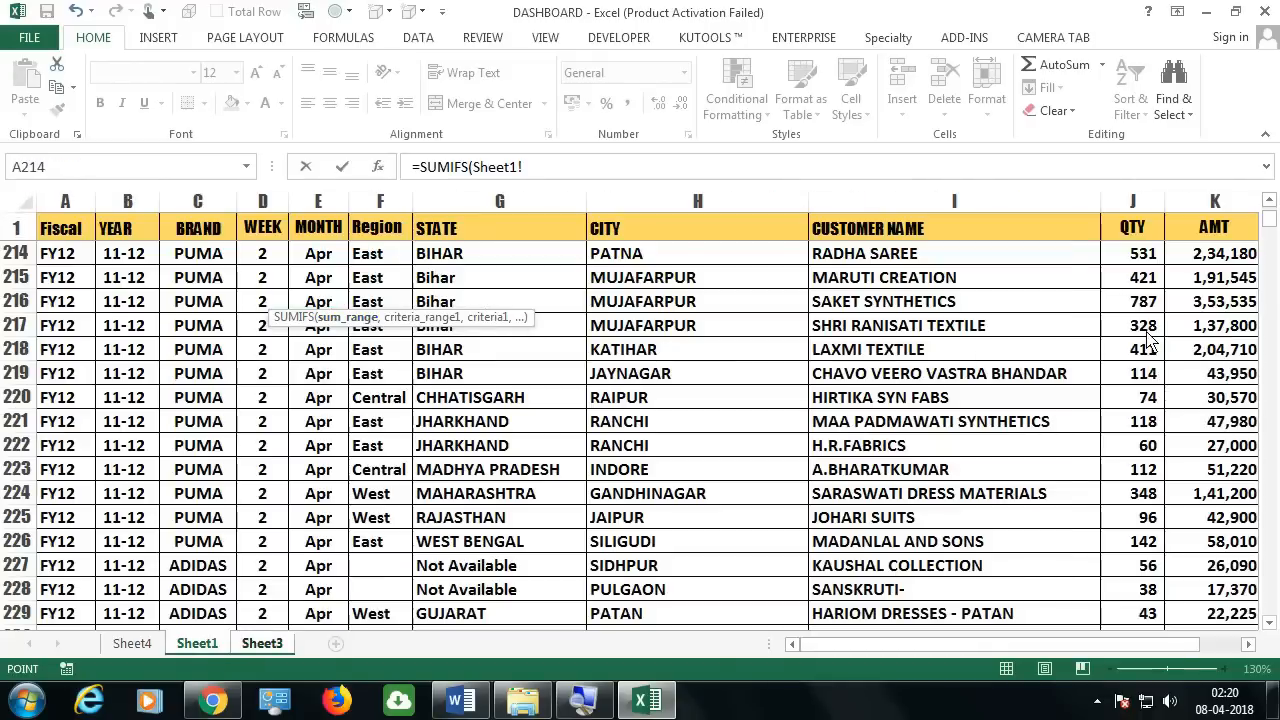
click(1148, 212)
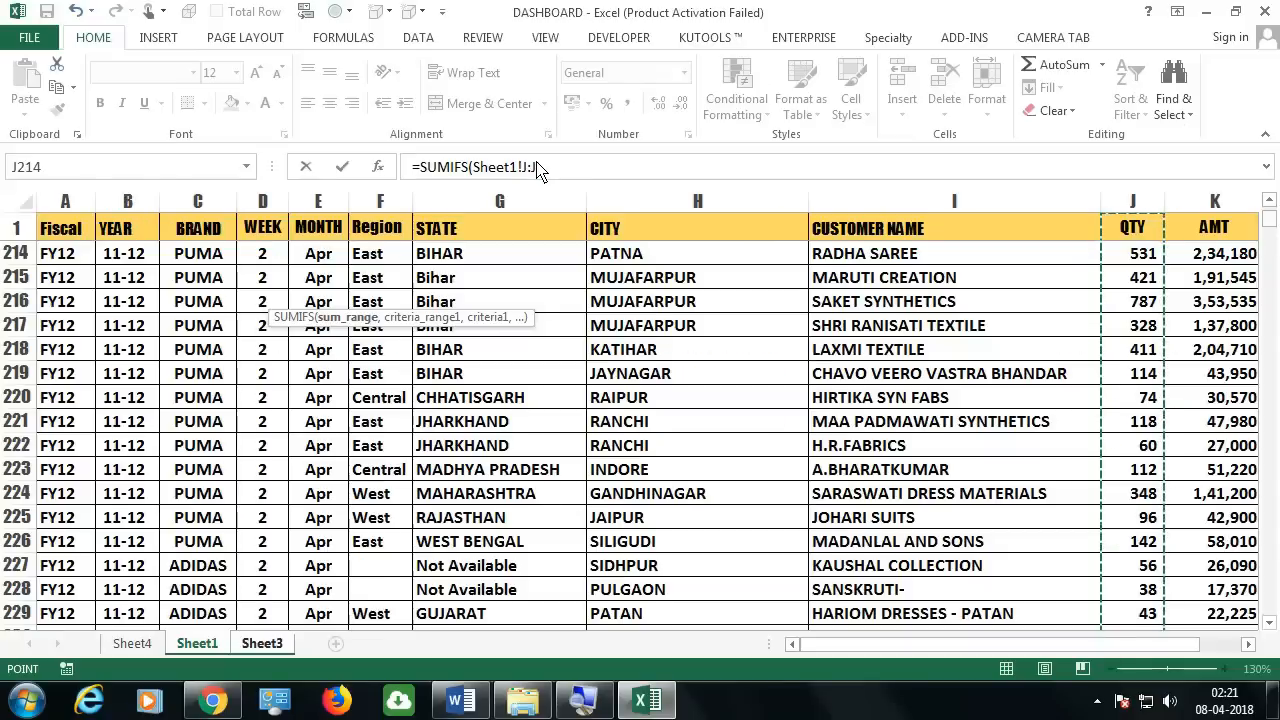
click(551, 168)
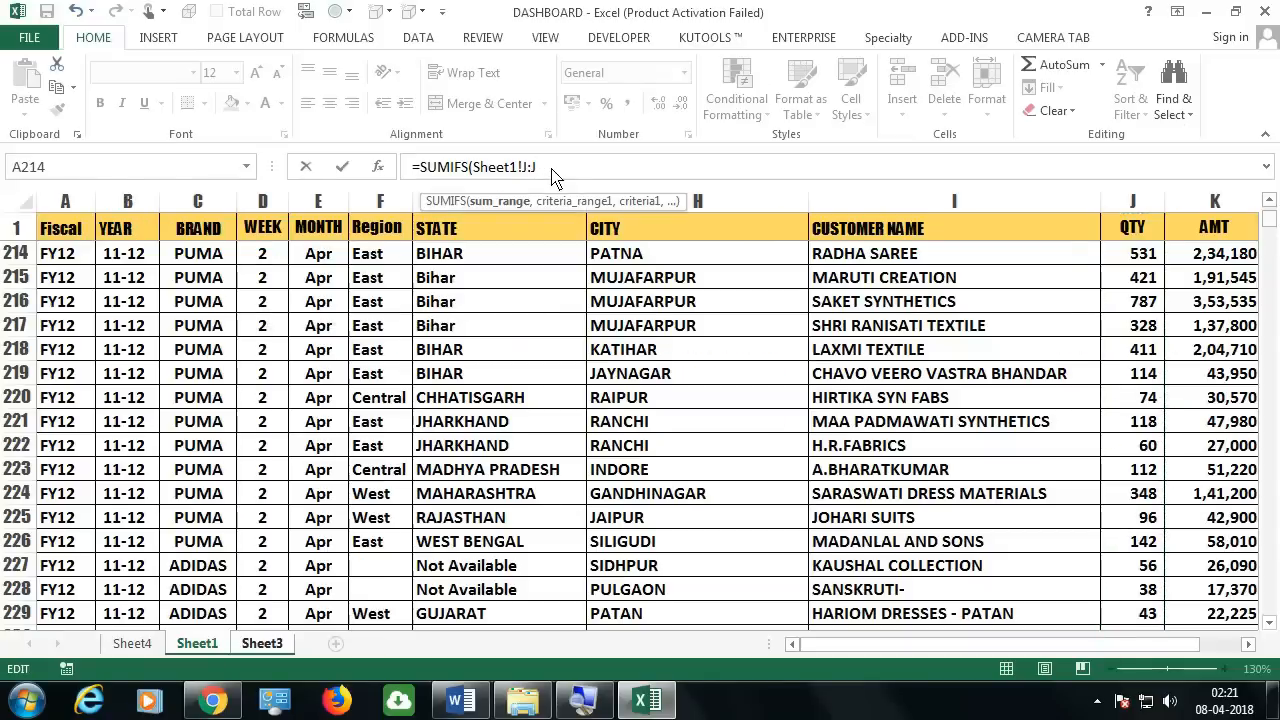
text(,)
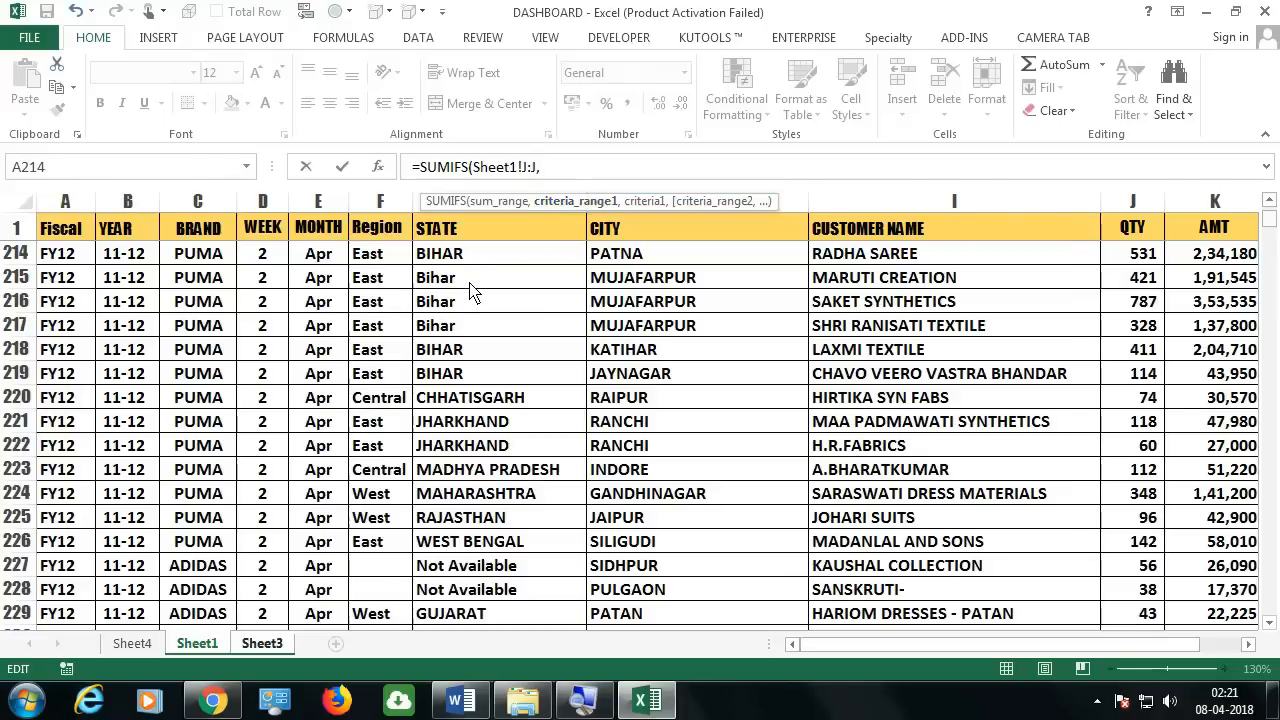
click(65, 203)
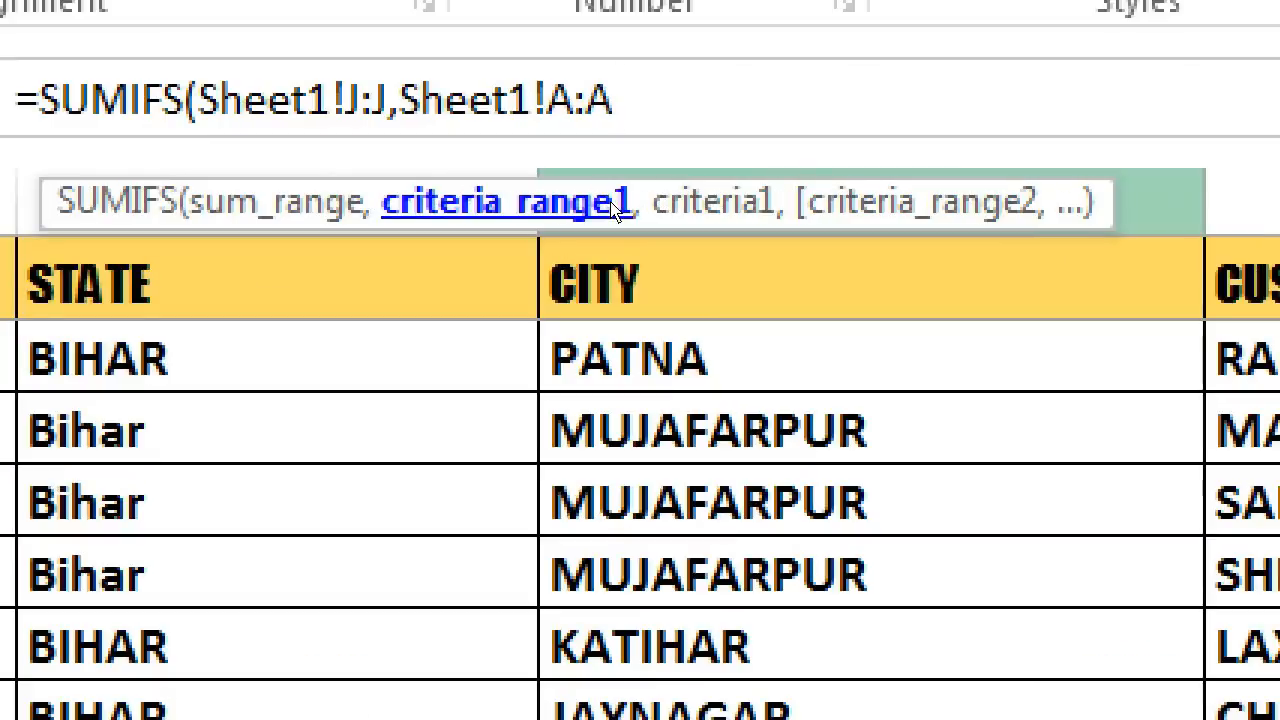
text(,)
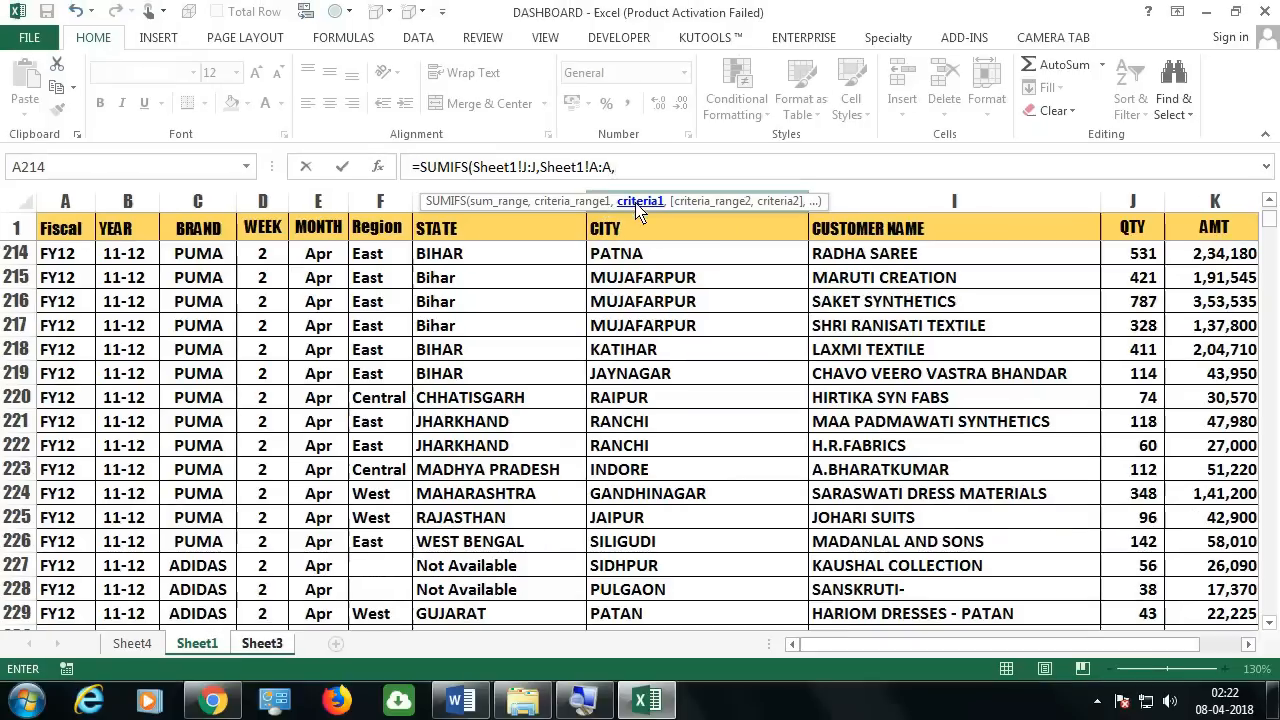
Set the formula's first criterion to the NIKE FY12 year cell C3 on Sheet3
click(278, 648)
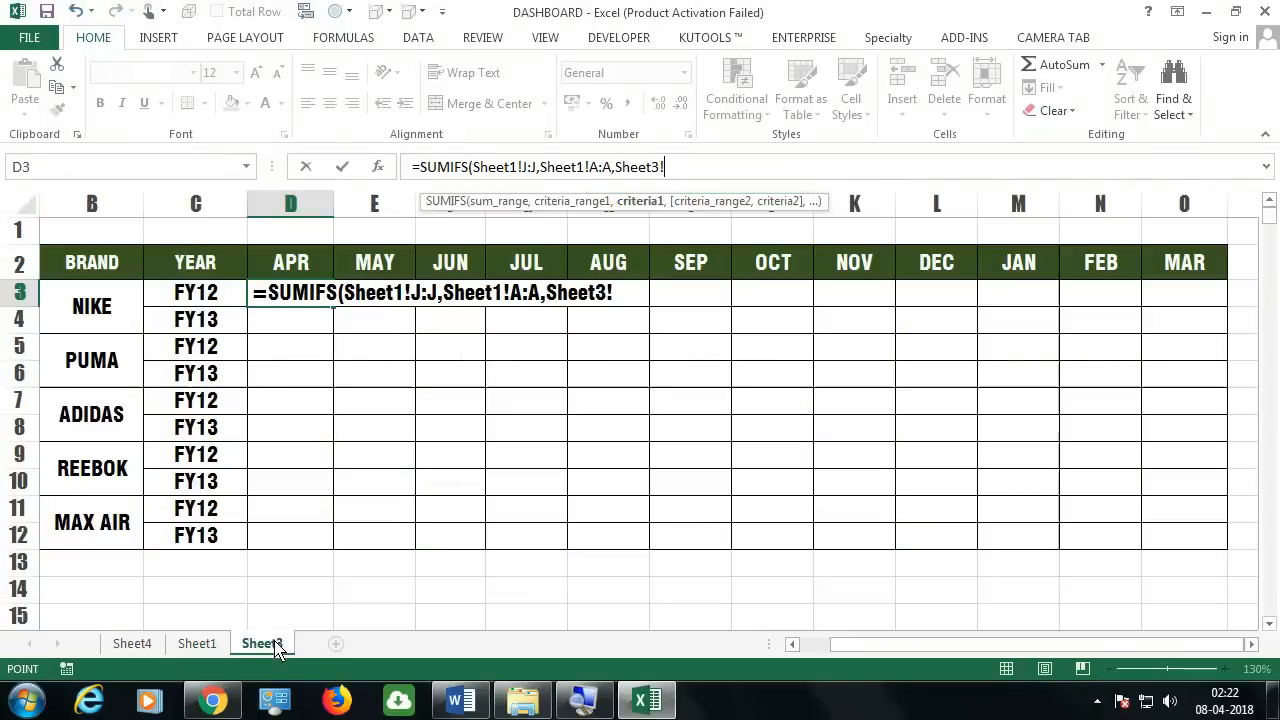
click(203, 300)
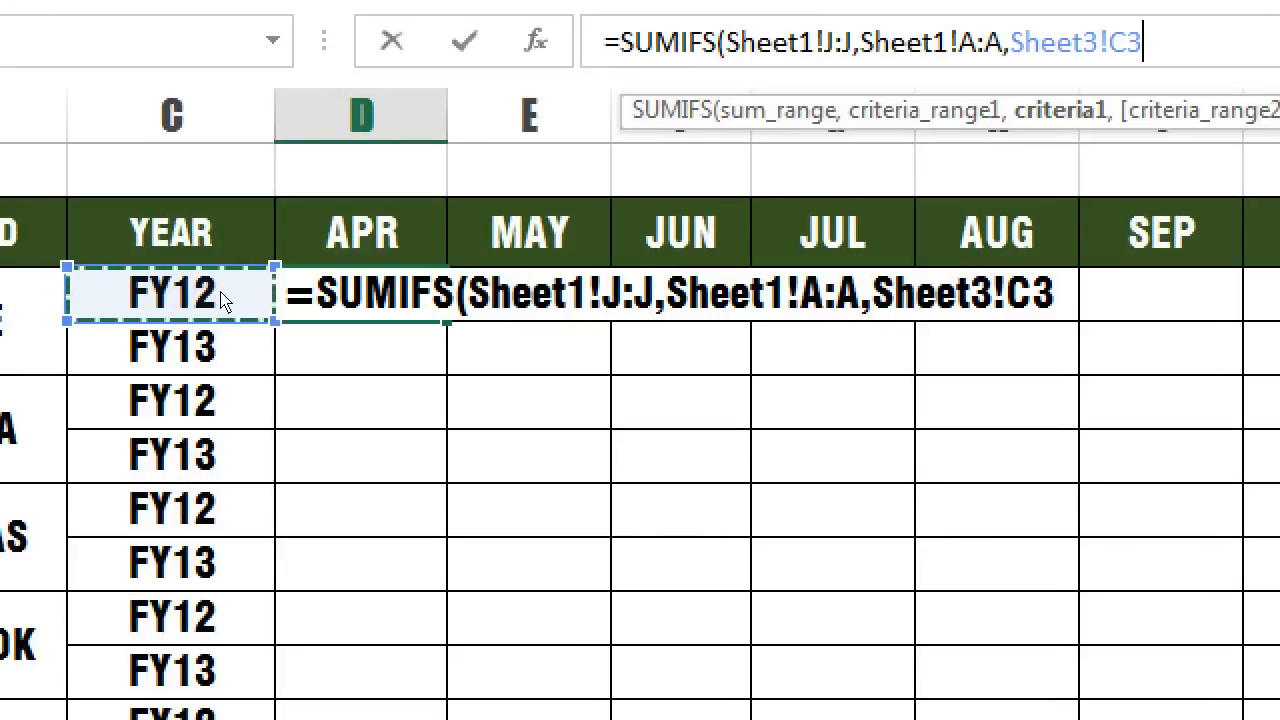
text(,)
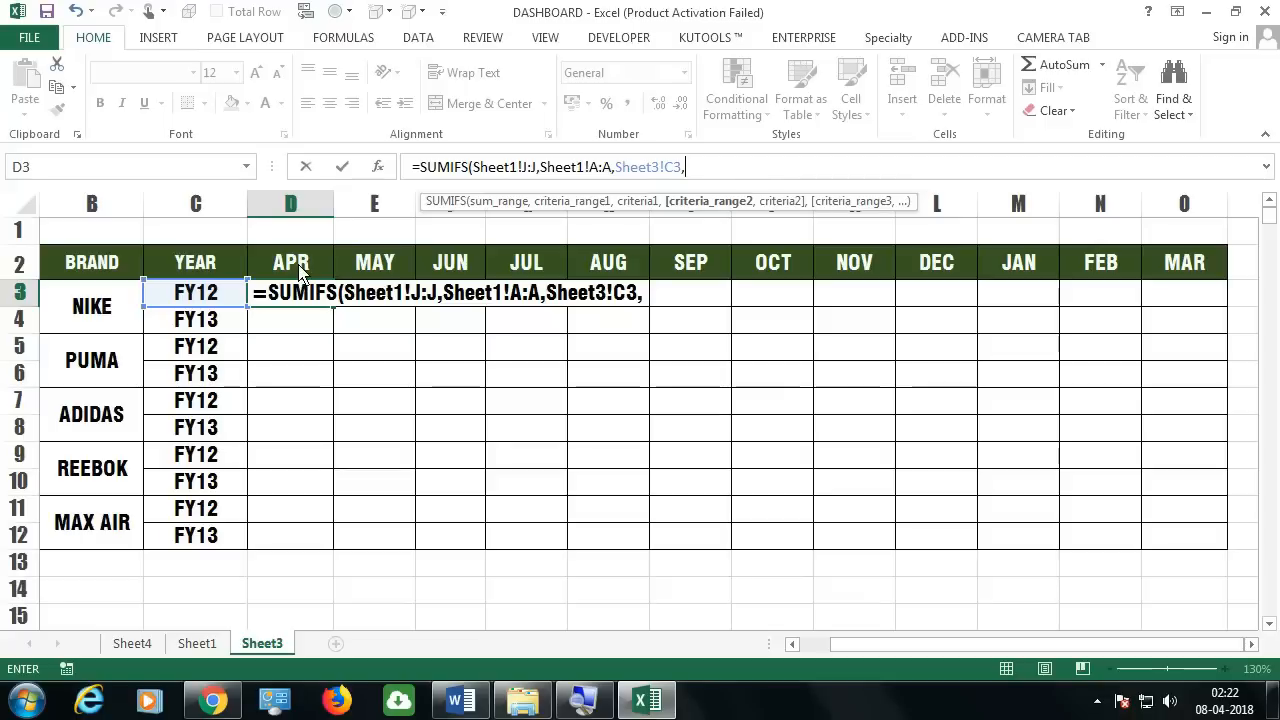
Add Sheet1's MONTH column E:E as the second criteria range, with the APR heading D2 on Sheet3 as its criterion
click(205, 646)
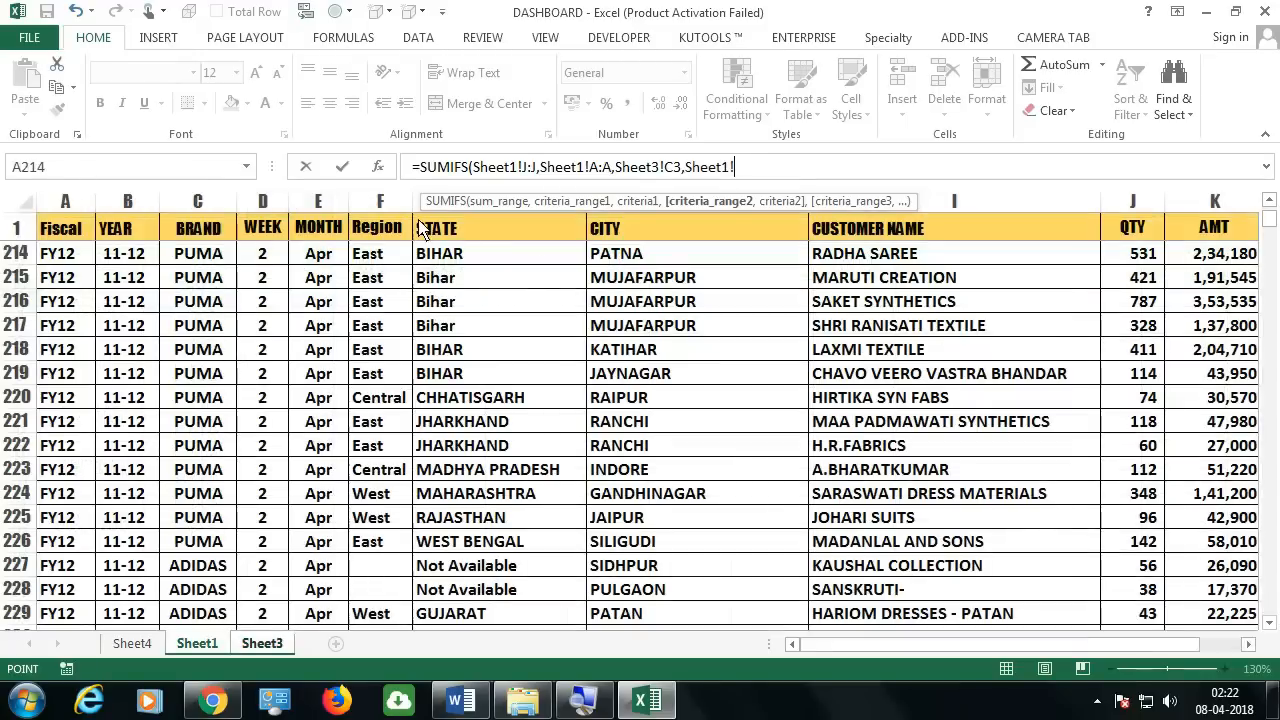
click(333, 212)
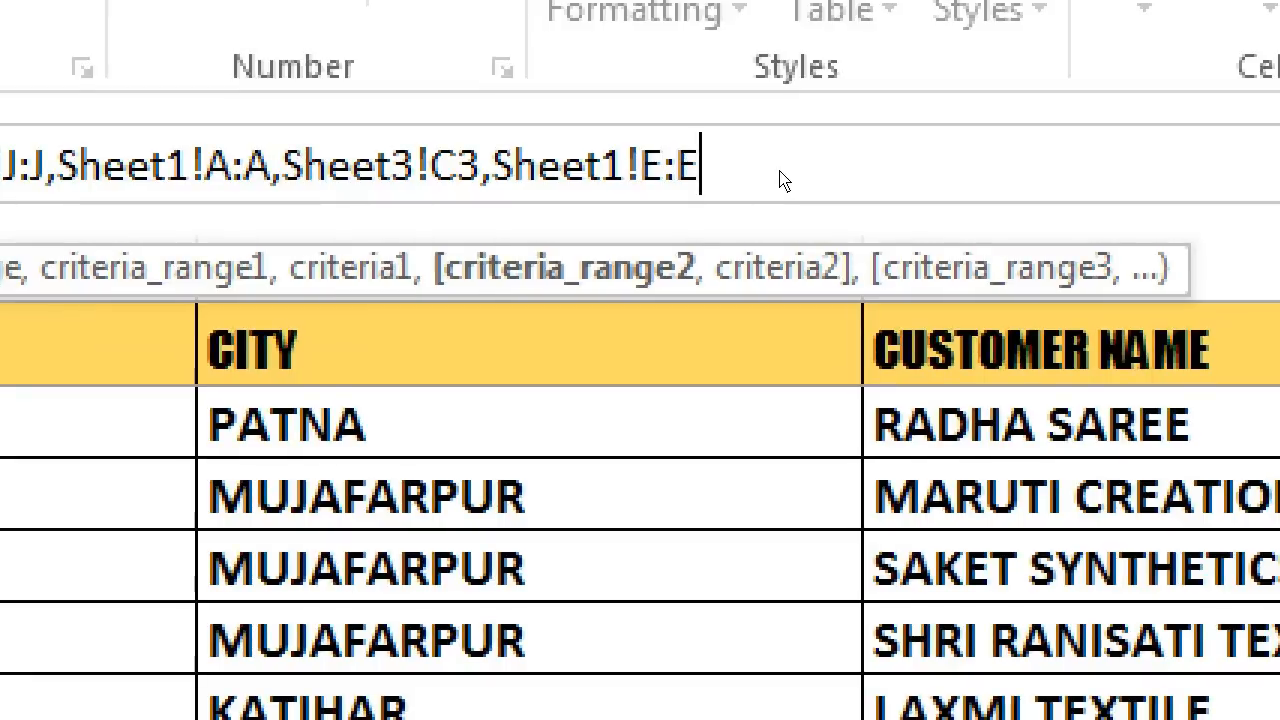
text(,)
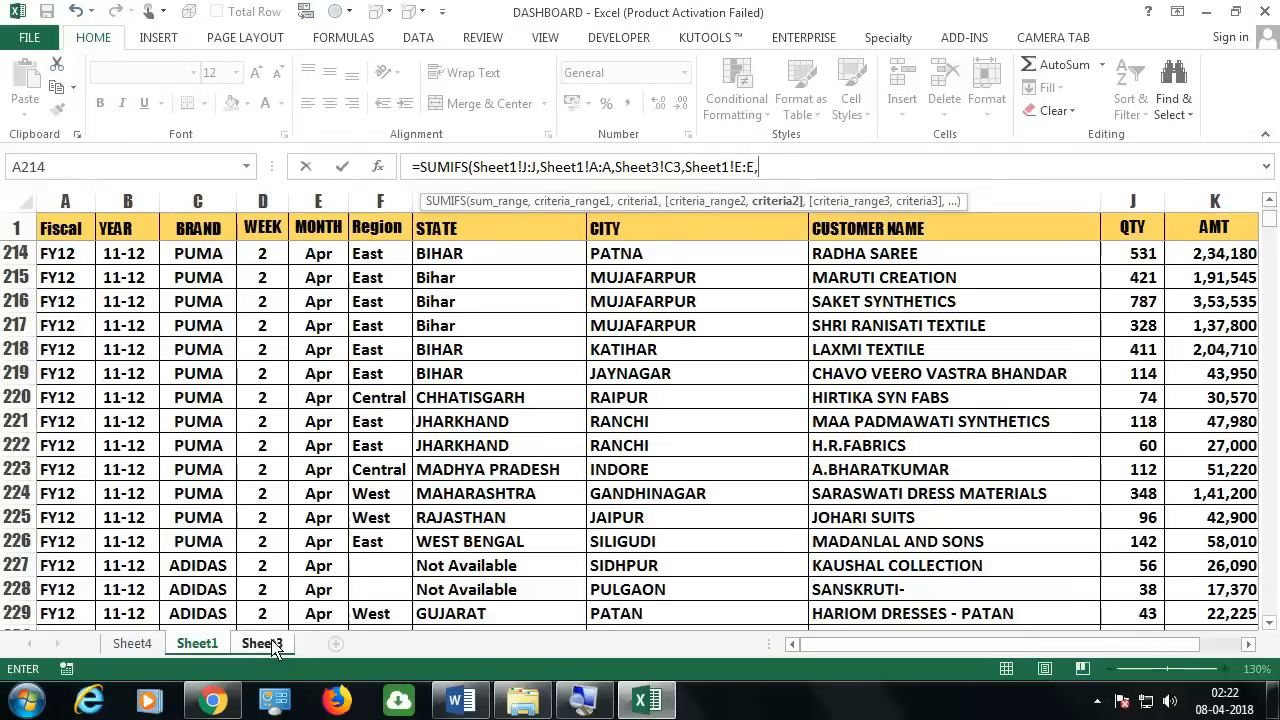
click(266, 644)
click(297, 272)
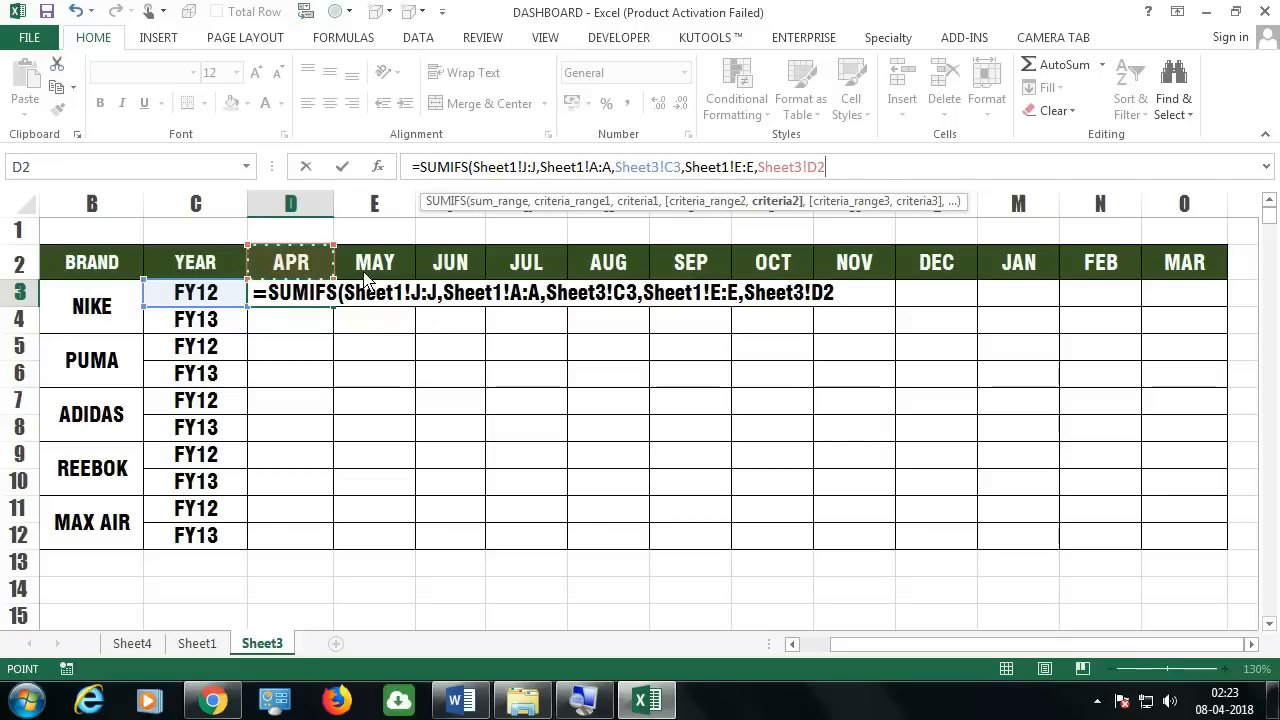
click(857, 307)
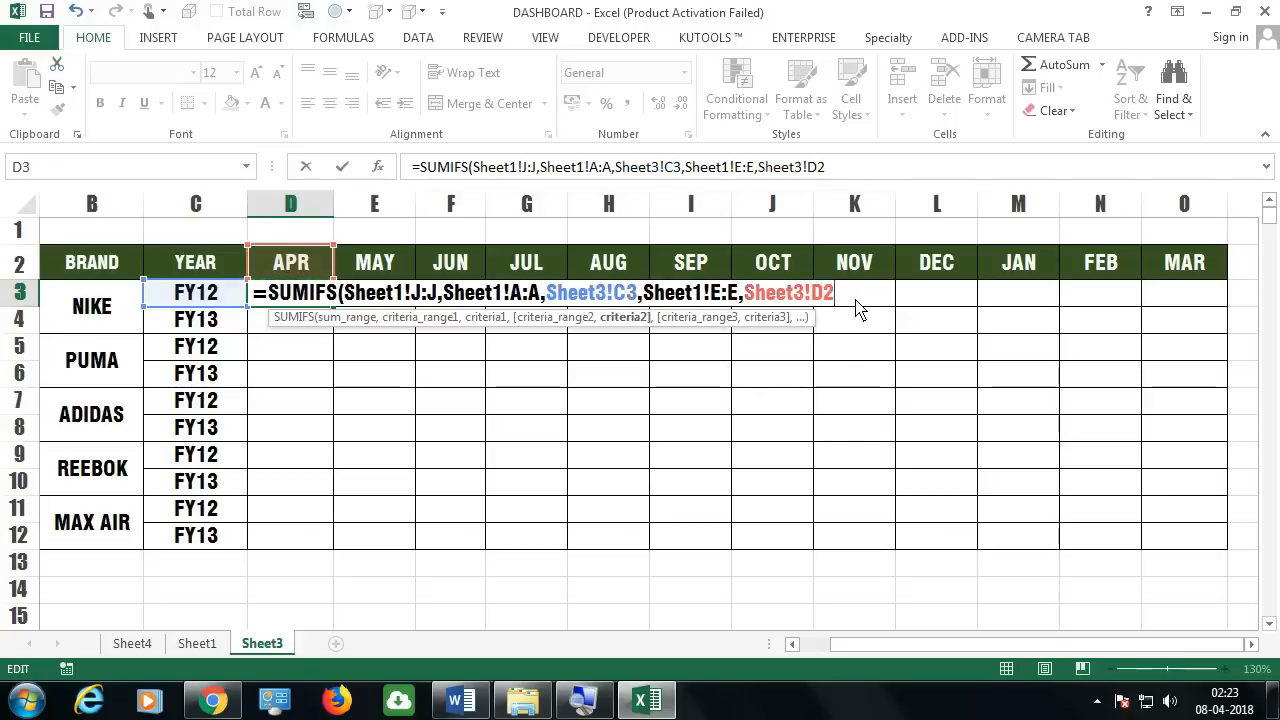
text(,)
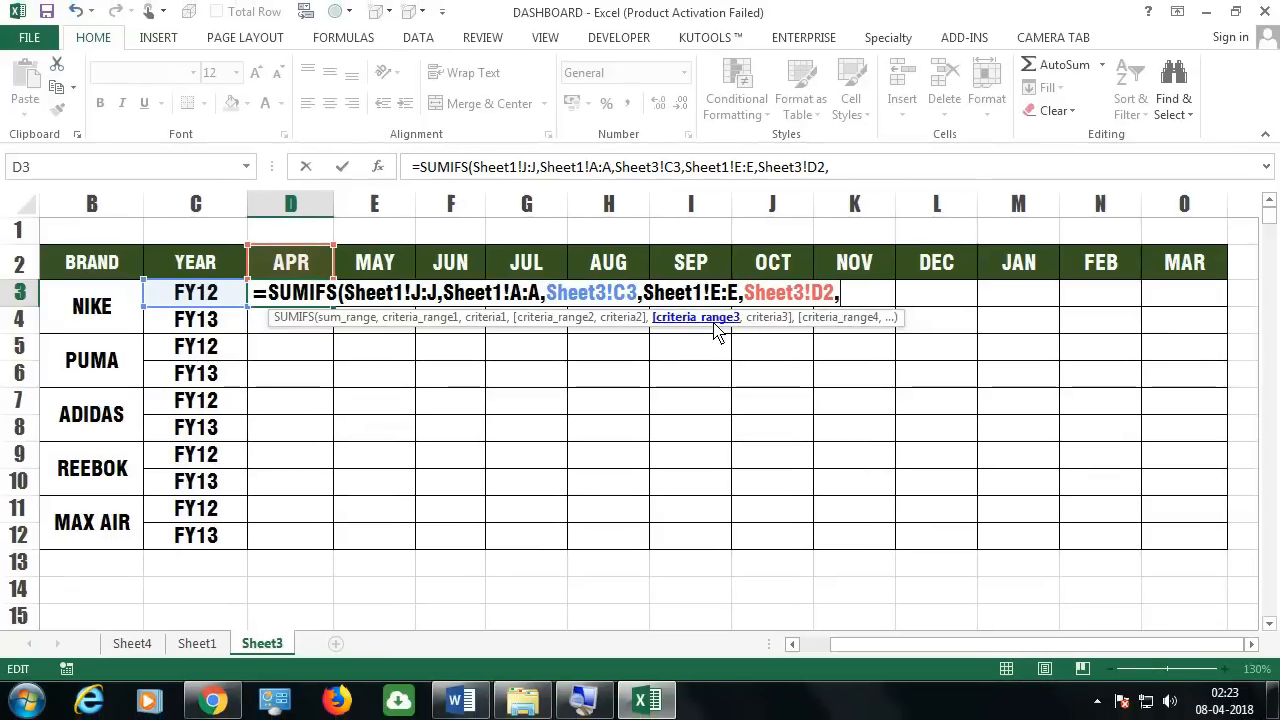
Add Sheet1's BRAND column C:C as the third criteria range with the NIKE cell B3 as its criterion, and complete the formula
click(199, 644)
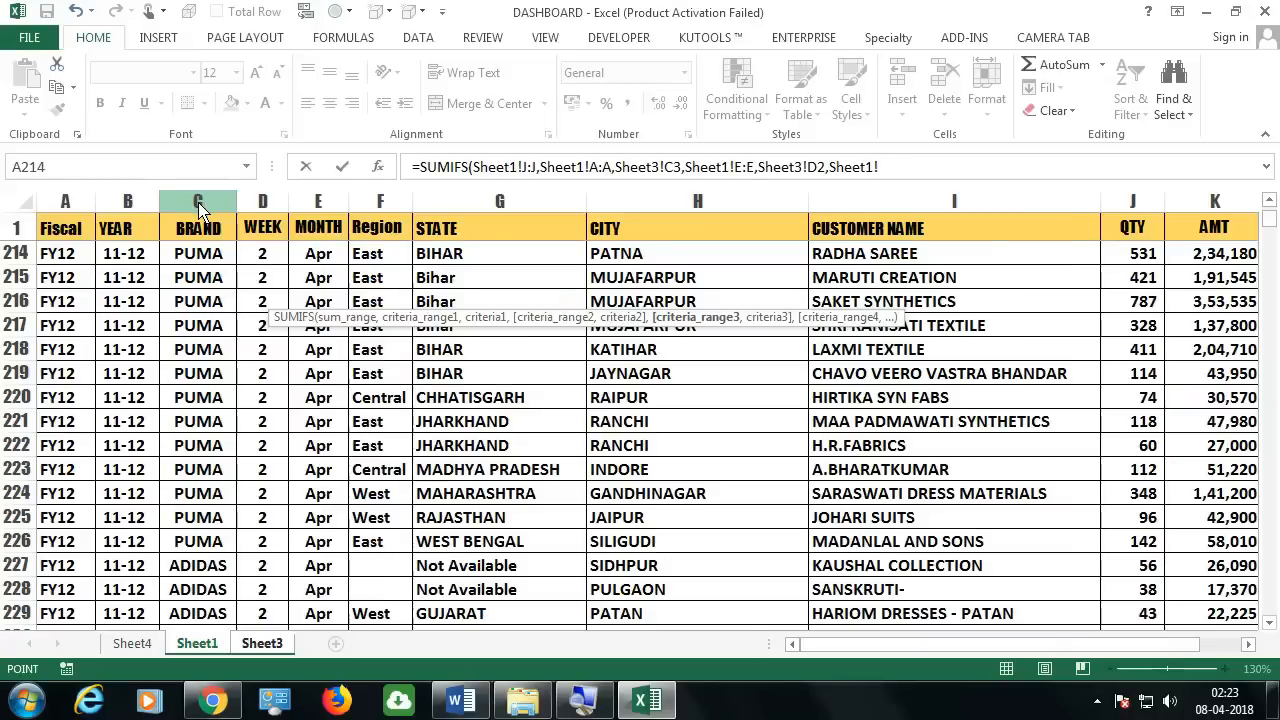
click(199, 205)
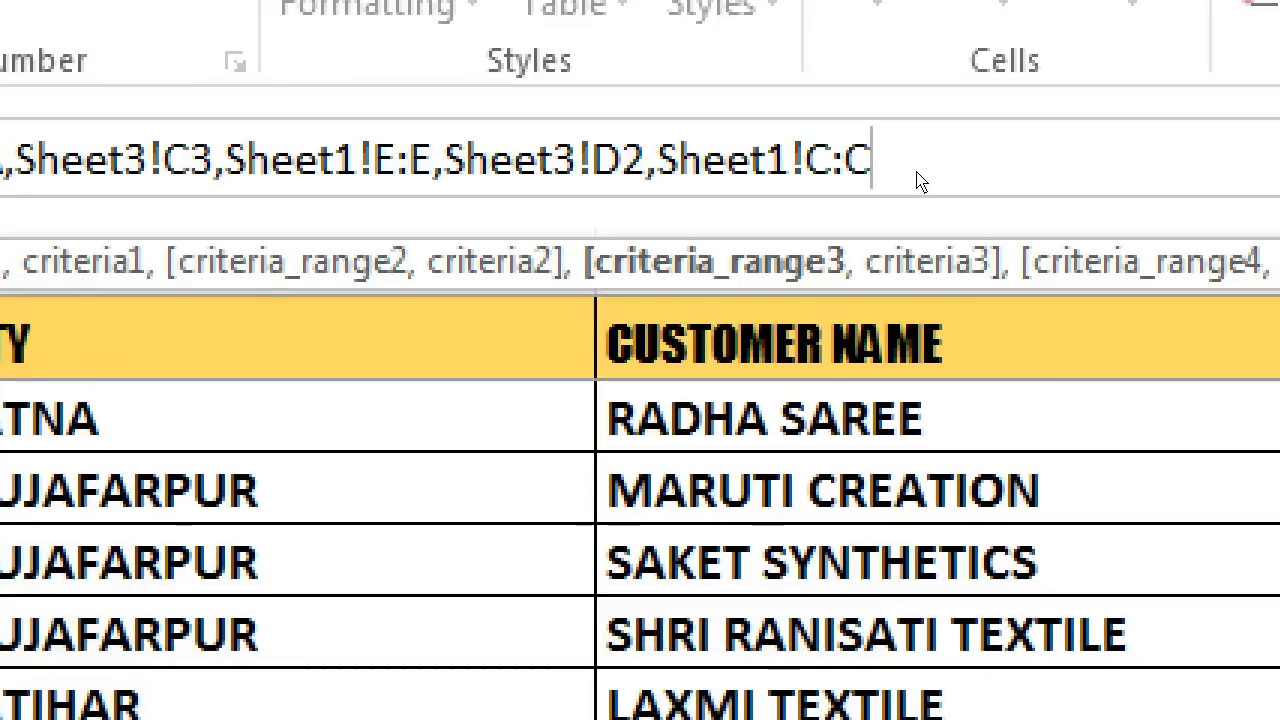
text(,)
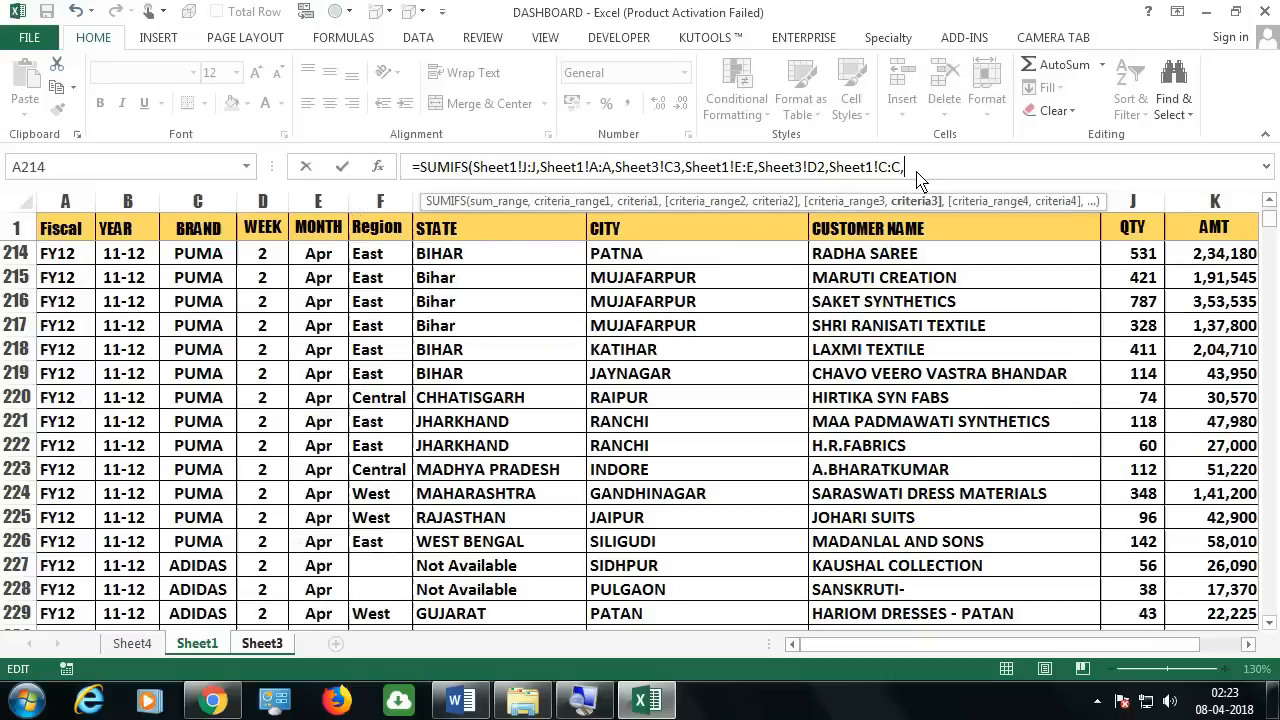
click(276, 648)
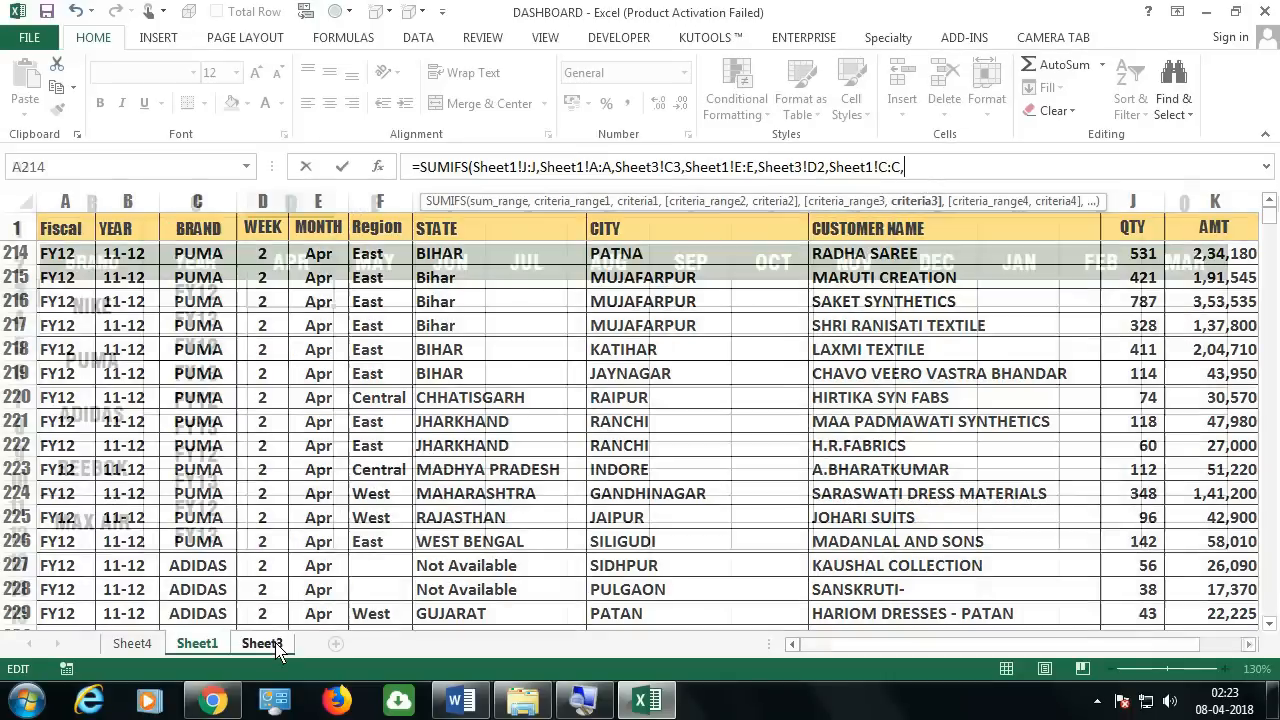
click(74, 330)
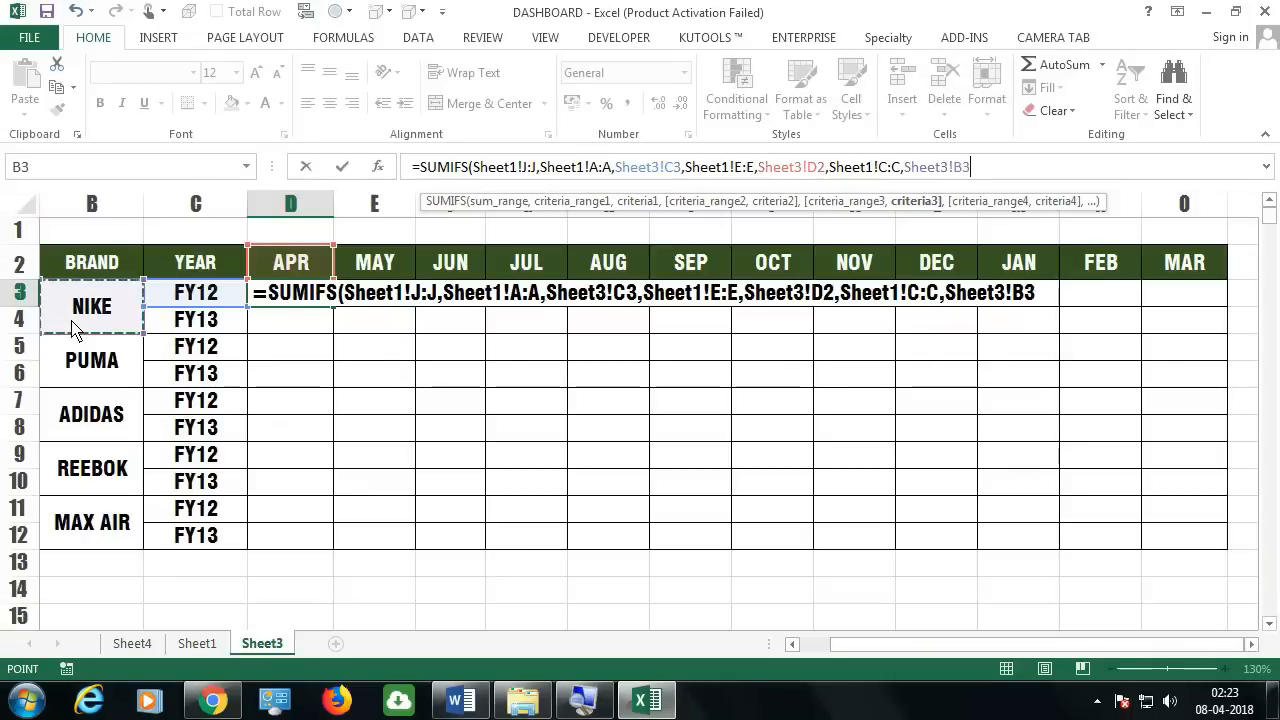
text())
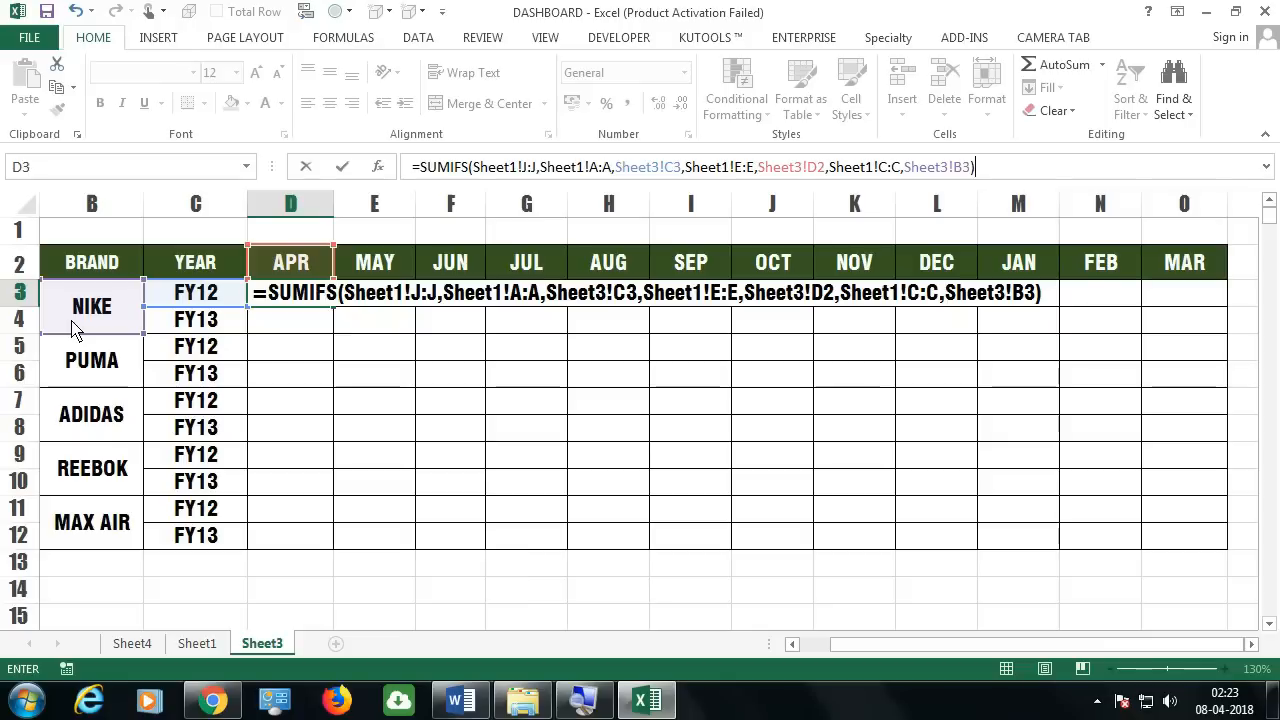
key(Return)
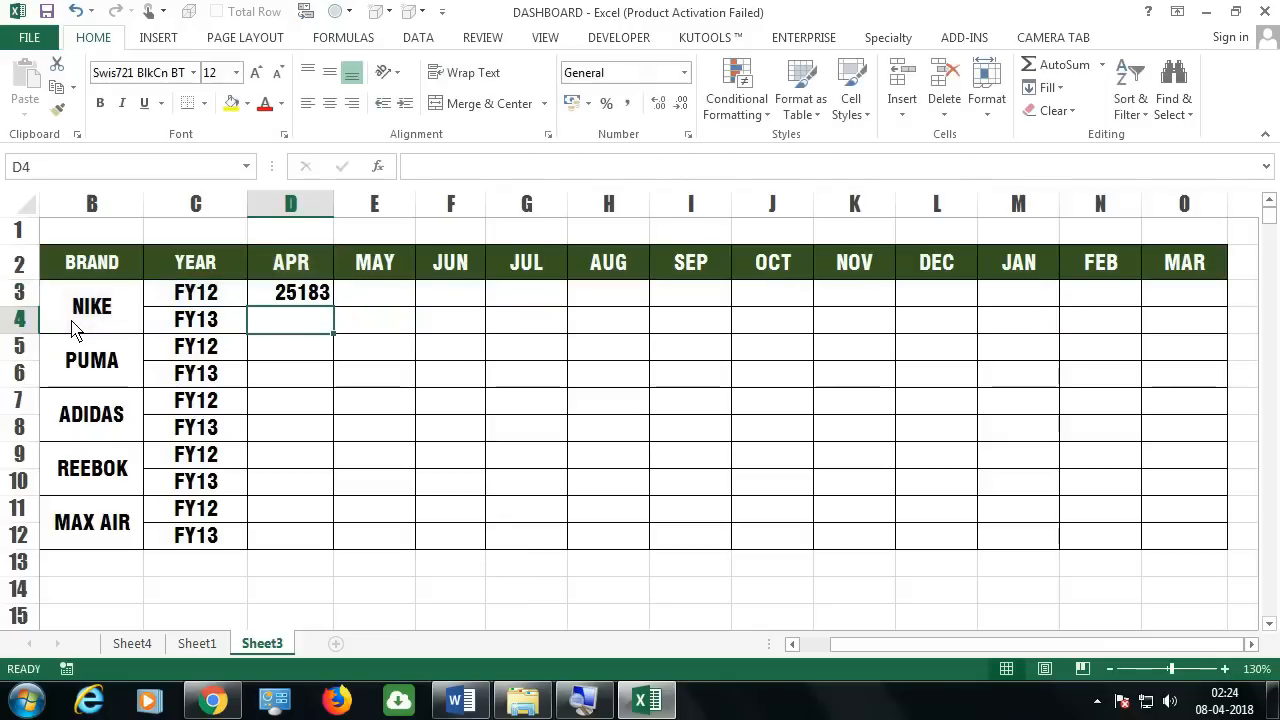
Review the NIKE and FY12 criteria cells and the completed SUMIFS formula in D3
click(73, 330)
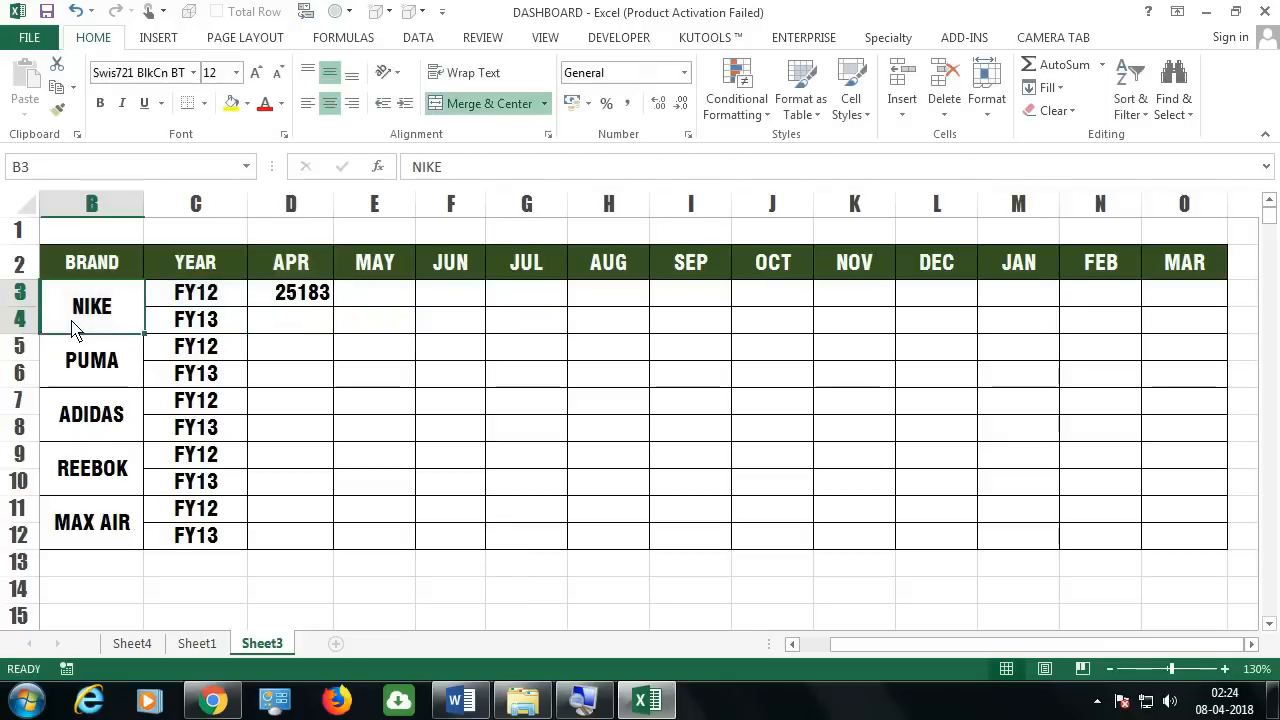
click(195, 300)
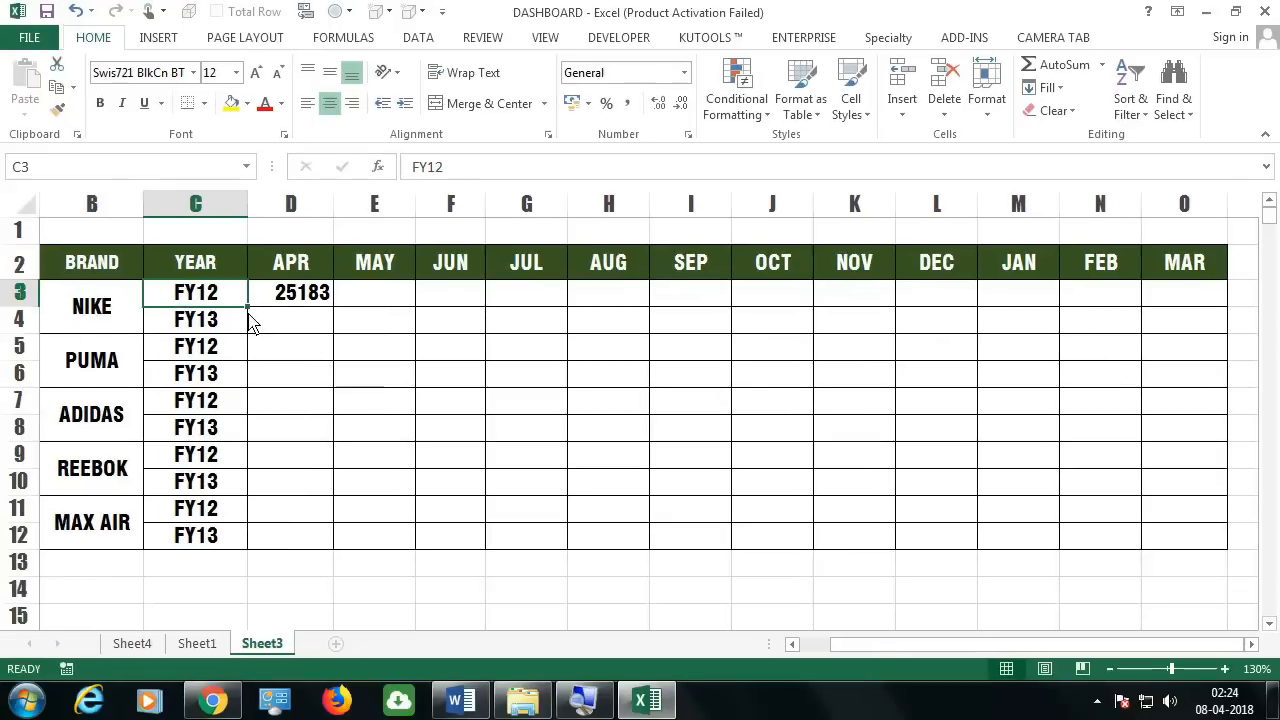
click(283, 306)
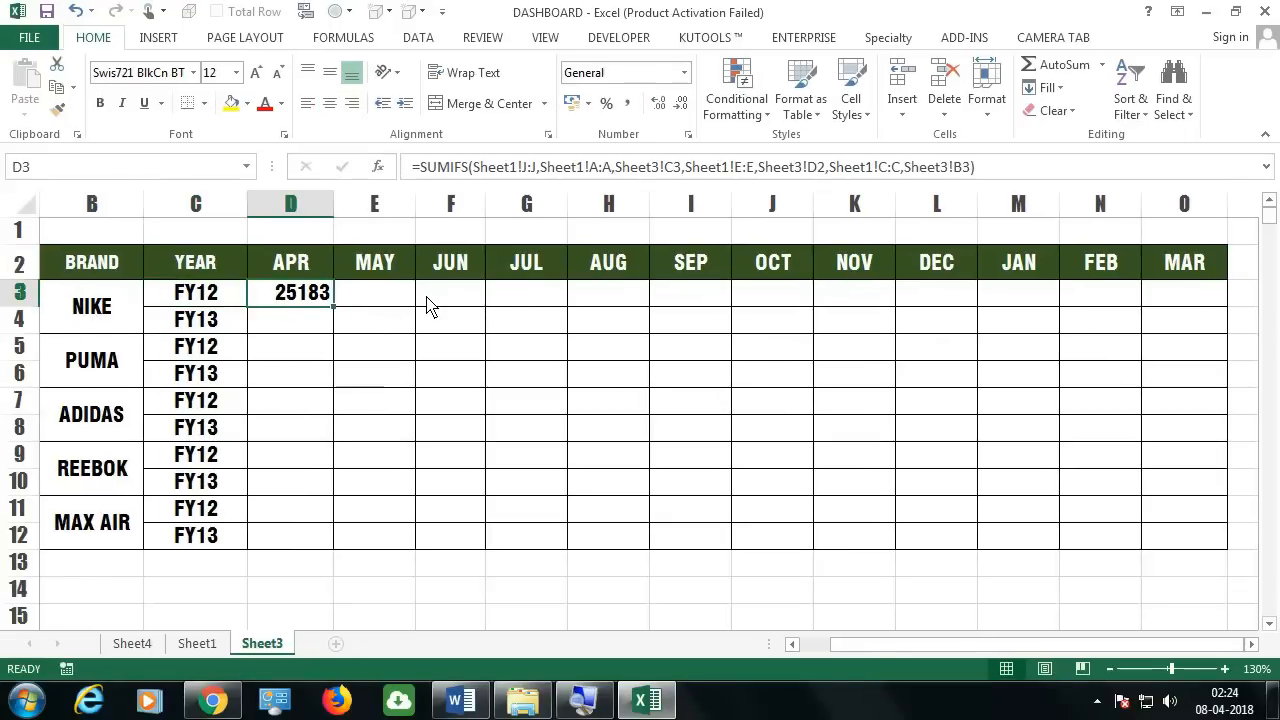
double_click(306, 294)
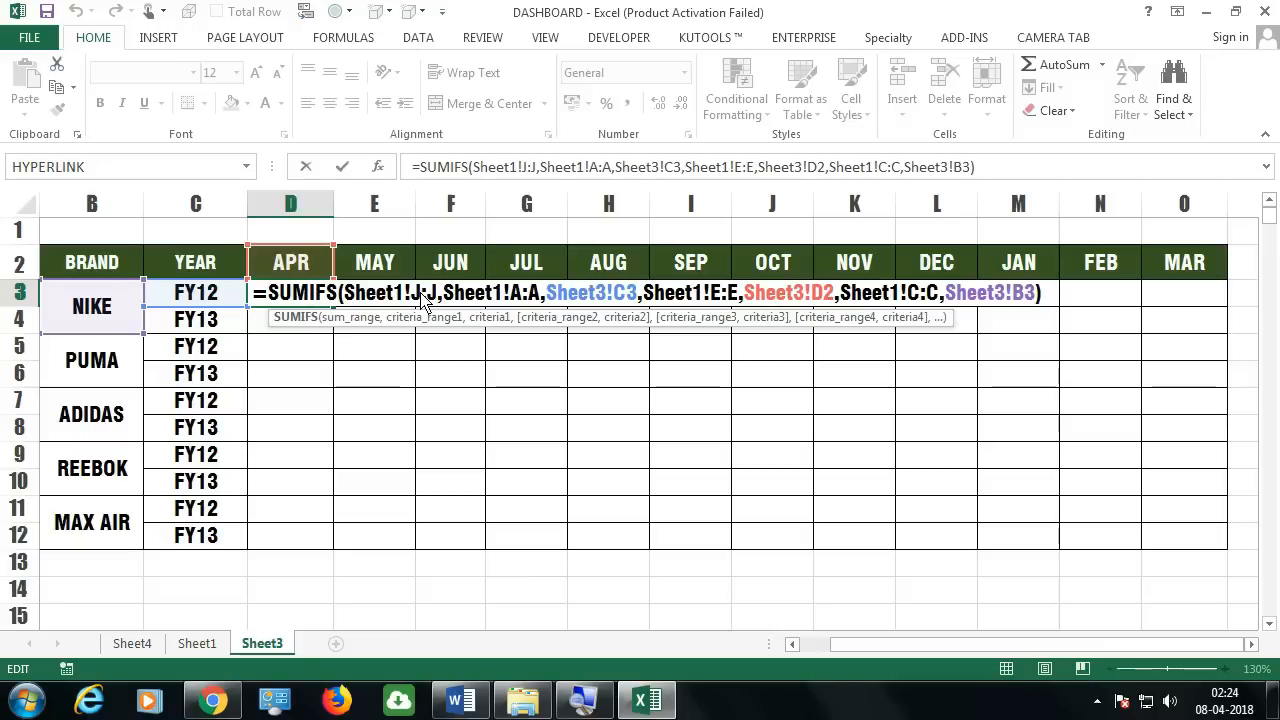
key(ctrl+Return)
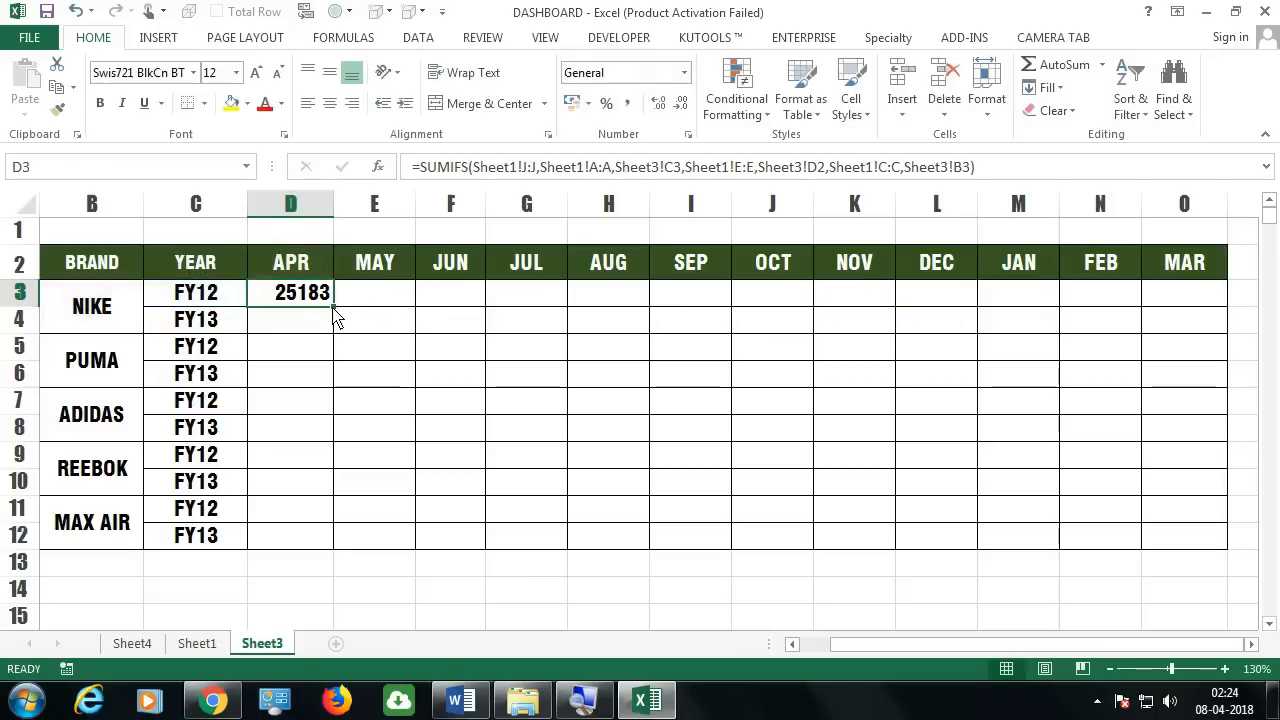
Try copying the D3 formula to the MAY cell E3, clear the copy, and recheck the formula in D3
drag(336, 316, 387, 318)
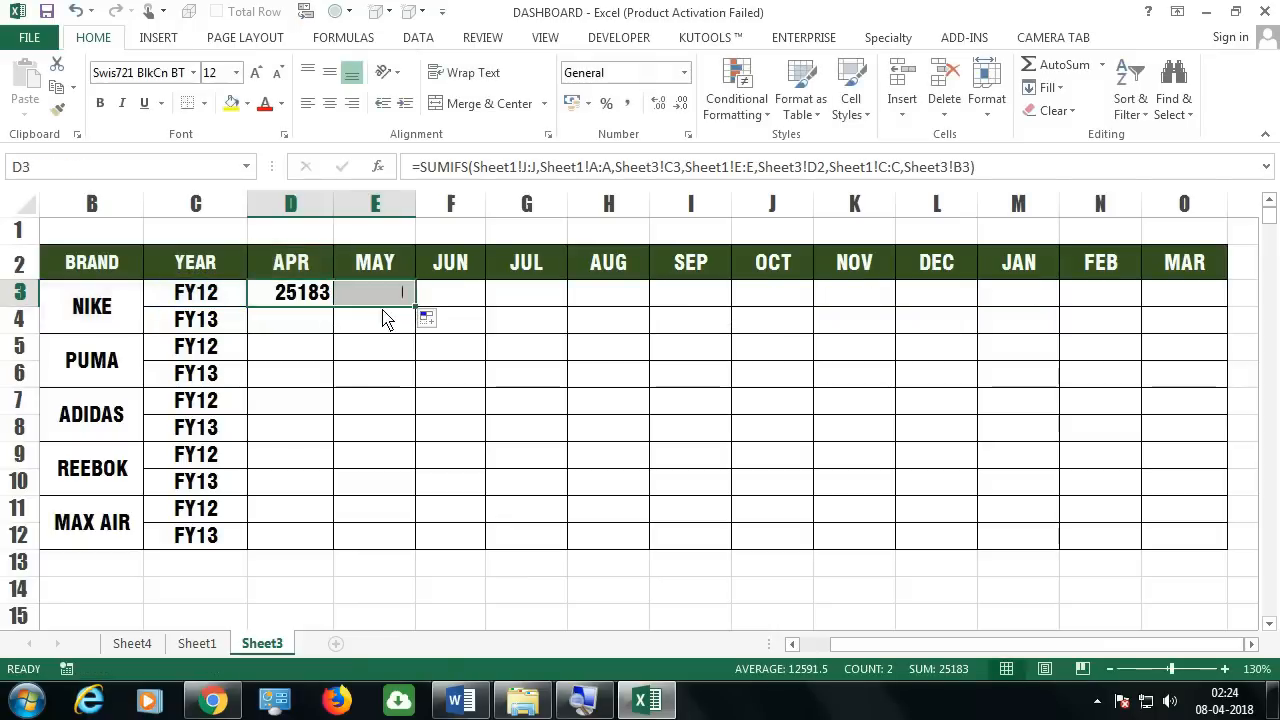
click(395, 307)
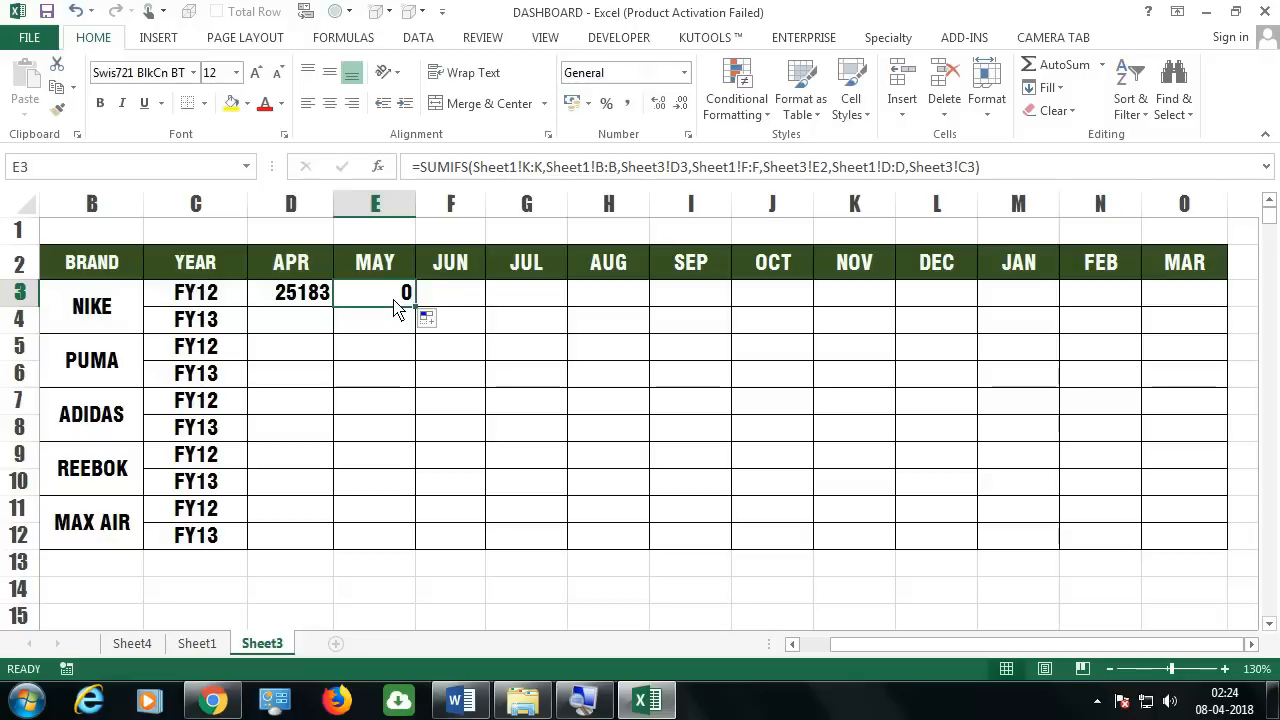
key(Delete)
double_click(290, 305)
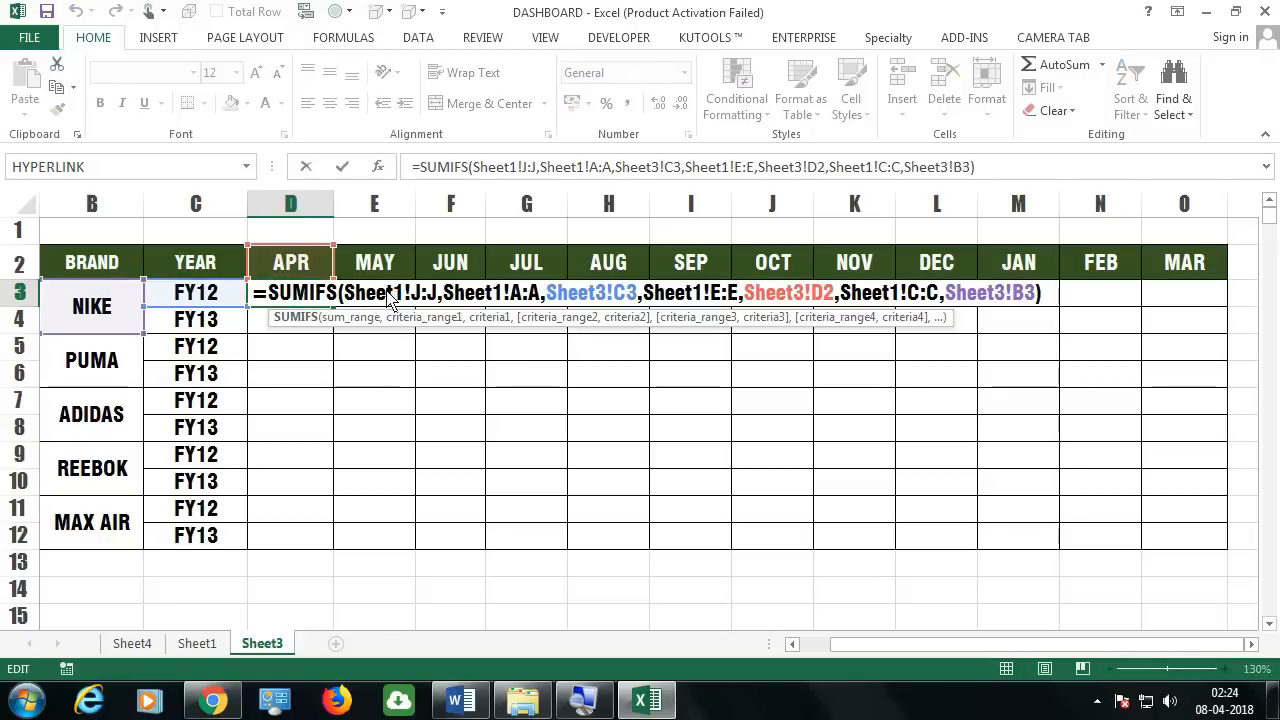
key(Escape)
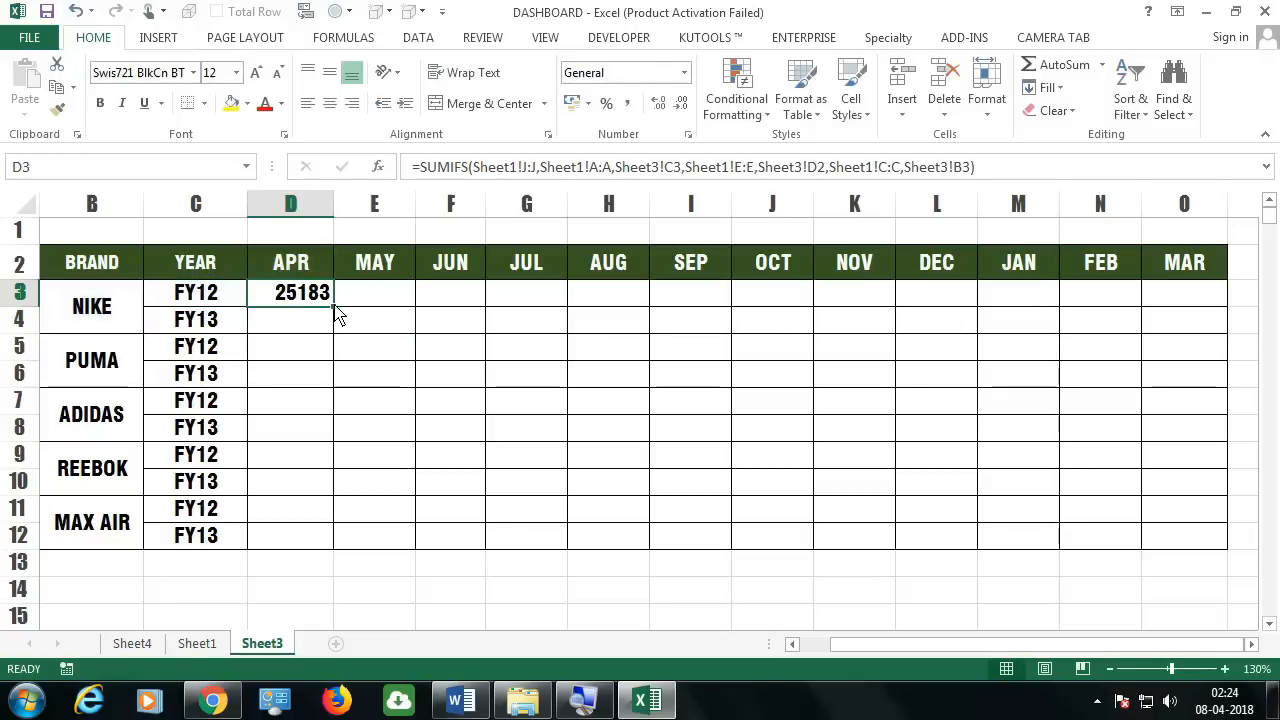
Copy the D3 formula into the MAY cell E3 and inspect the references in the copy
drag(337, 313, 420, 314)
double_click(375, 291)
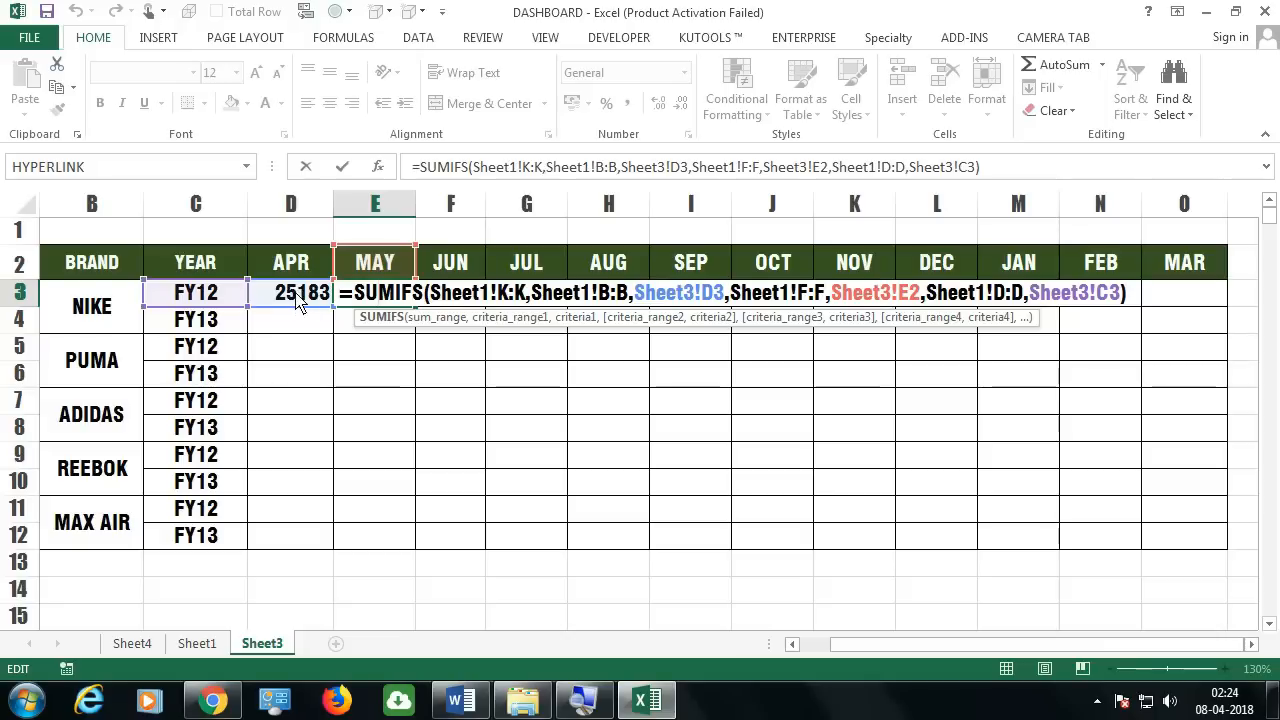
key(Escape)
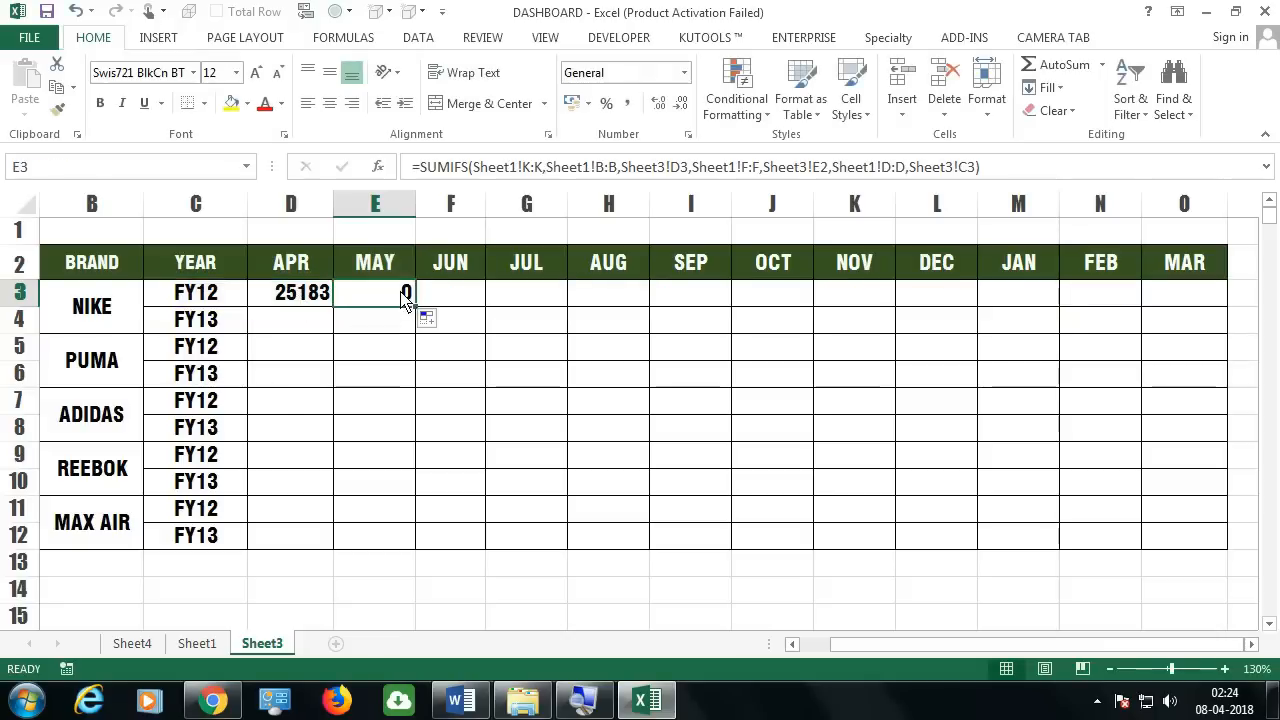
In the D3 formula, make the sum range $J:$J and the first criteria range $A:$A absolute
double_click(316, 302)
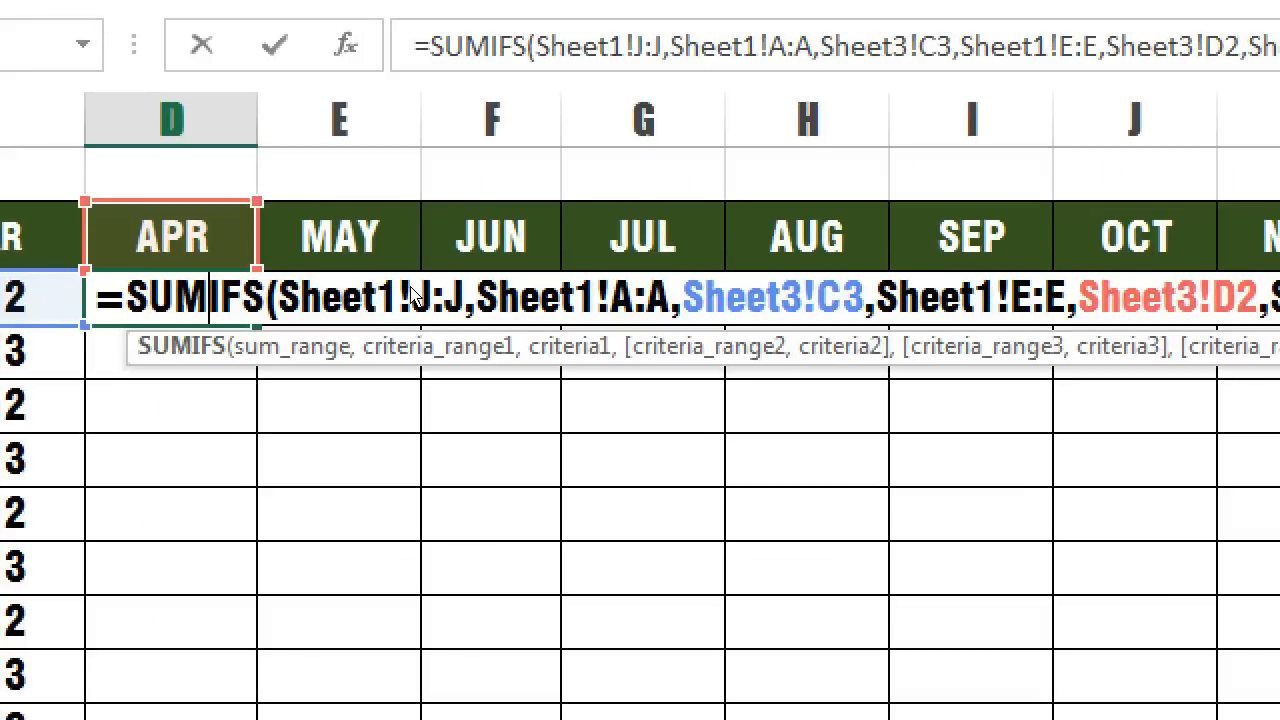
click(432, 294)
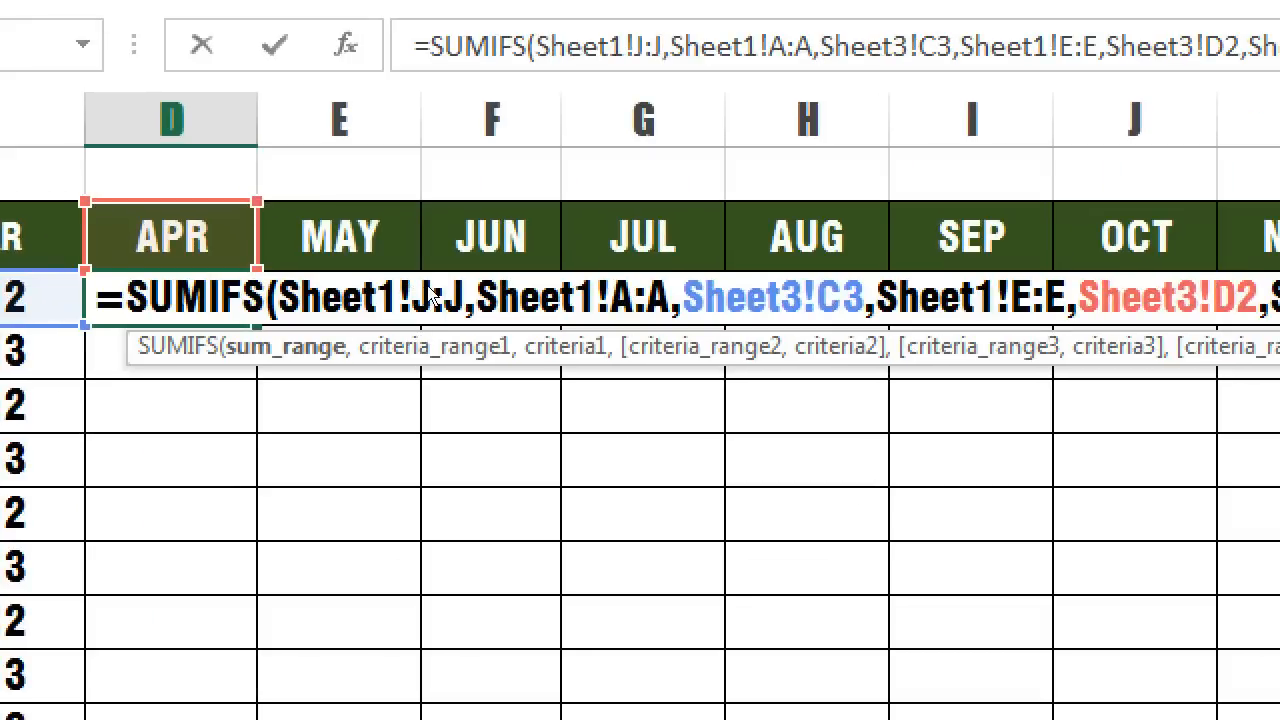
key(F4)
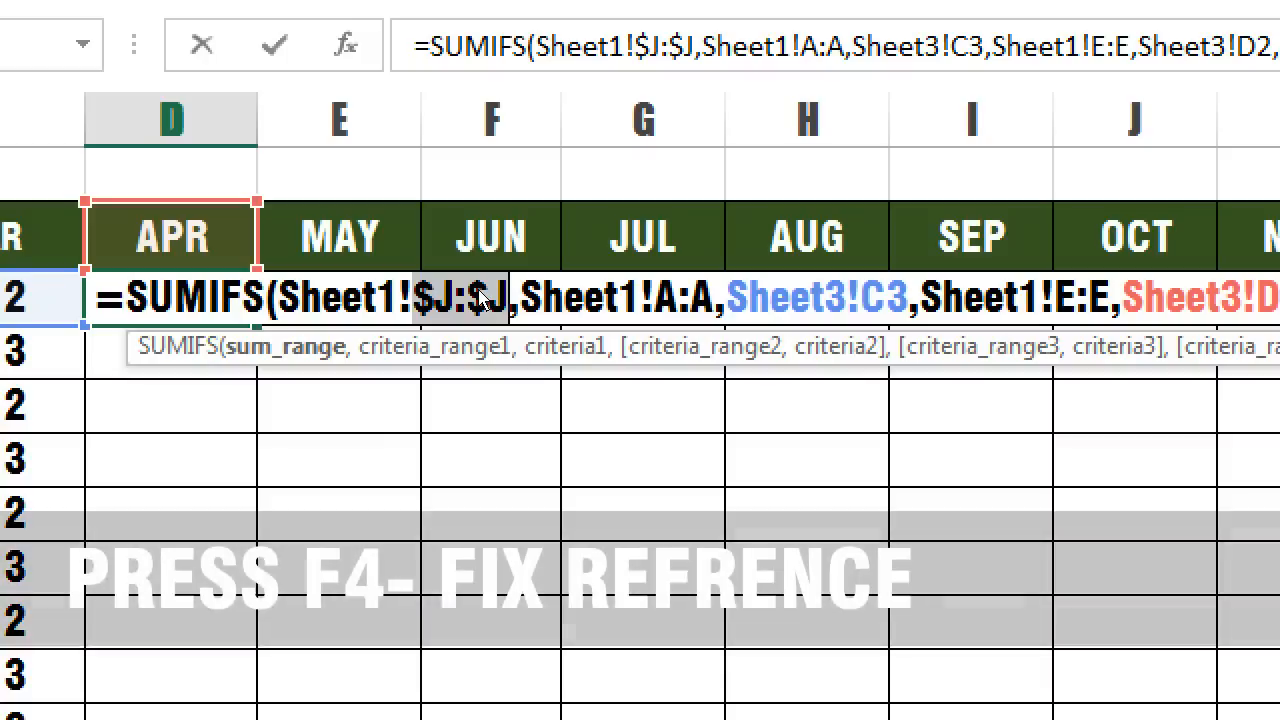
click(555, 303)
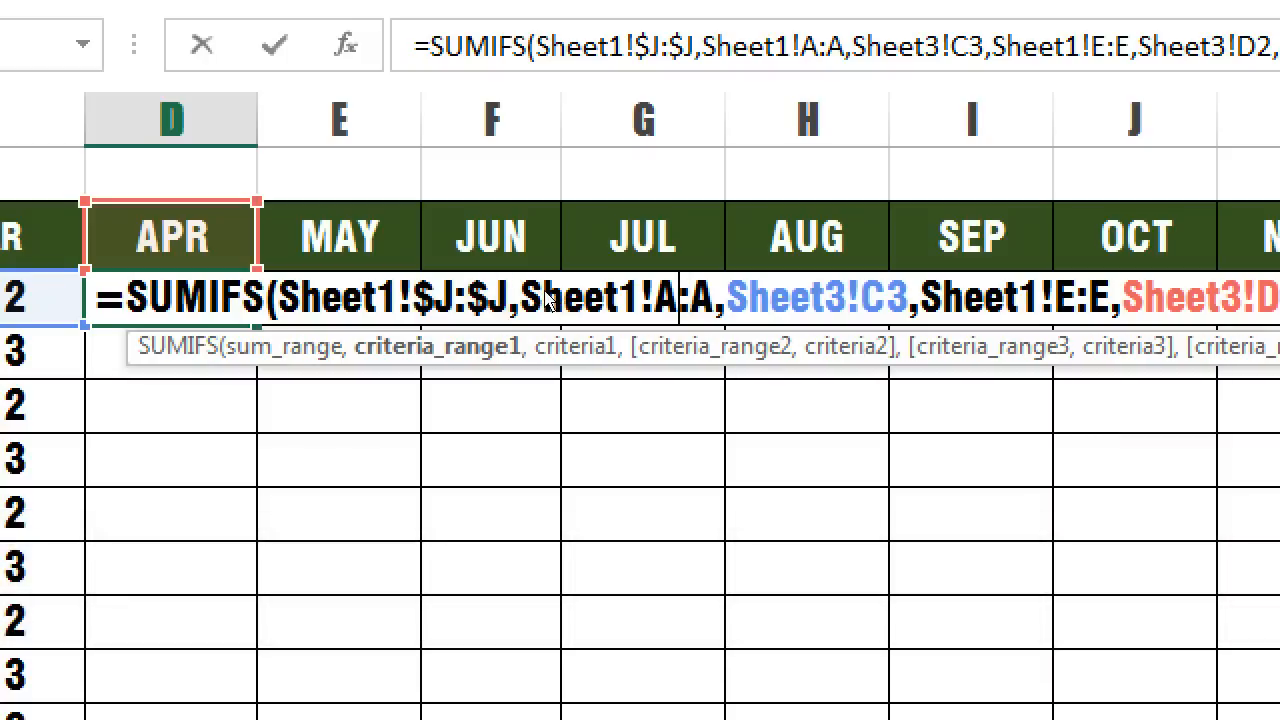
key(F4)
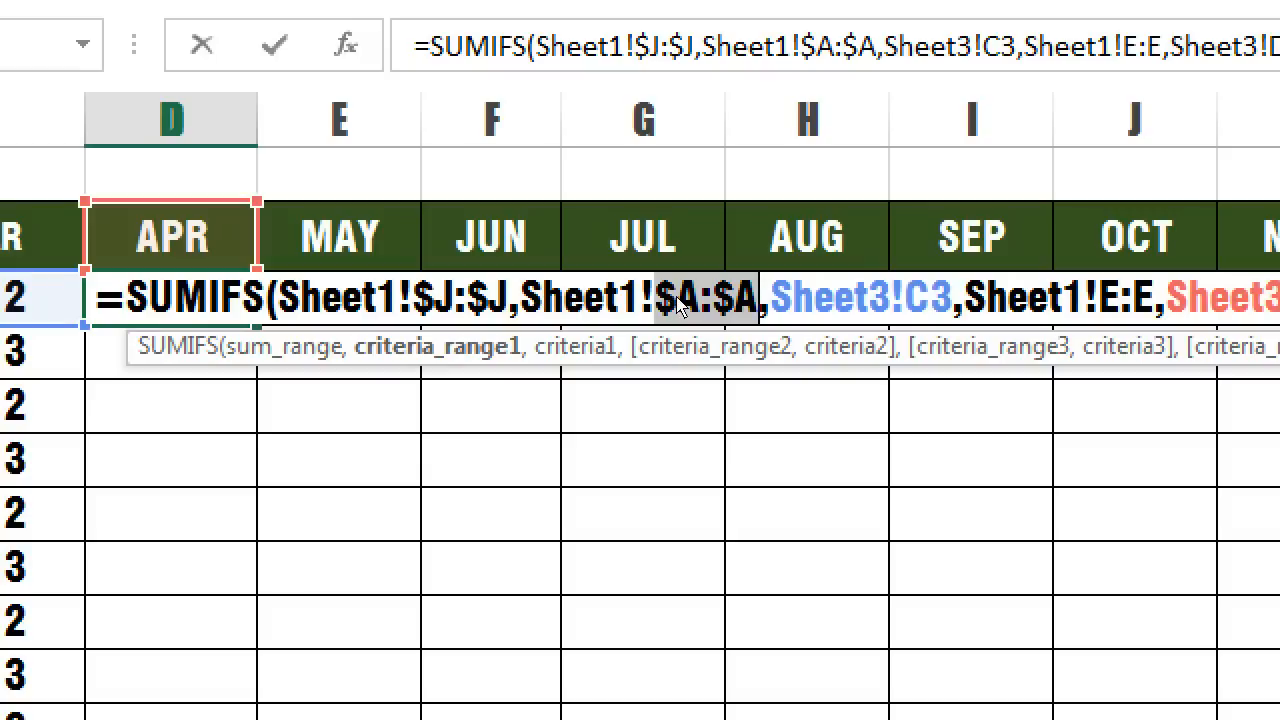
Make the year criterion $C$3 and the MONTH criteria range $E:$E absolute in the D3 formula
key(ctrl+Right)
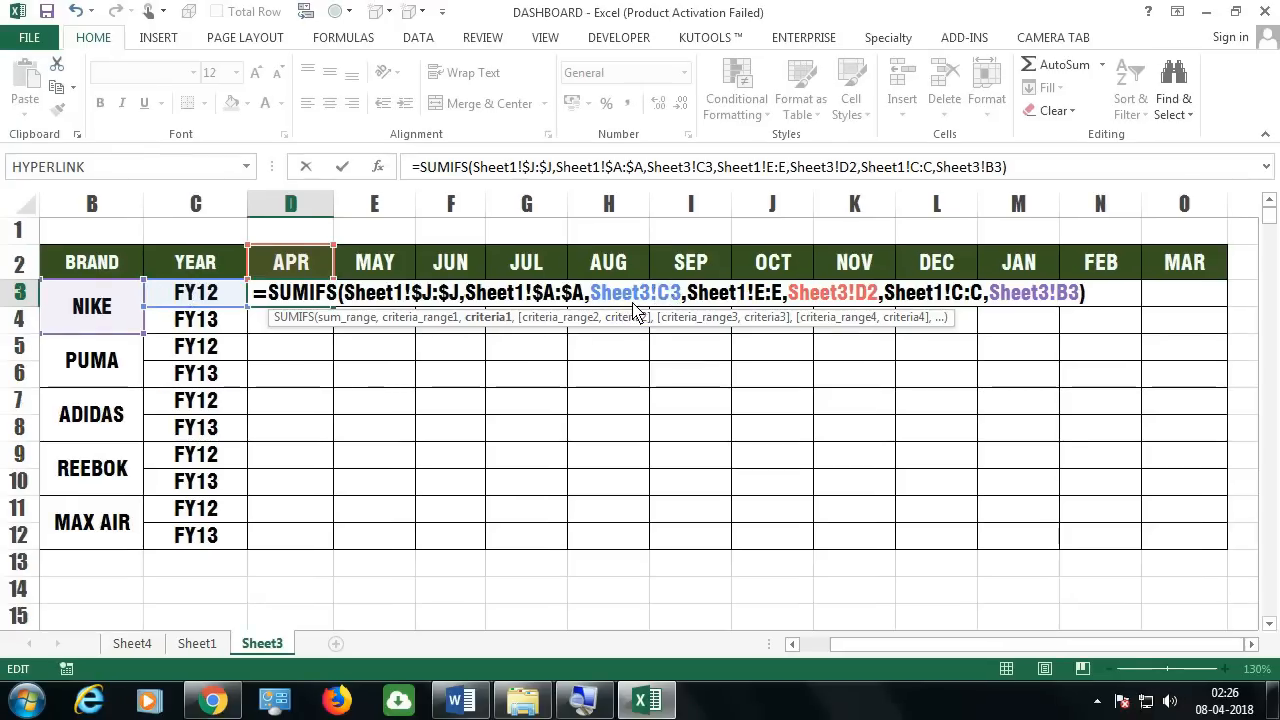
key(F4)
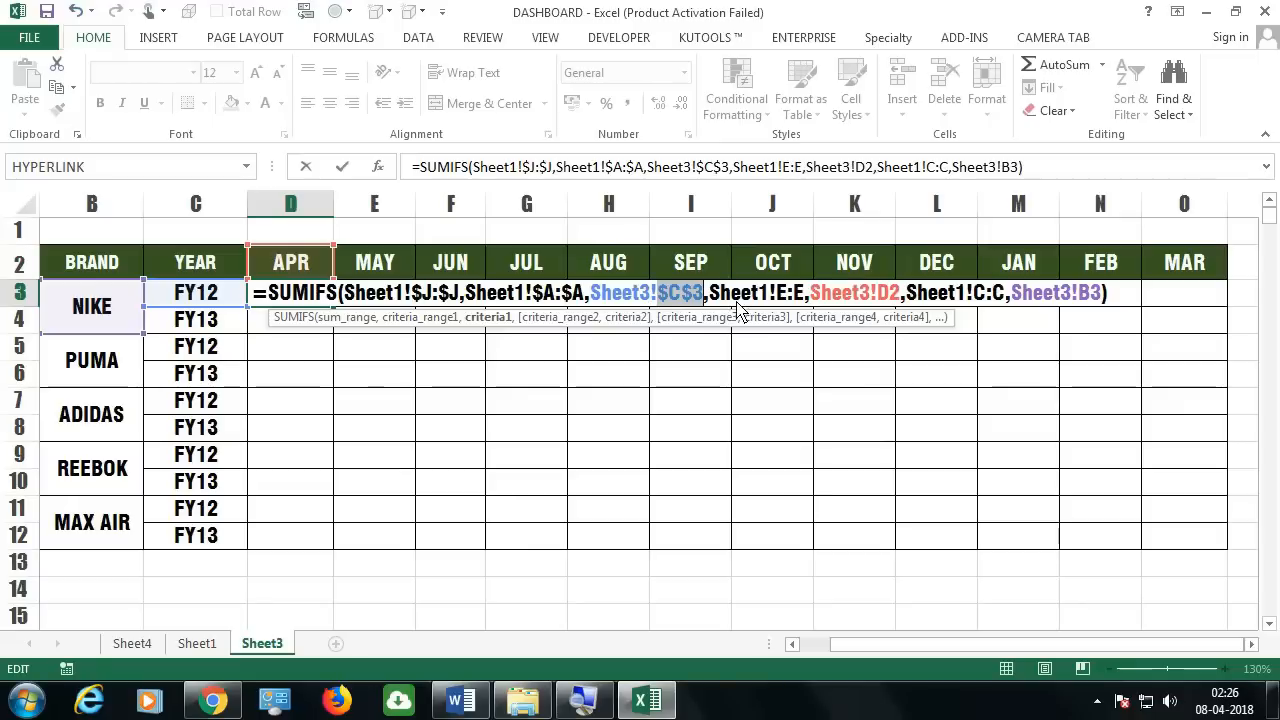
click(795, 294)
key(F4)
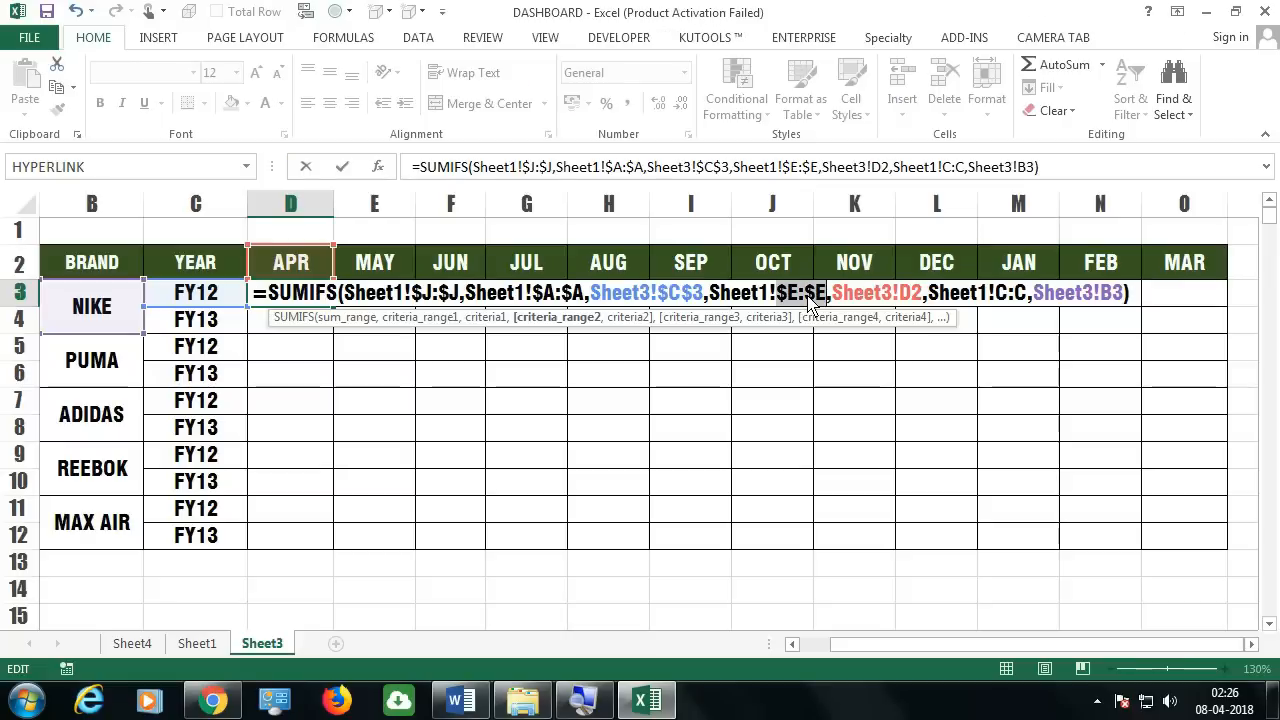
Make the BRAND criteria range $C:$C and the brand criterion $B$3 absolute in the D3 formula
click(918, 299)
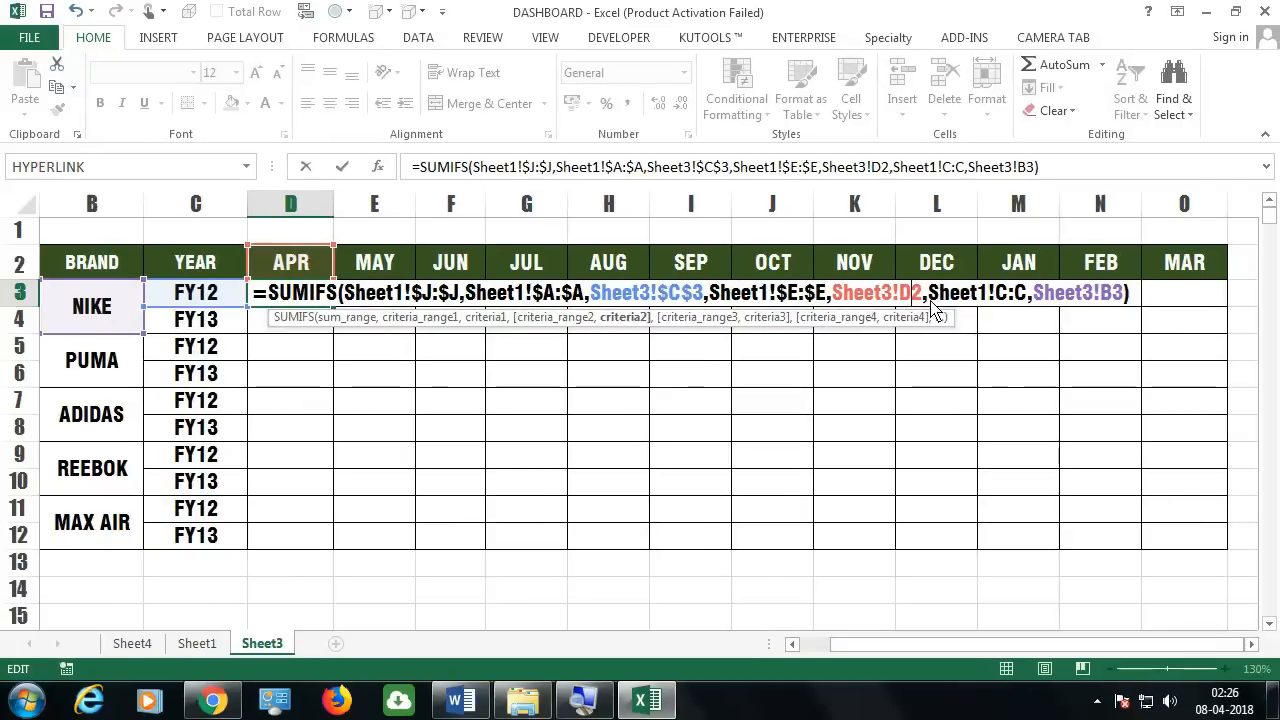
click(1012, 298)
key(F4)
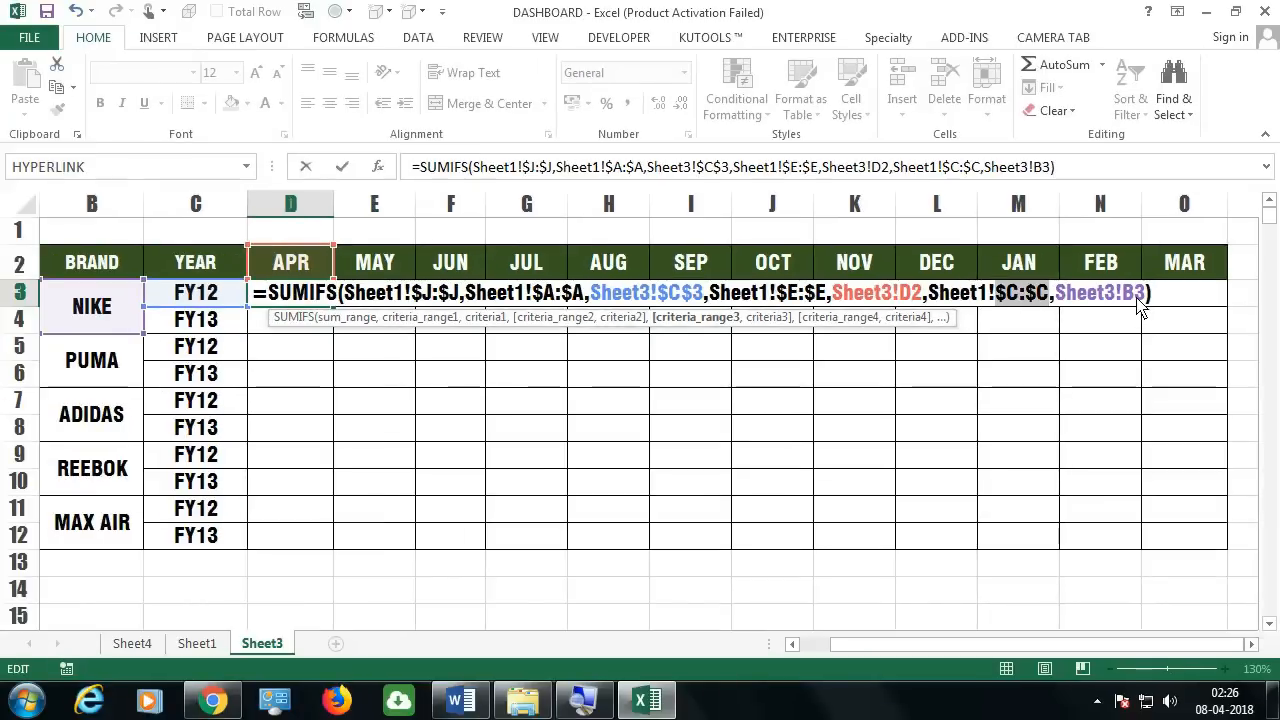
click(1138, 300)
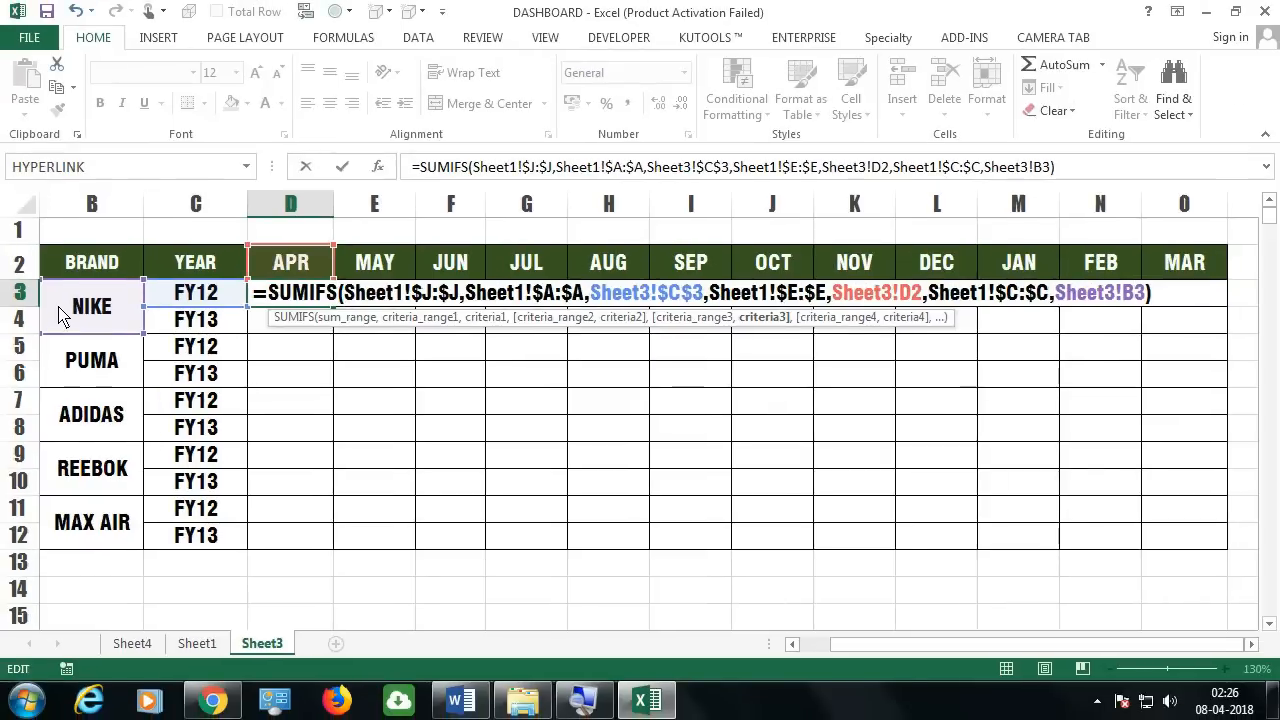
key(F4)
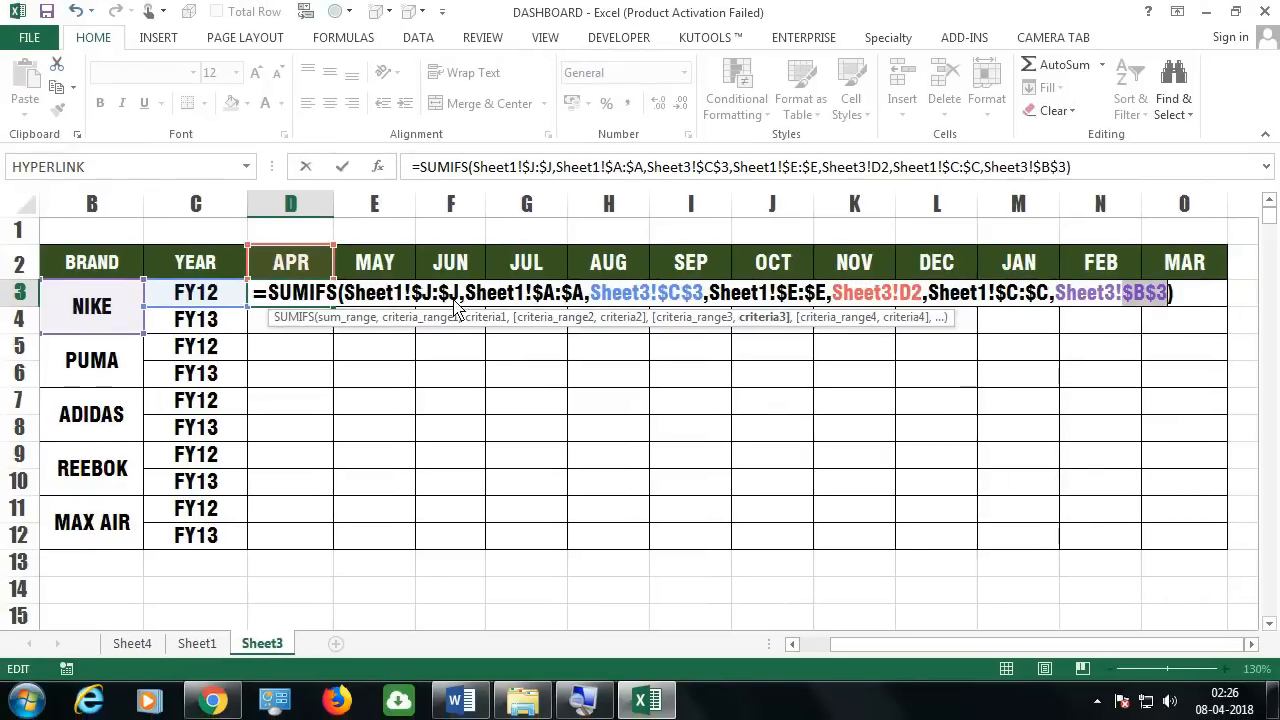
key(Return)
Fill the D3 formula across the NIKE FY12 row through the MAR cell O3
click(328, 300)
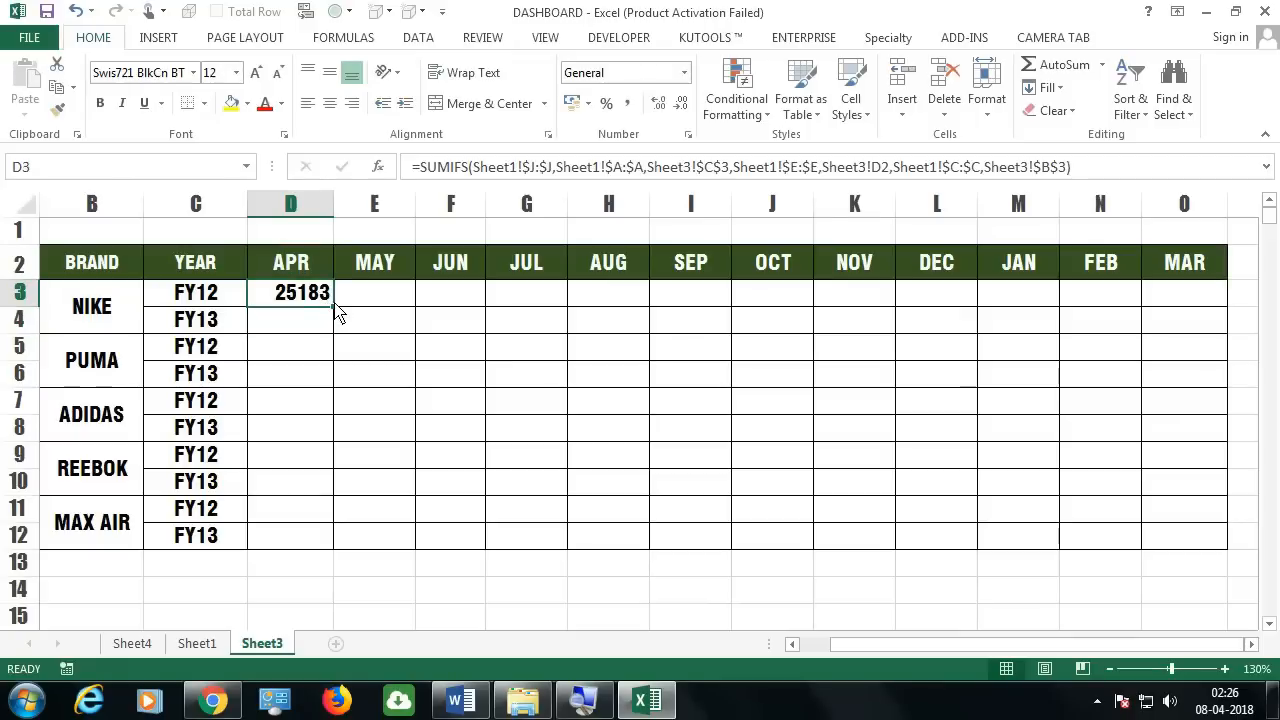
drag(336, 310, 1189, 317)
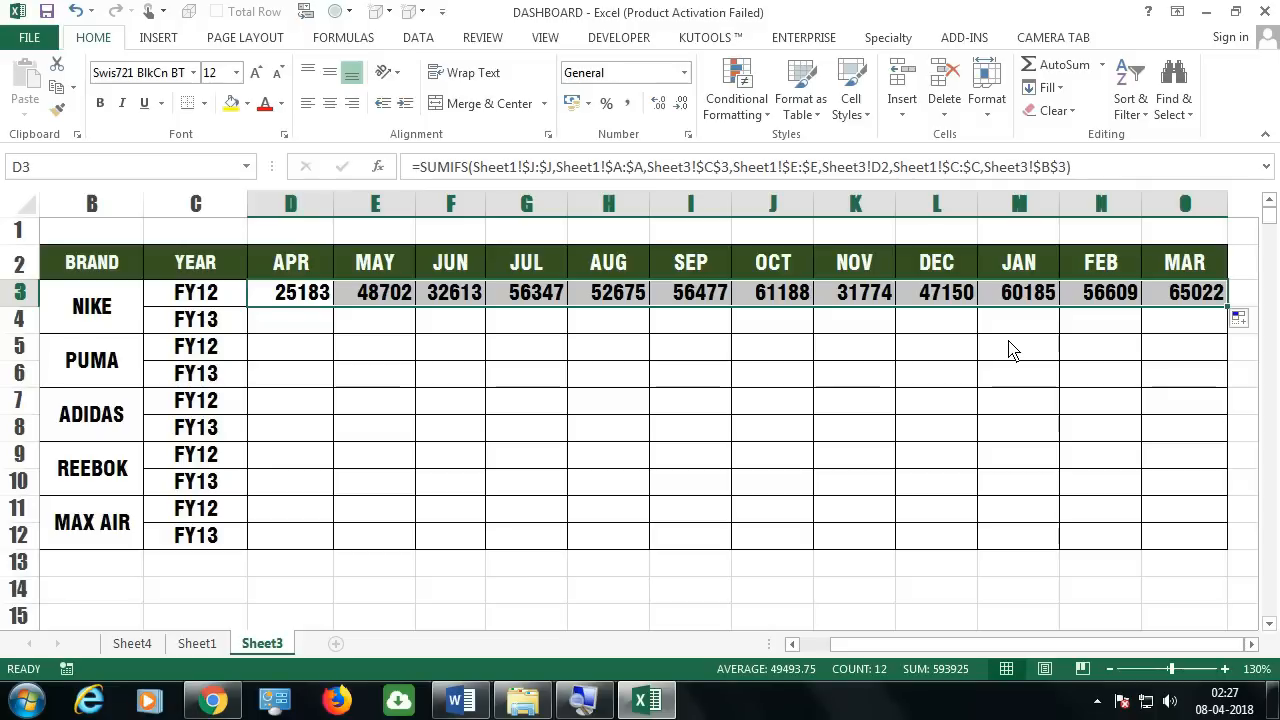
Inspect the references in the copied formulas of the NIKE FY12 row from MAY through SEP
double_click(386, 292)
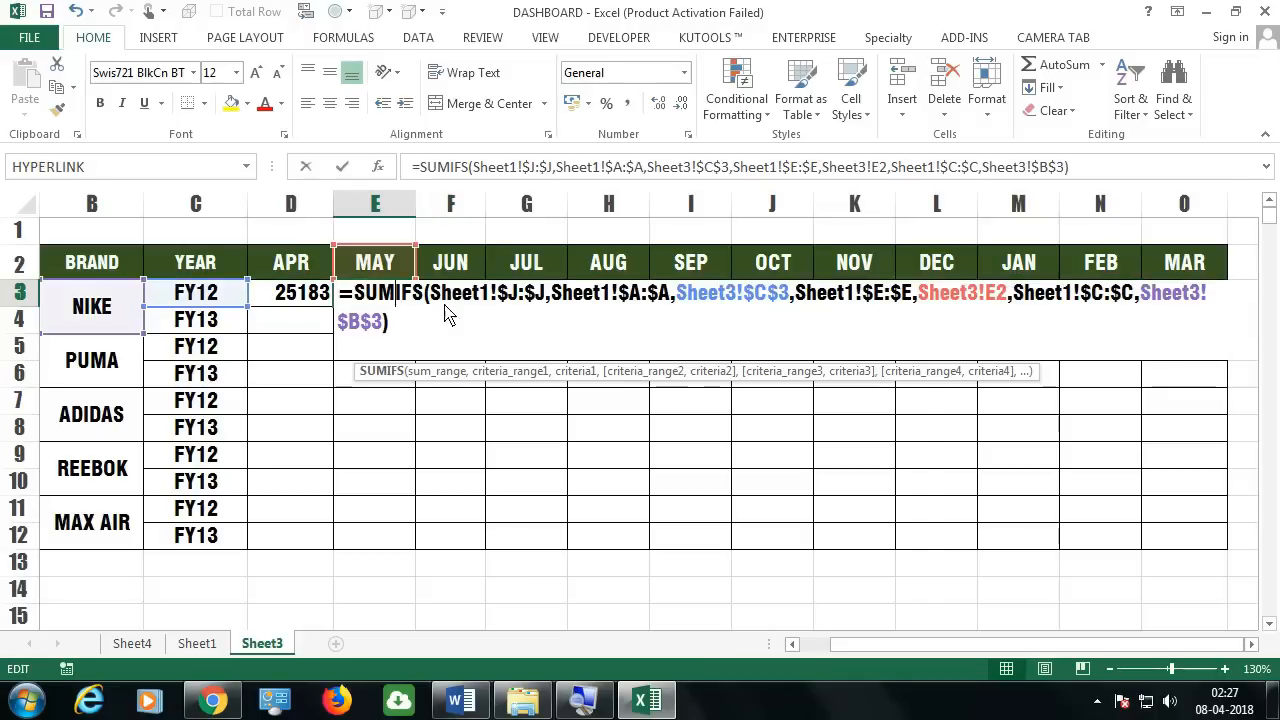
double_click(475, 295)
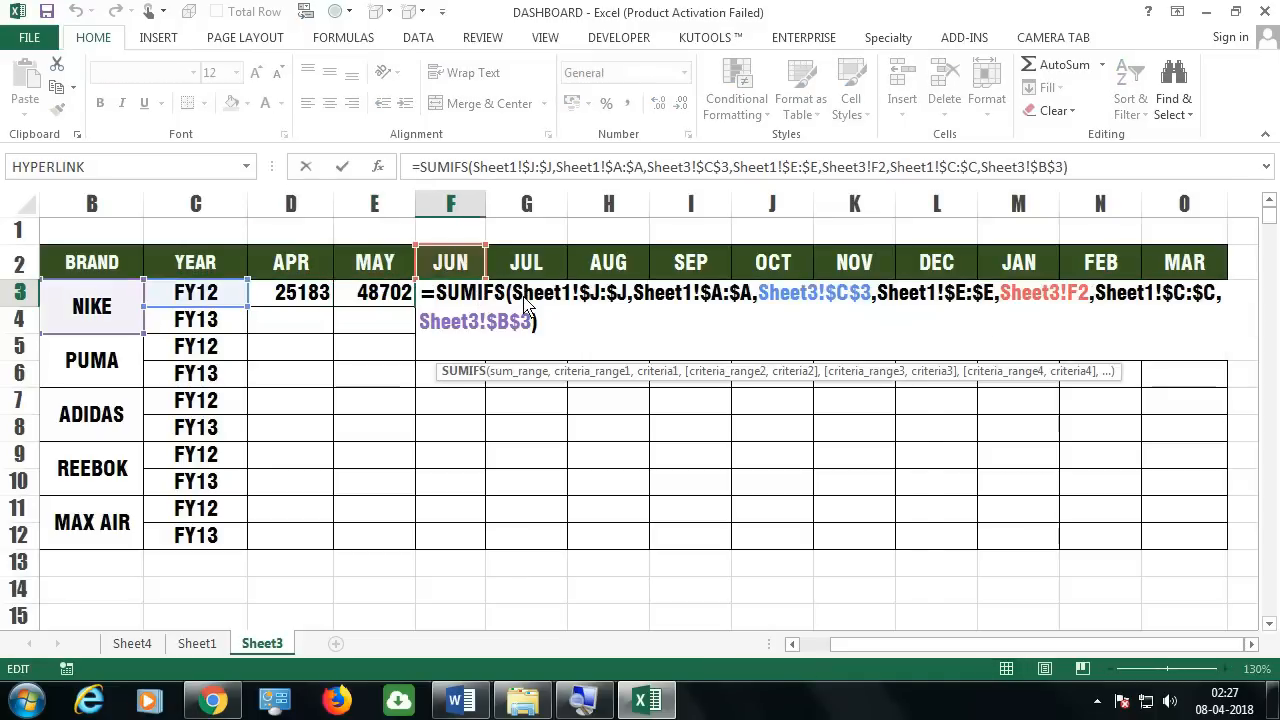
key(Escape)
double_click(565, 295)
key(Escape)
double_click(643, 294)
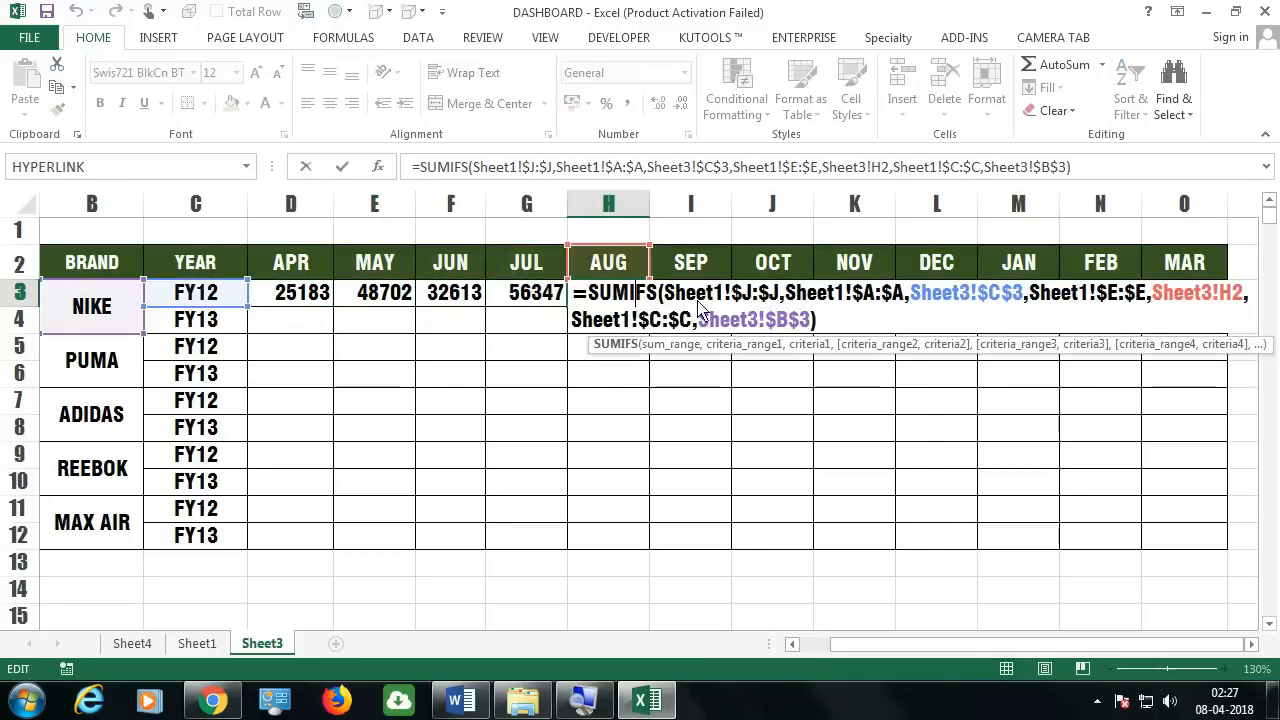
key(Escape)
double_click(706, 299)
key(Escape)
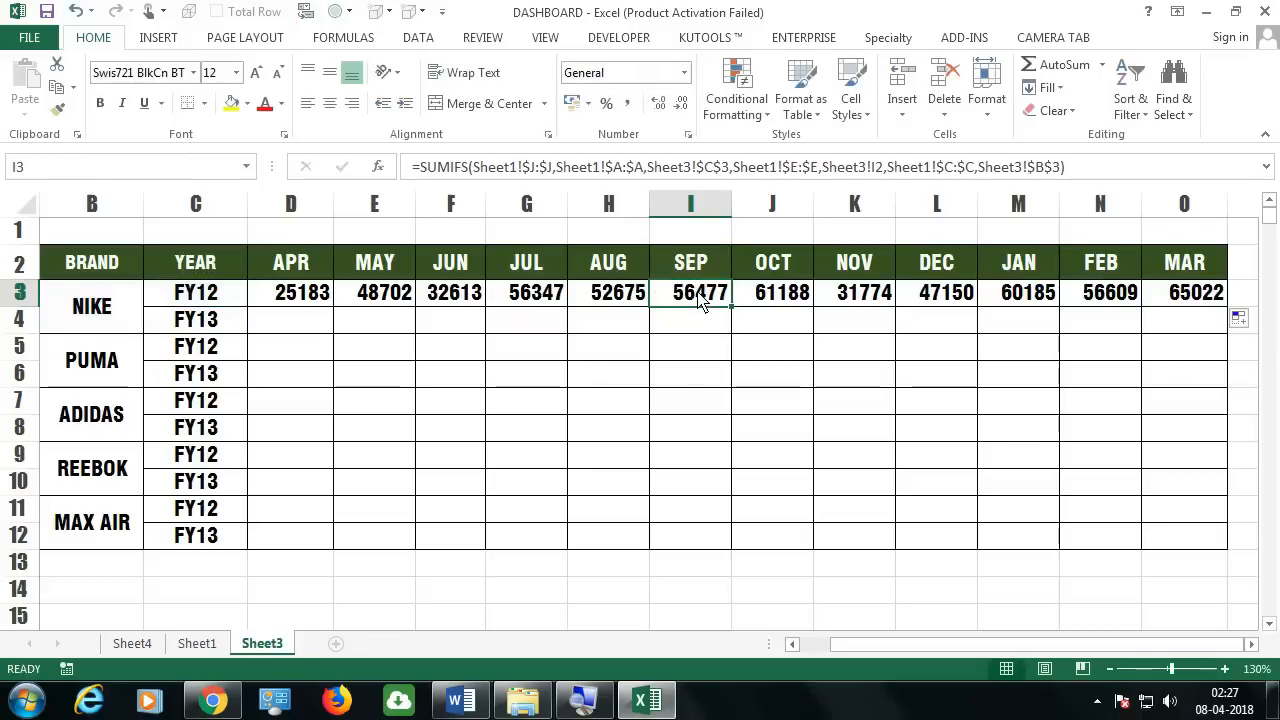
Review the D3 formula and the year, month and brand cells that the NIKE FY13 row needs as criteria
click(297, 333)
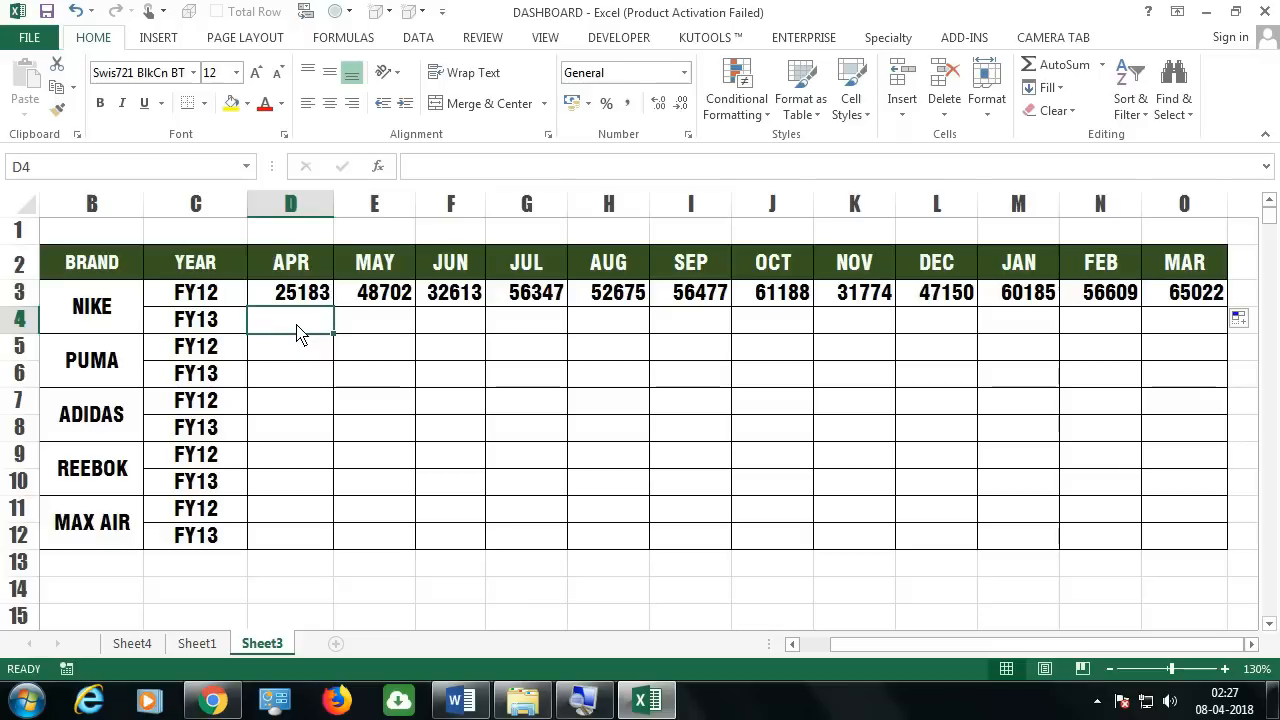
click(311, 303)
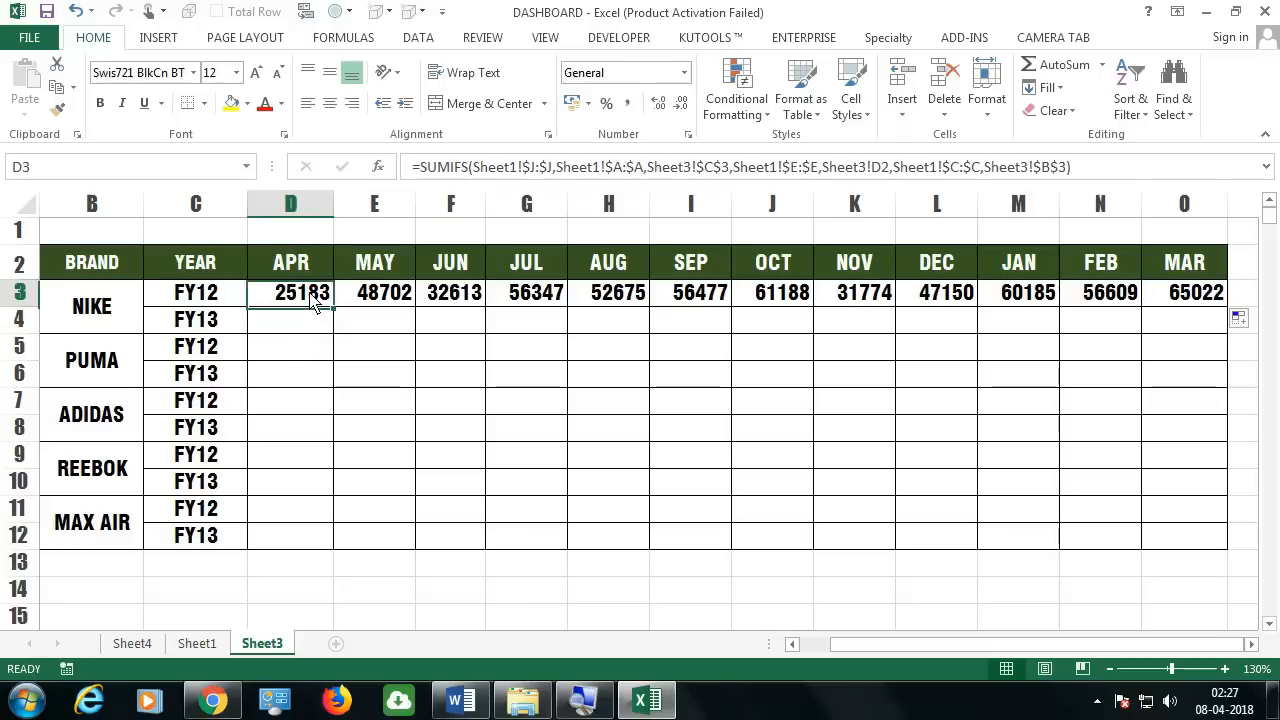
double_click(311, 303)
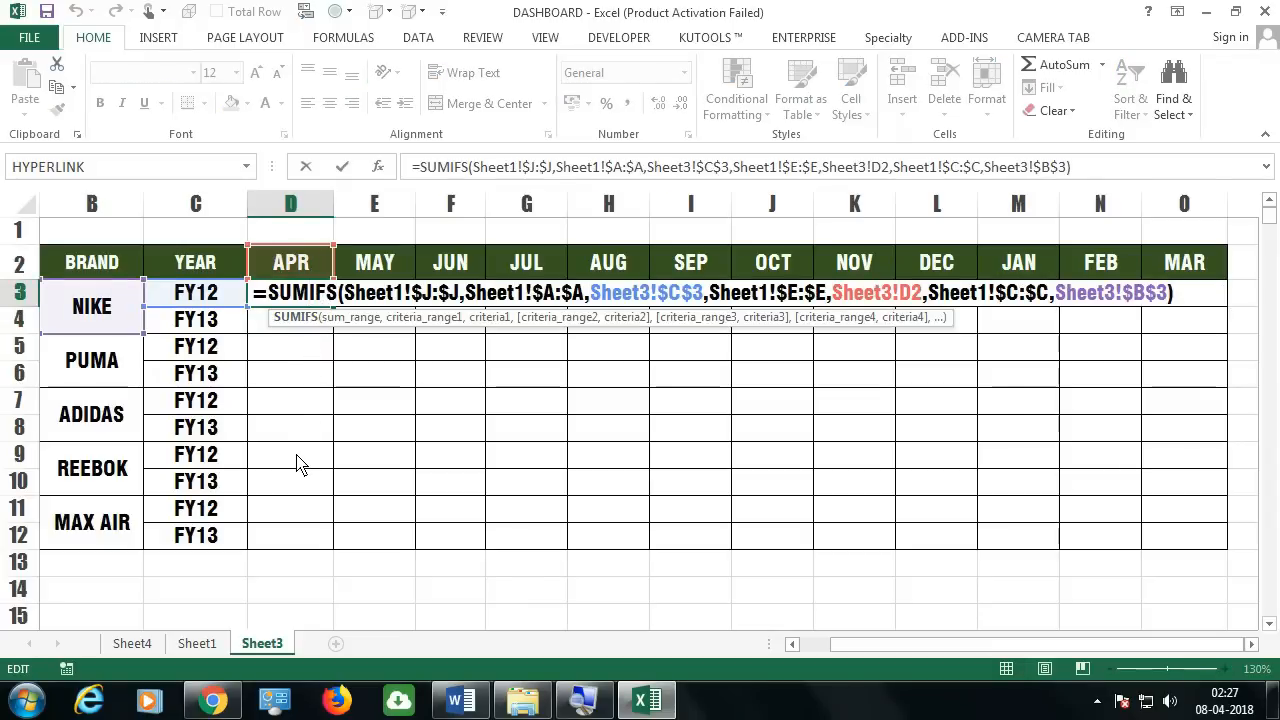
key(Escape)
double_click(290, 305)
key(Escape)
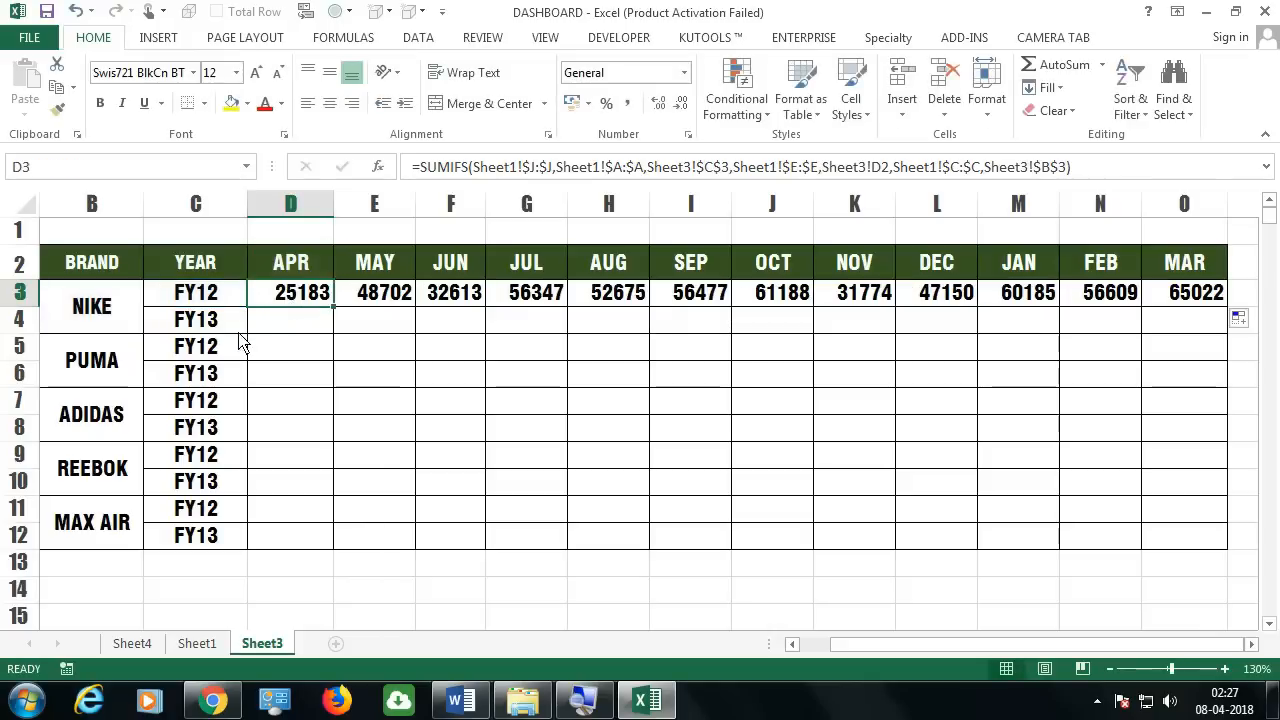
click(246, 330)
click(276, 326)
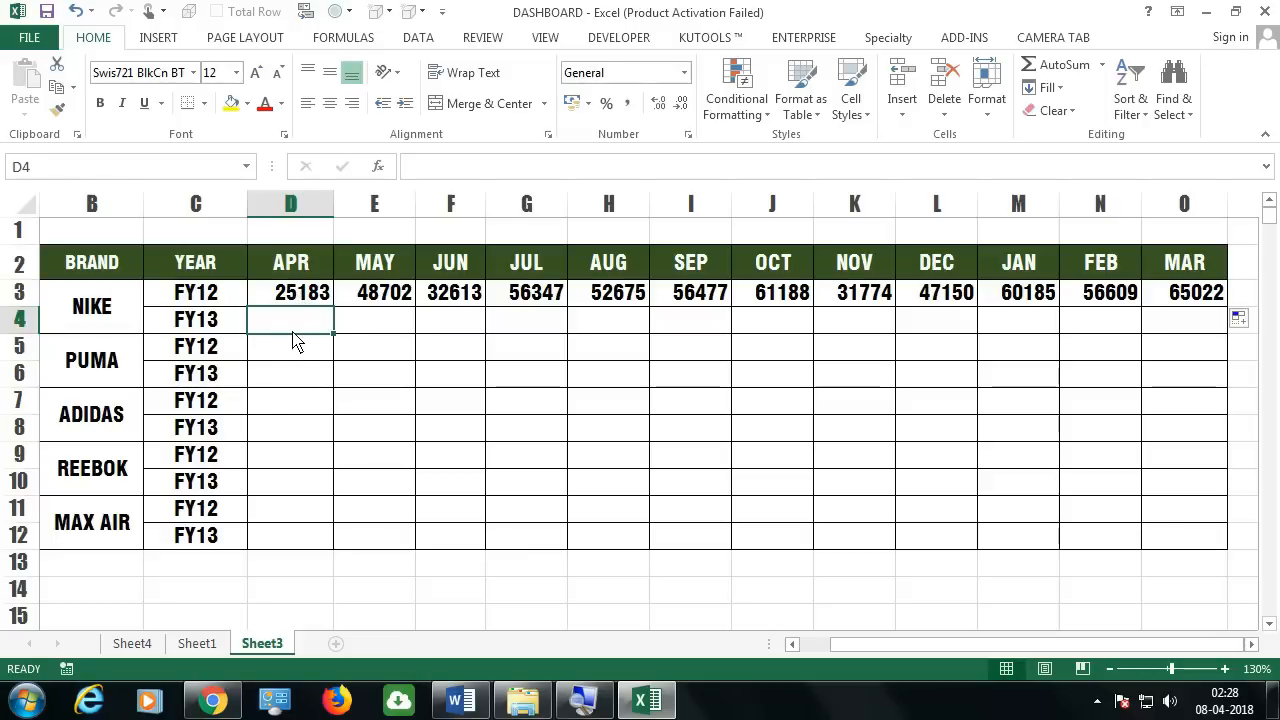
click(214, 300)
click(224, 328)
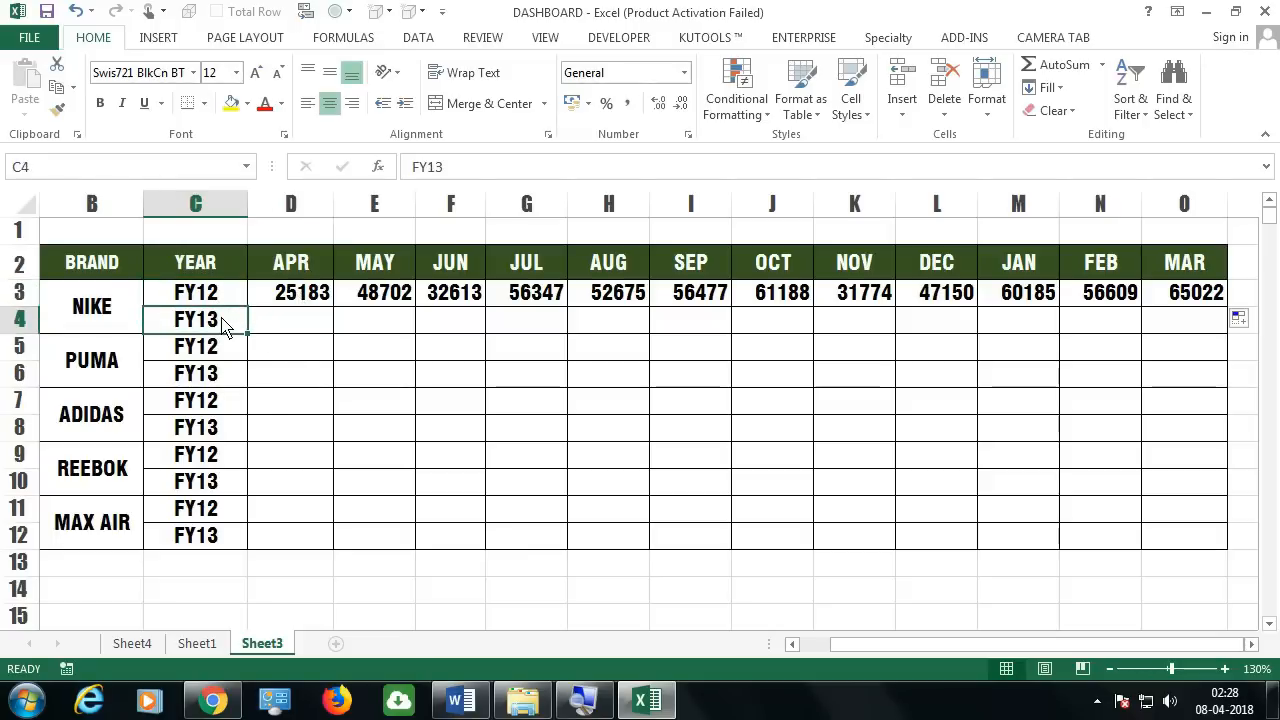
click(304, 270)
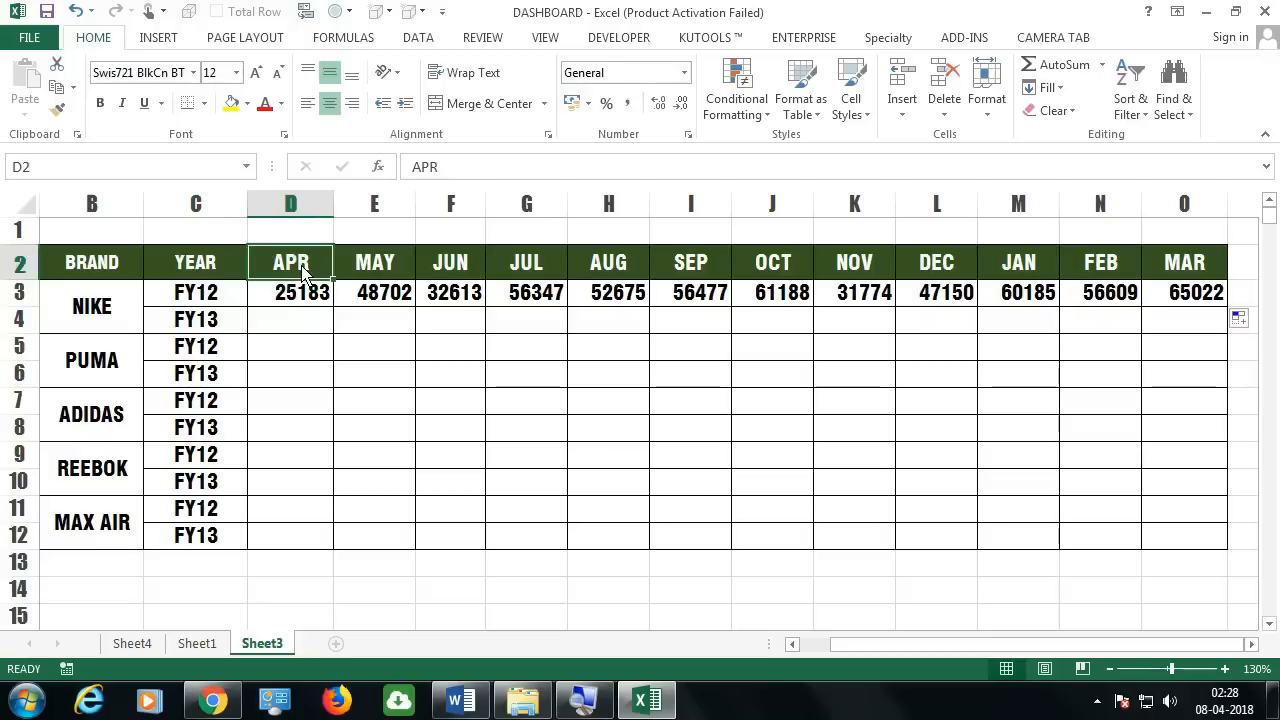
click(96, 320)
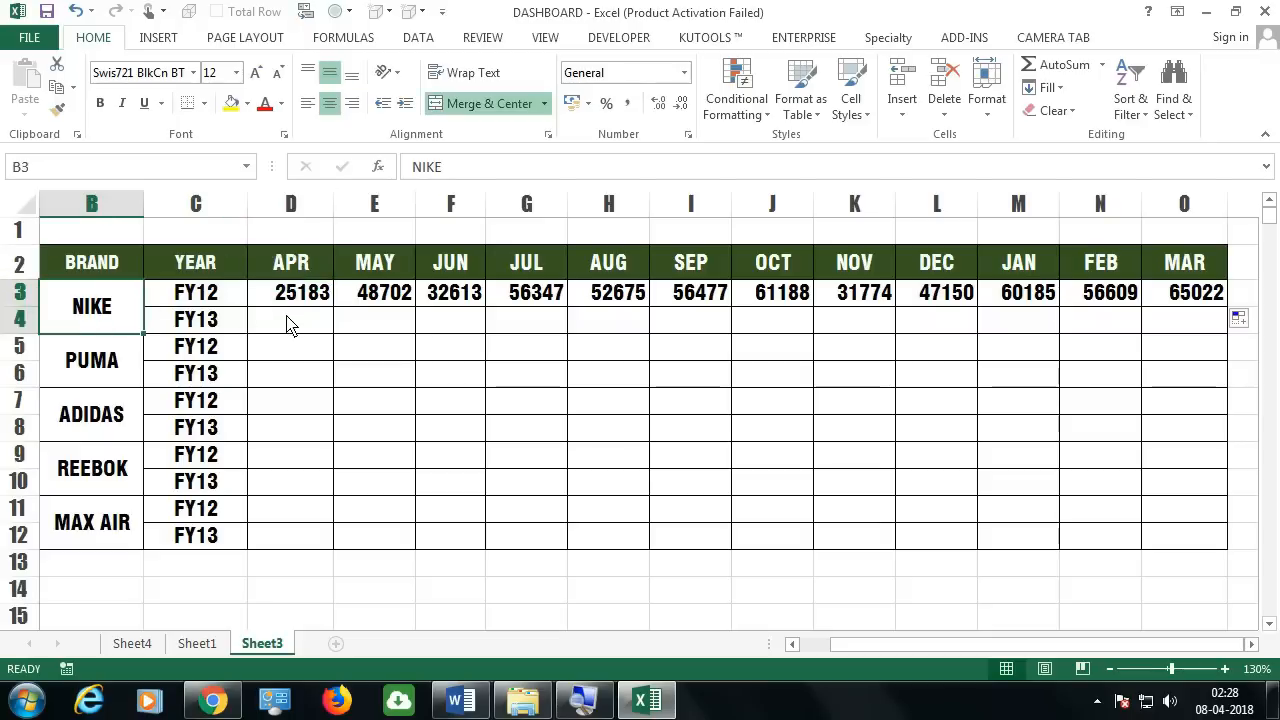
In the D3 formula, make the month criterion $D$2 absolute and the year criterion C3 relative
double_click(321, 297)
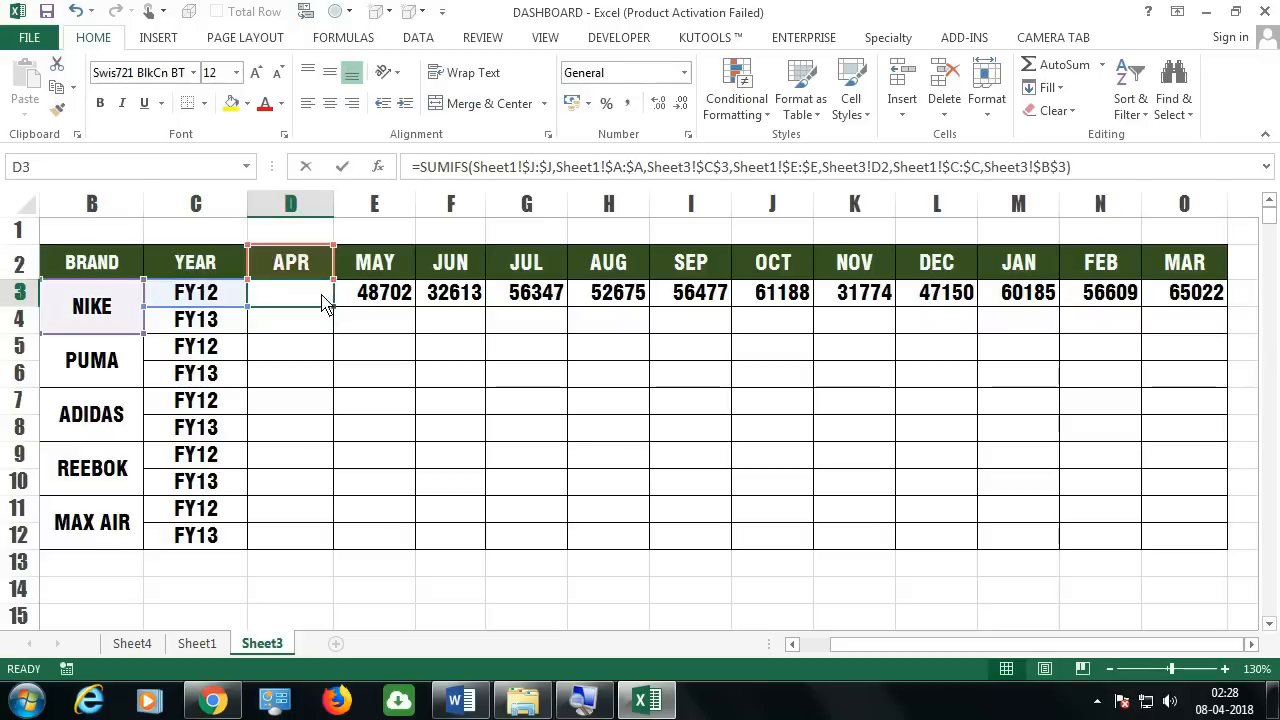
click(917, 296)
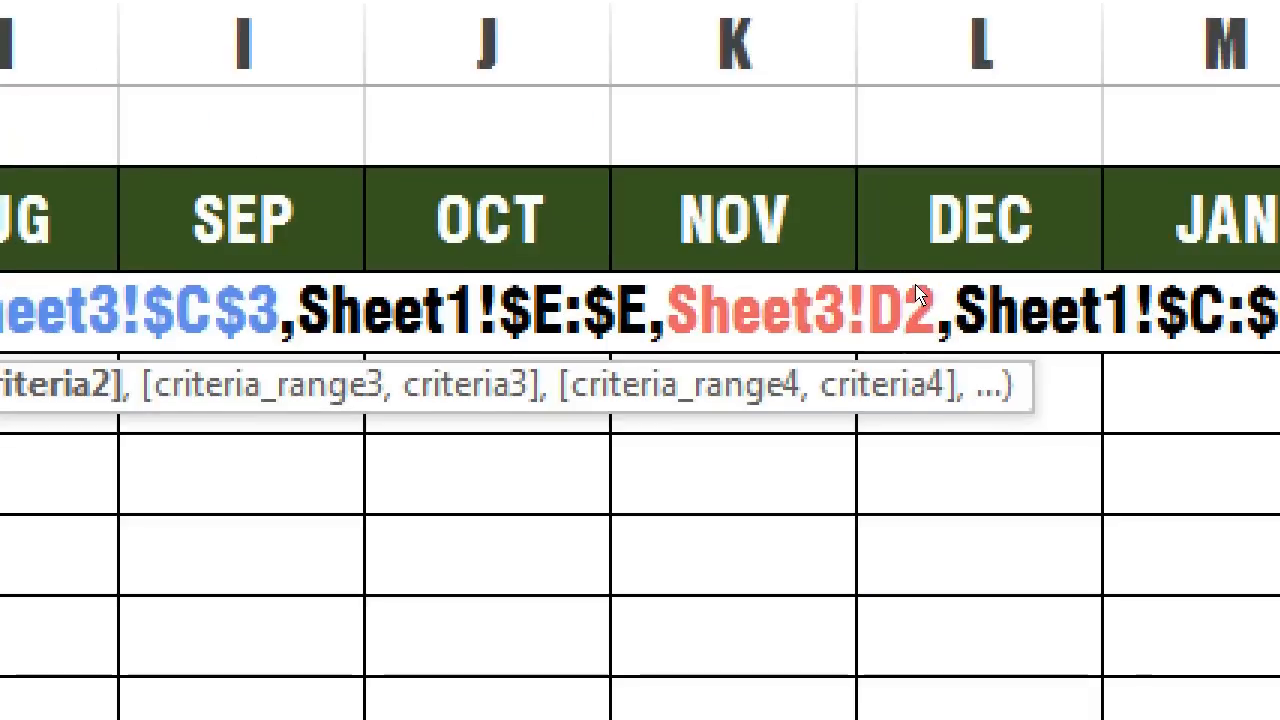
key(F4)
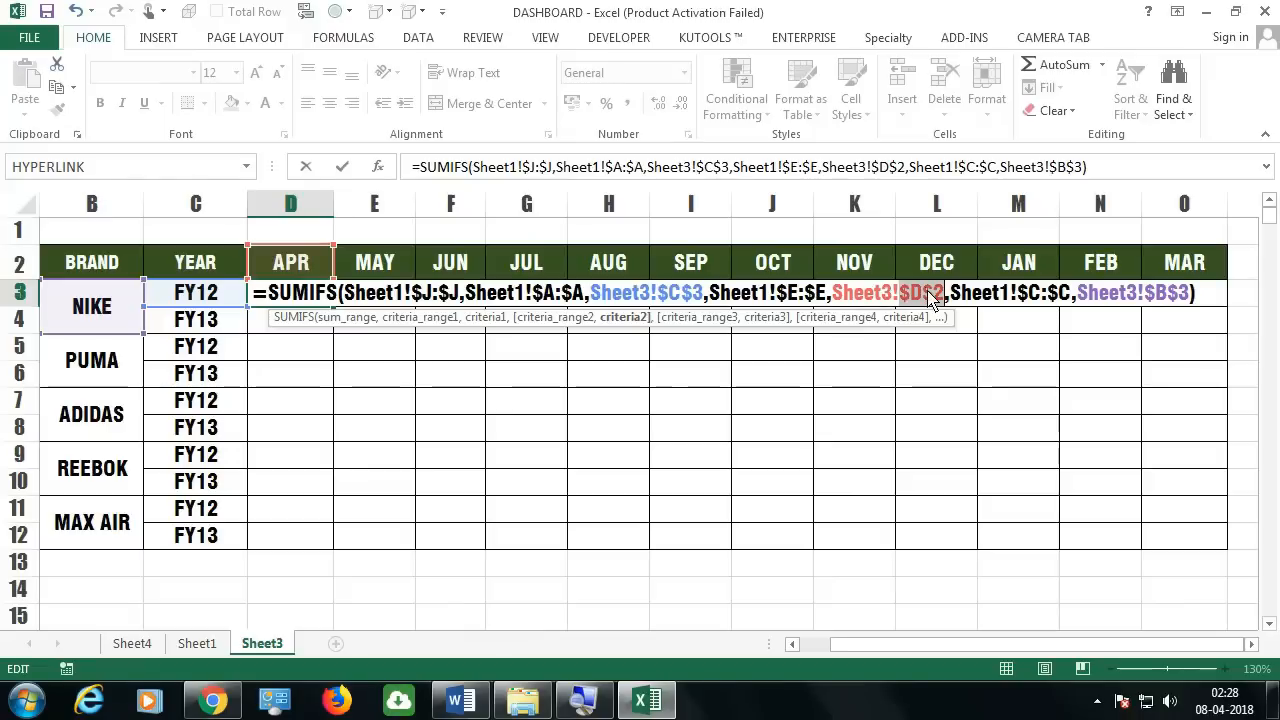
click(693, 293)
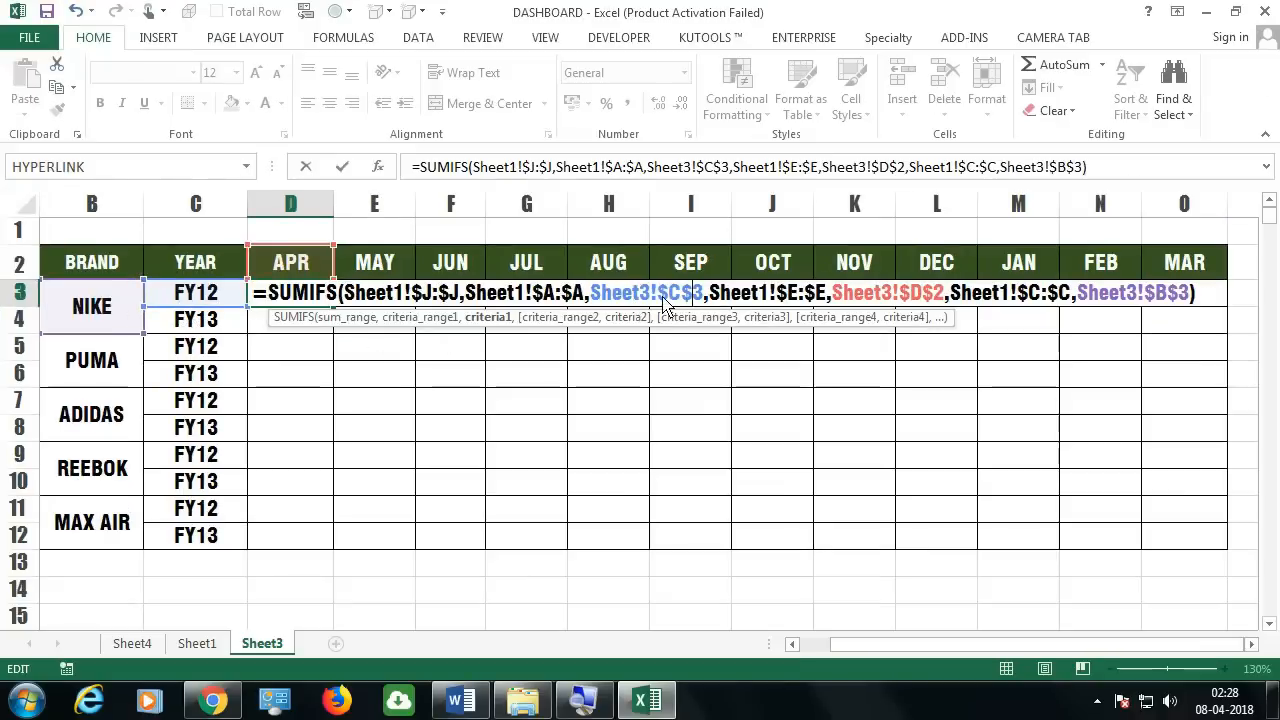
key(F4)
key(F4)
key(F4)
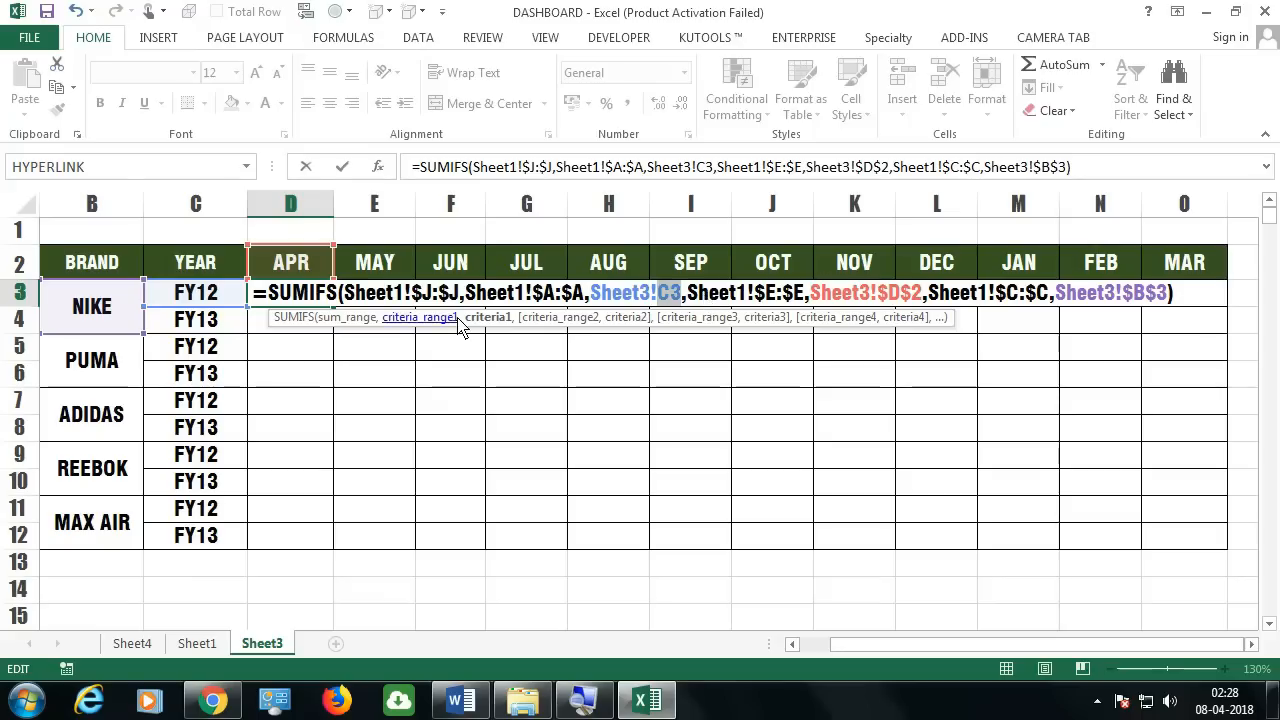
key(Return)
Copy the D3 formula down to the NIKE FY13 APR cell D4 and check the references in the copy
key(Up)
drag(333, 306, 337, 337)
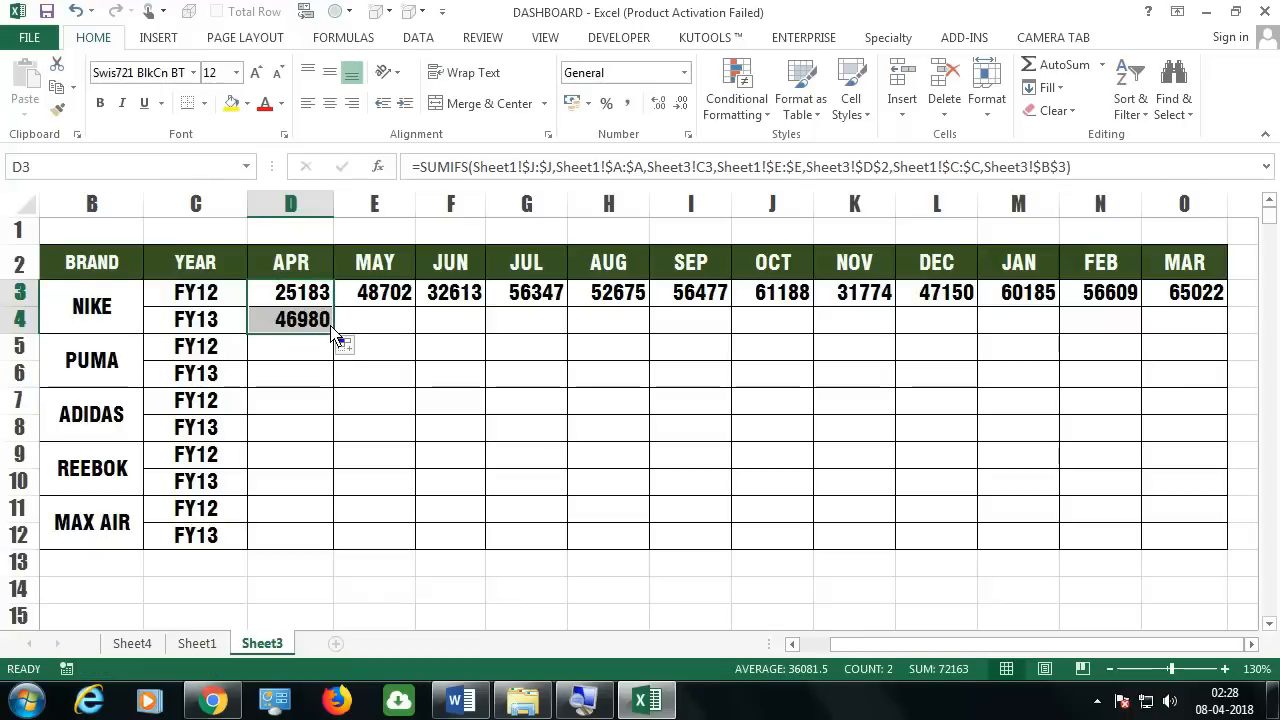
key(Down)
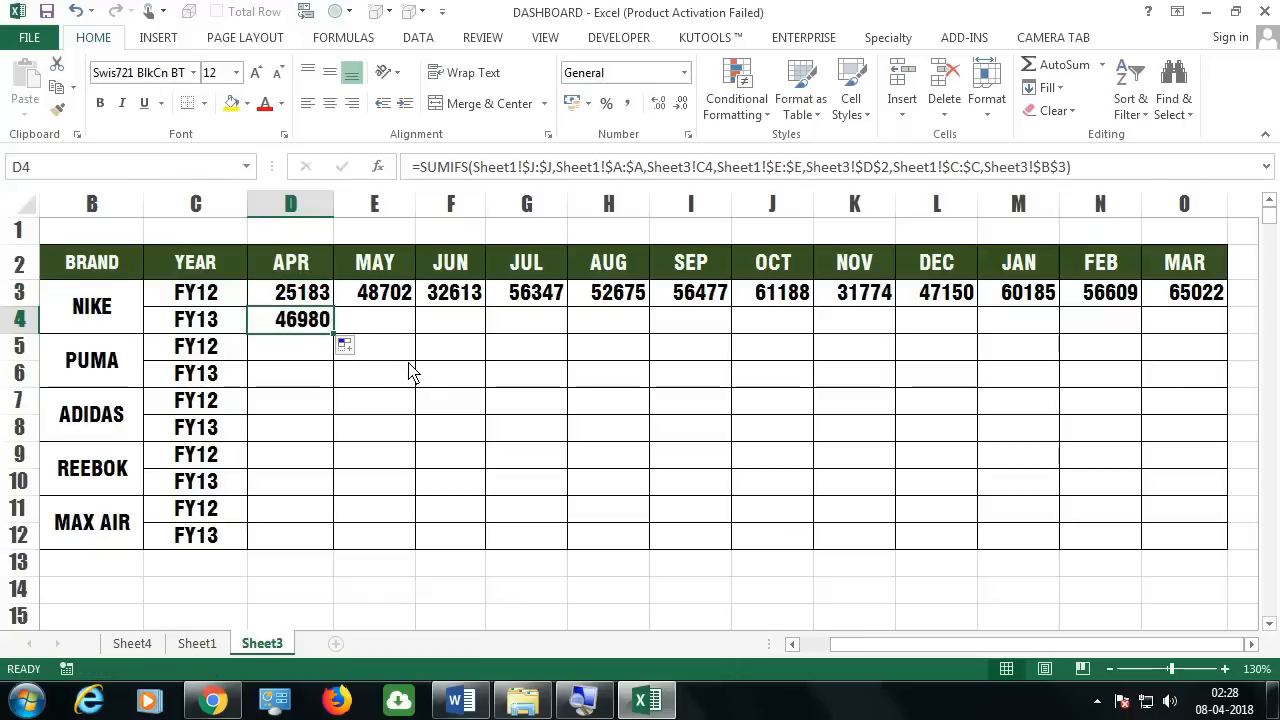
double_click(323, 332)
key(Return)
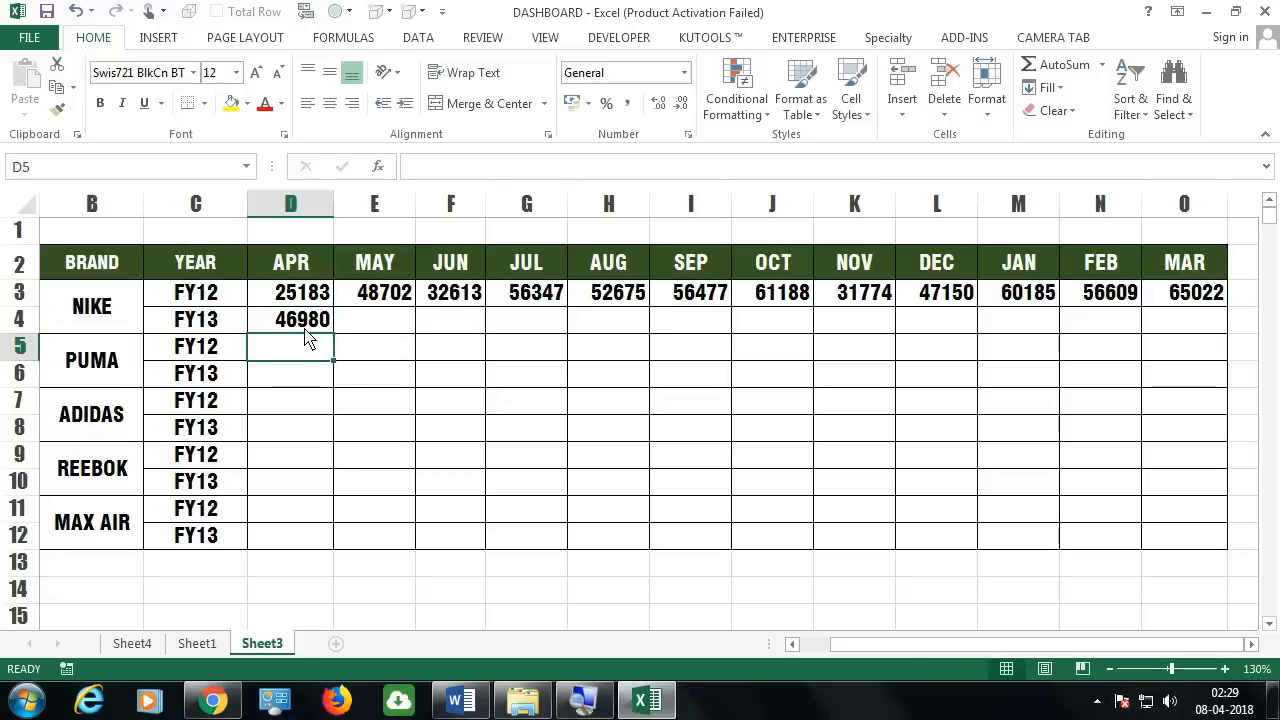
Copy the D4 formula down to the PUMA FY12 APR cell D5 and set its brand criterion to $B$5
click(305, 322)
drag(333, 333, 316, 358)
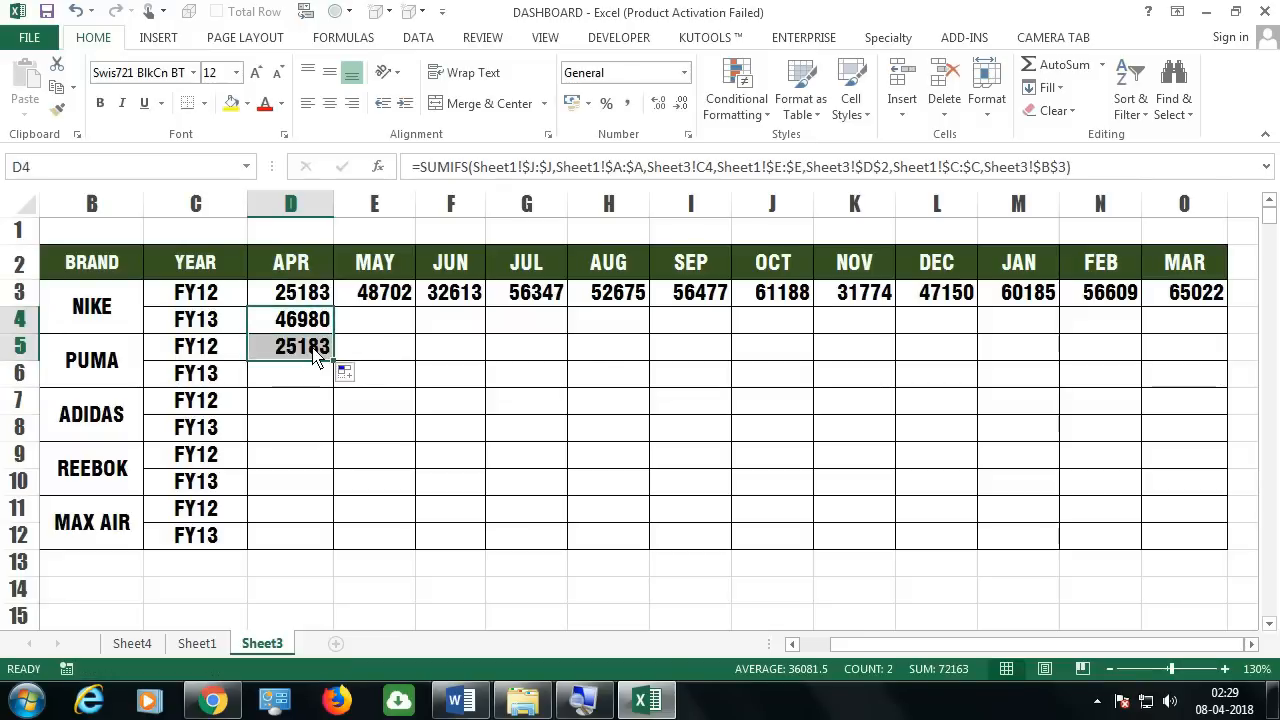
double_click(316, 358)
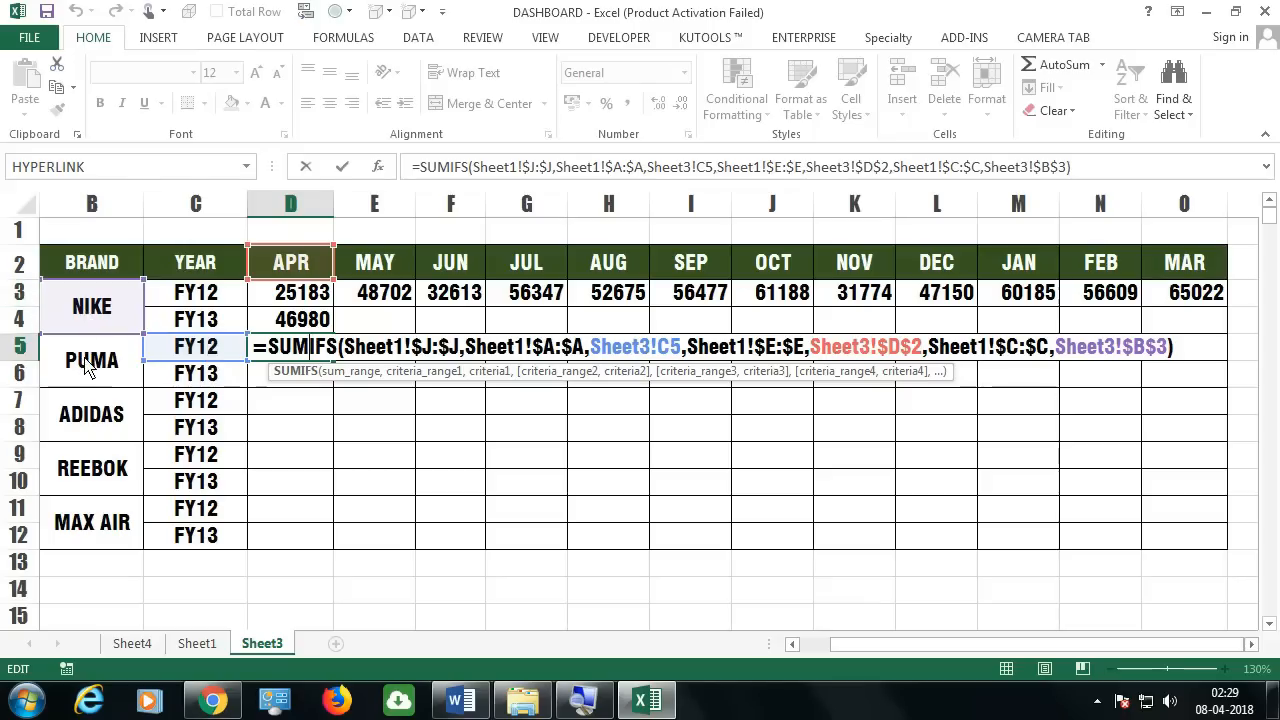
click(1165, 348)
key(BackSpace)
text(5)
key(Return)
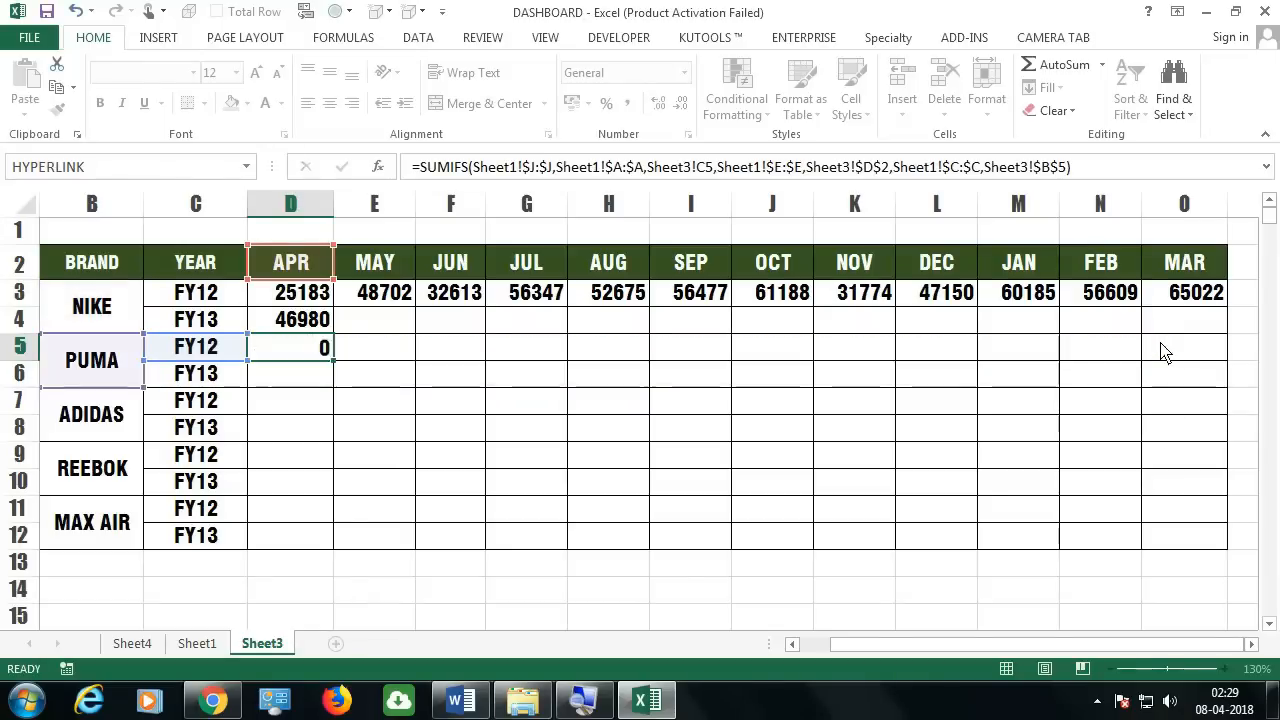
double_click(316, 346)
key(Escape)
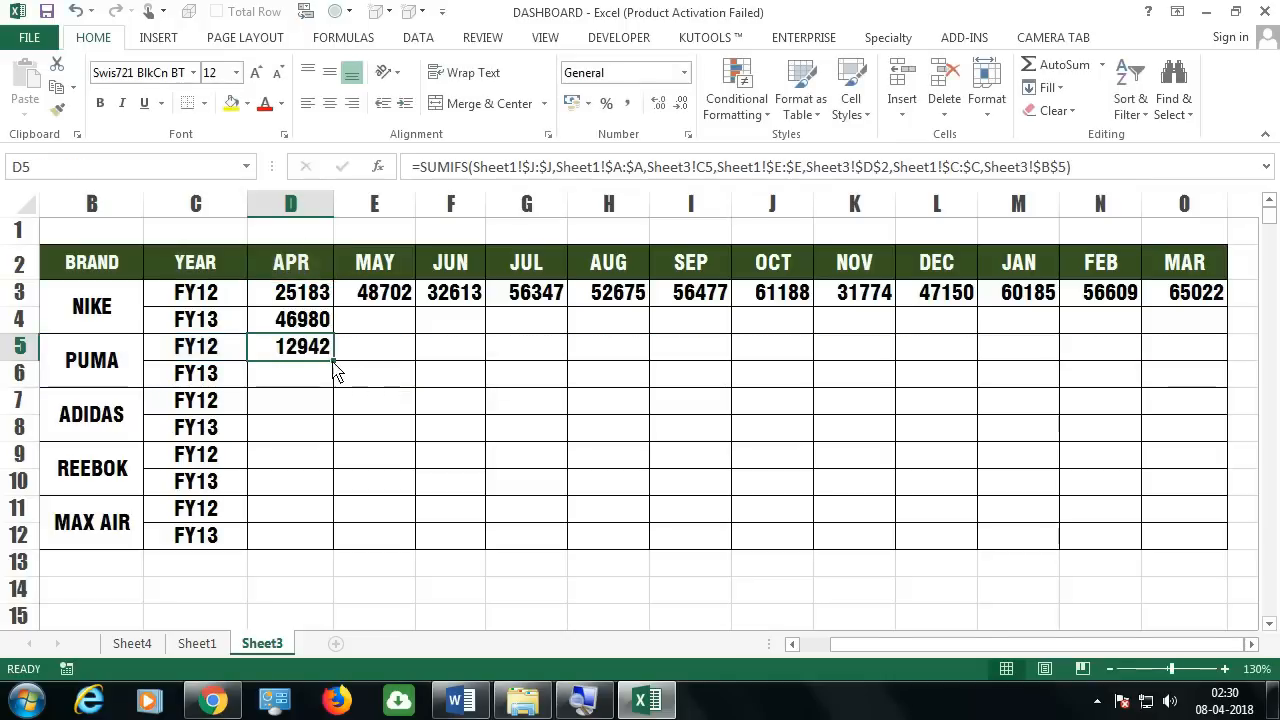
Copy the D5 formula down to the PUMA FY13 APR cell D6 and check its references
mouse_move(333, 360)
mouse_down()
mouse_move(330, 407)
mouse_move(330, 380)
mouse_up()
double_click(316, 373)
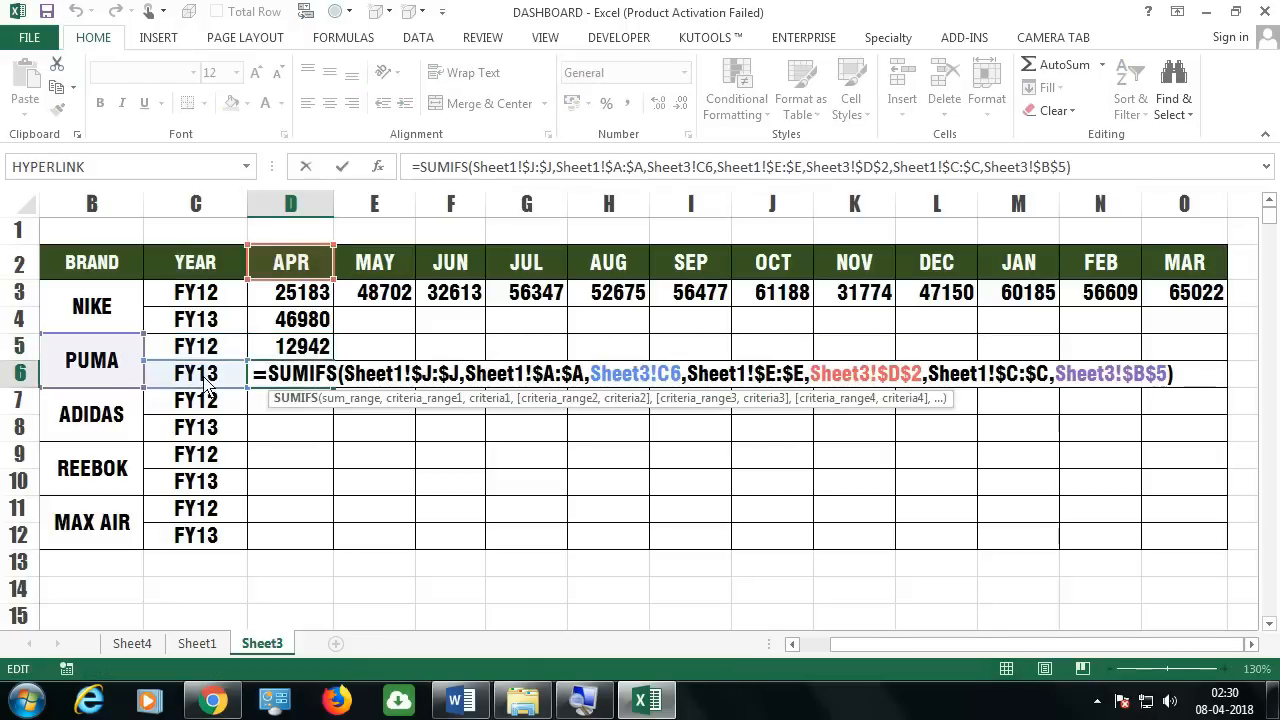
key(Escape)
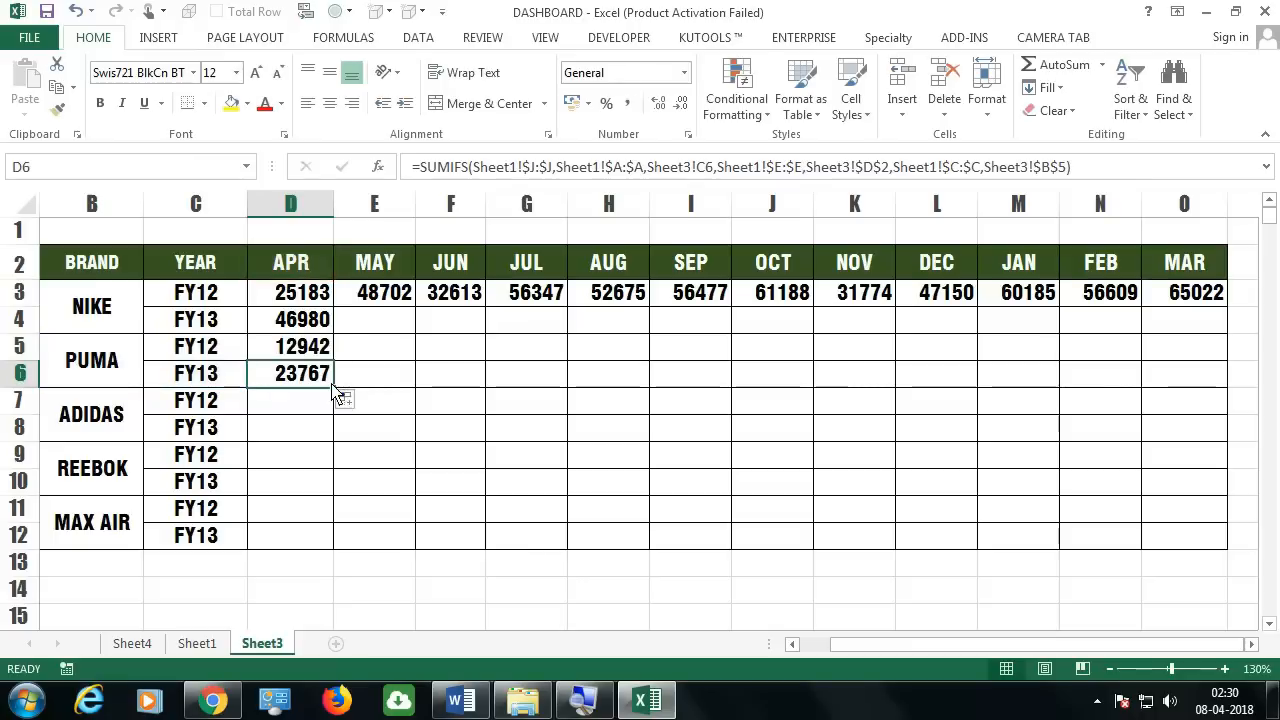
Copy the D6 formula down to the ADIDAS FY12 APR cell D7 and set its brand criterion to $B$7
mouse_move(333, 397)
mouse_down()
mouse_move(331, 429)
mouse_move(313, 410)
mouse_up()
click(313, 410)
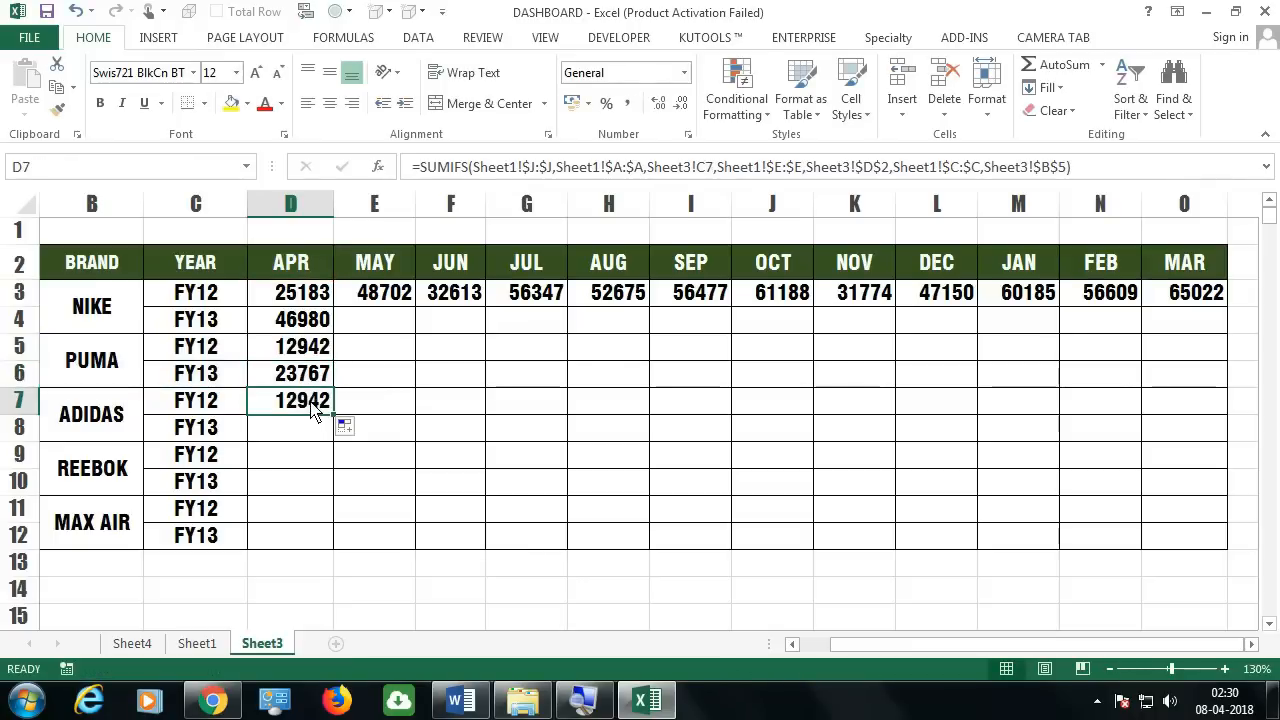
double_click(313, 410)
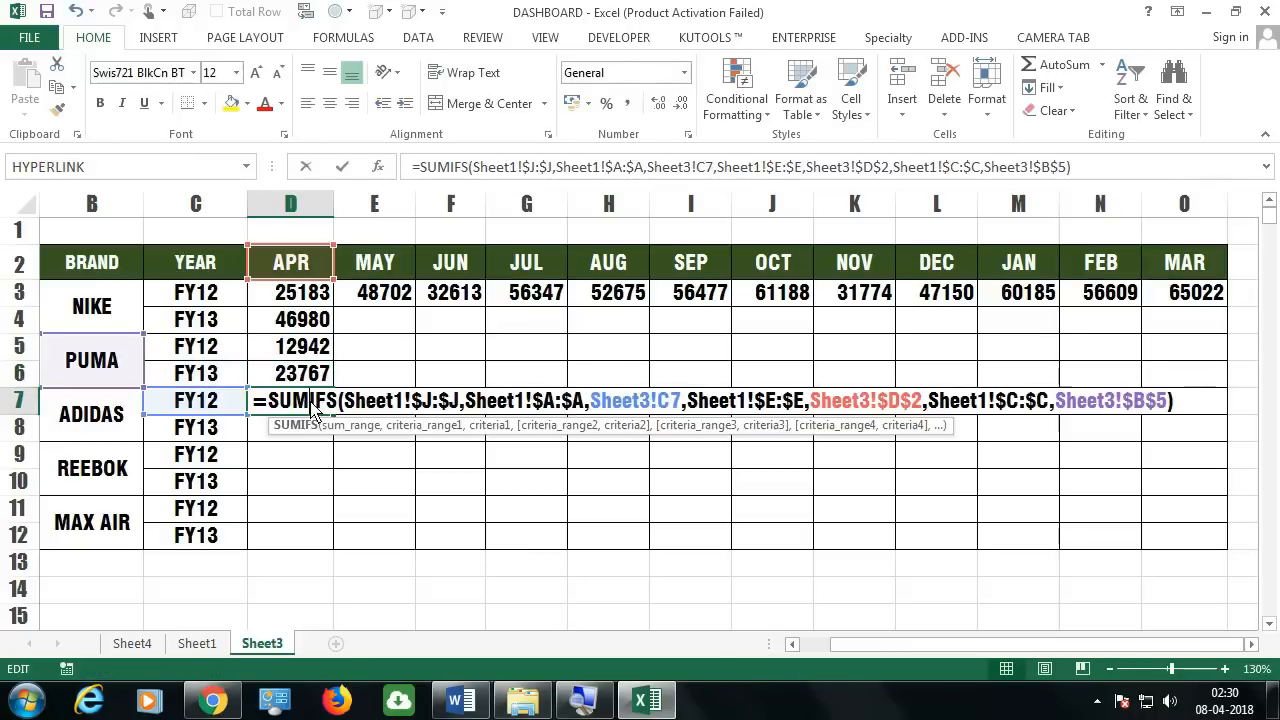
click(100, 425)
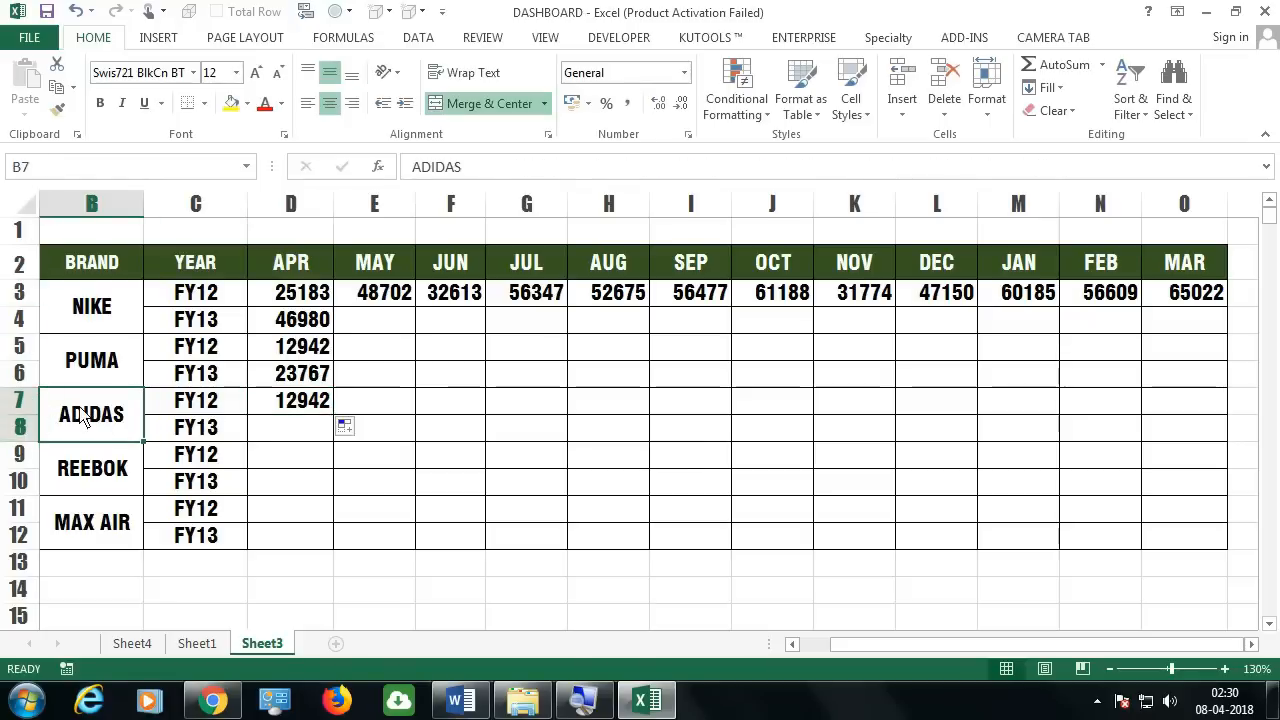
click(293, 411)
double_click(303, 411)
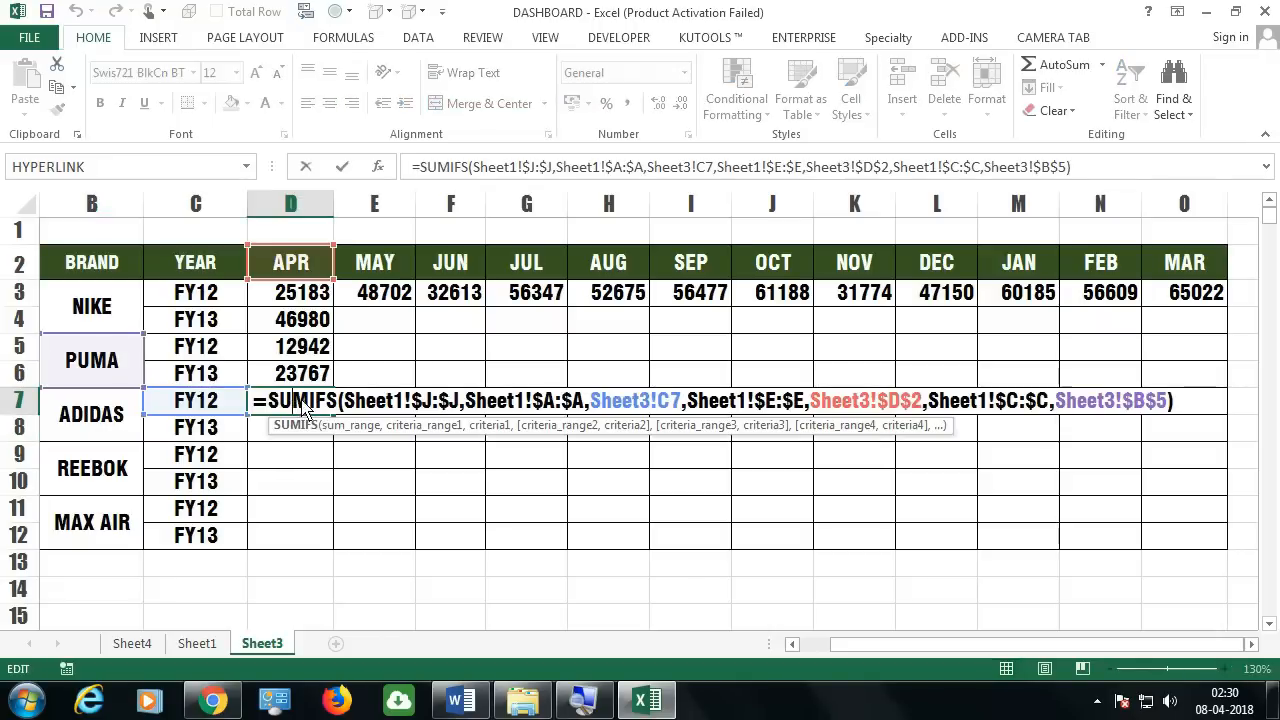
click(1162, 402)
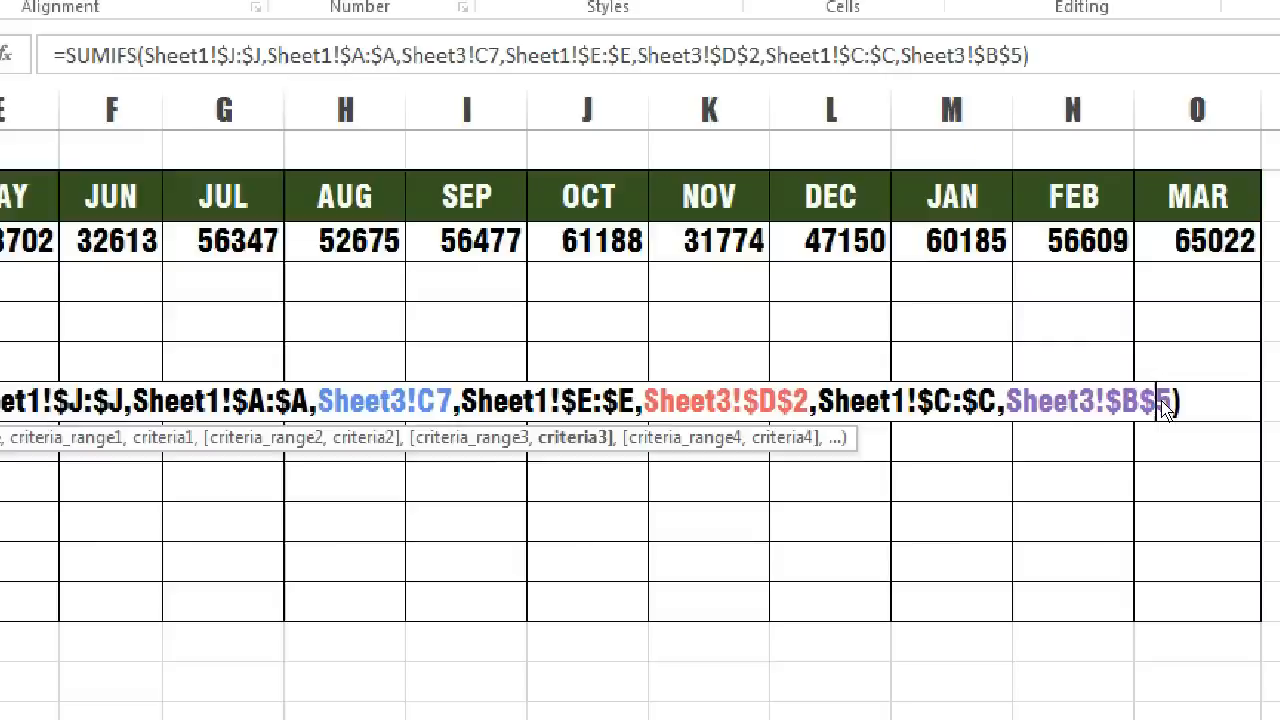
key(BackSpace)
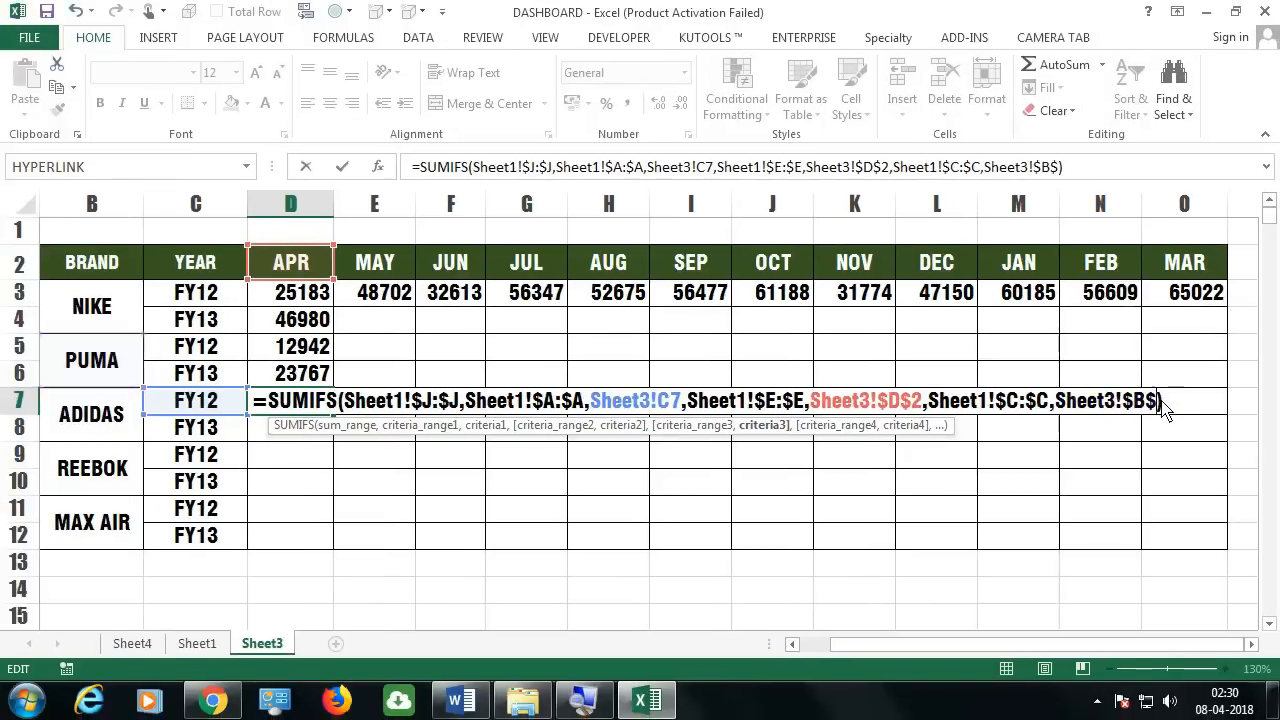
text(7)
key(Return)
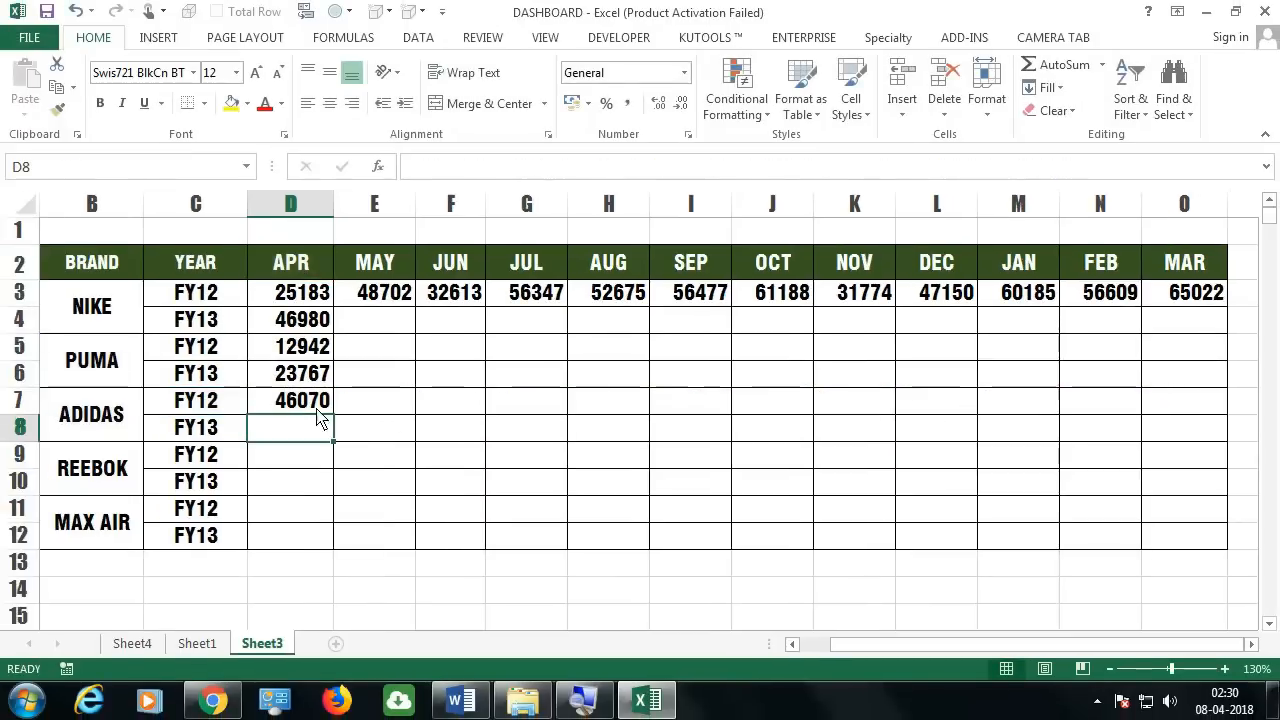
Copy the D7 formula down to D8 and D9, and set the brand criterion in the REEBOK FY12 cell D9 to $B$9
key(Up)
key(Up)
key(Down)
drag(333, 414, 320, 468)
click(320, 443)
double_click(318, 465)
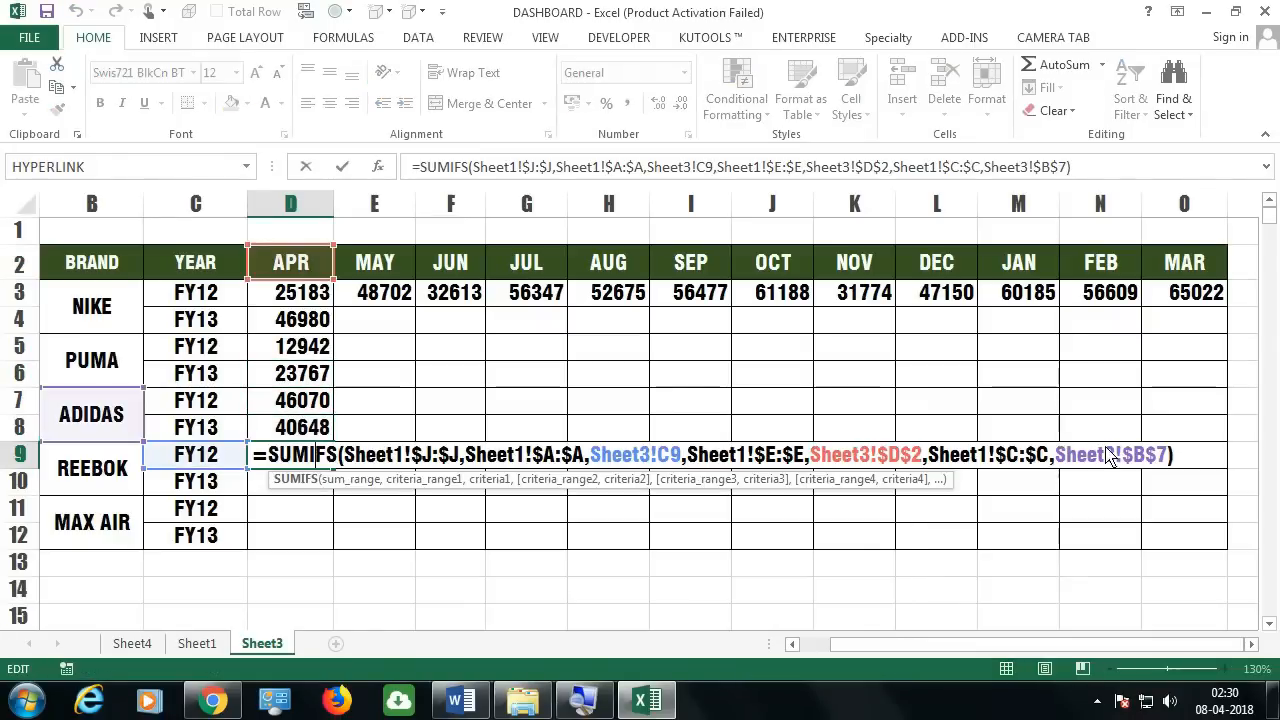
click(1166, 457)
key(BackSpace)
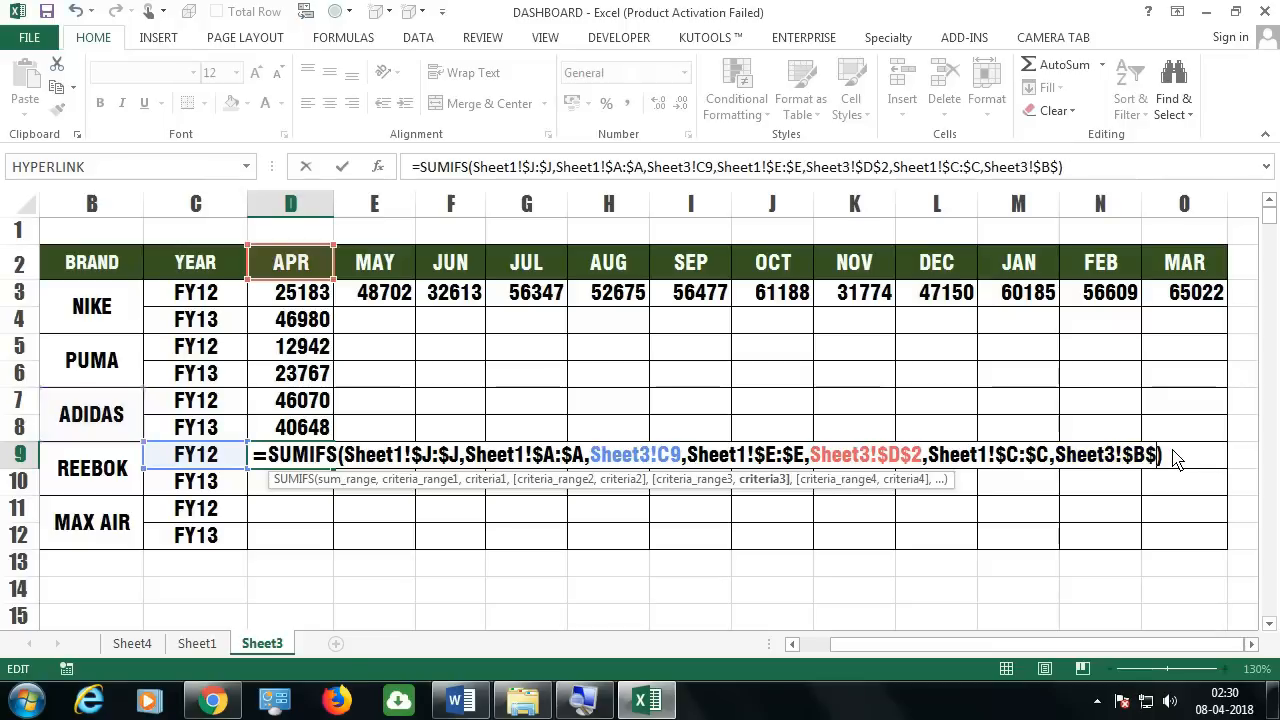
text(9)
key(Return)
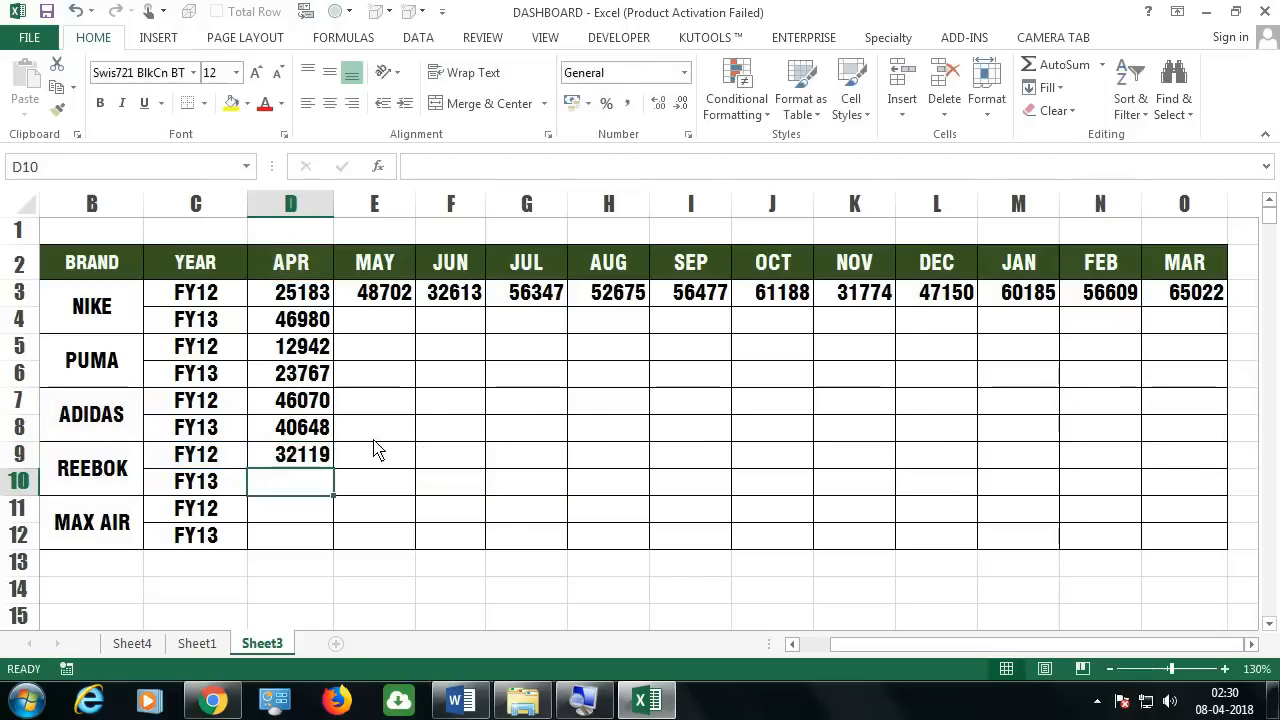
Copy the D9 formula down to D10 and D11, and set the brand criterion in the MAX AIR FY12 cell D11 to $B$11
click(326, 458)
drag(334, 469, 336, 530)
click(313, 489)
click(330, 518)
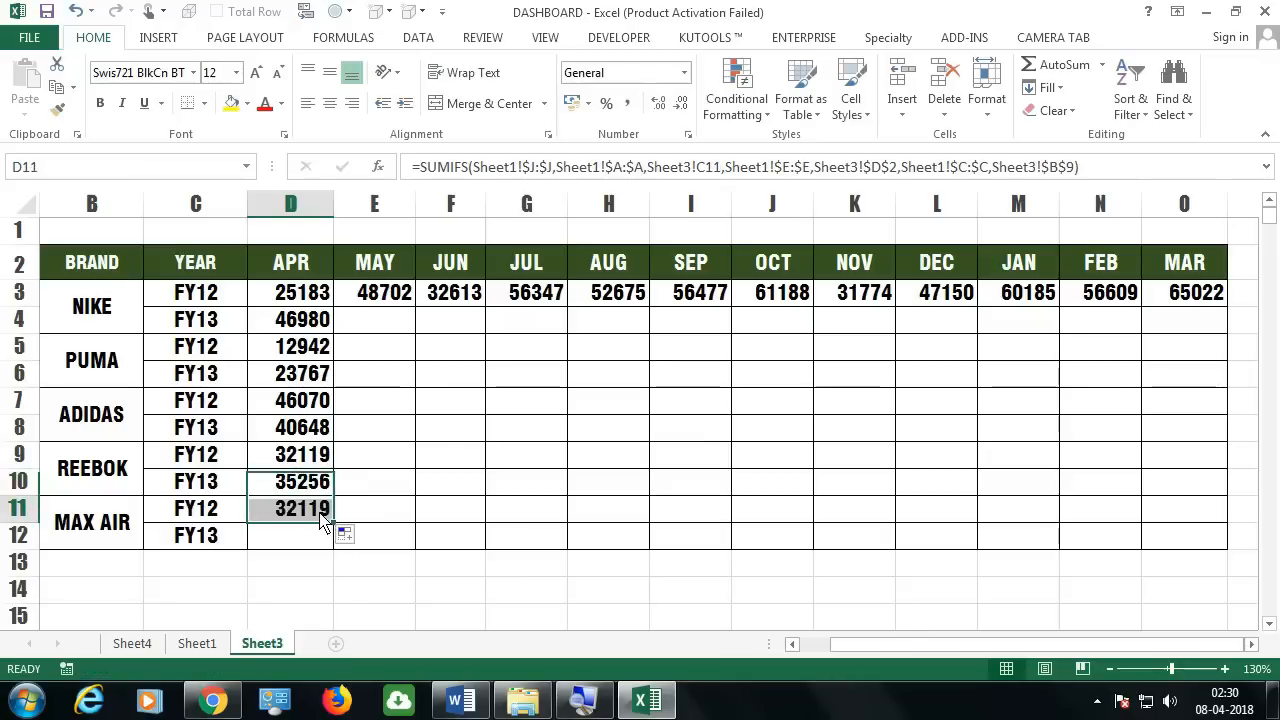
double_click(328, 515)
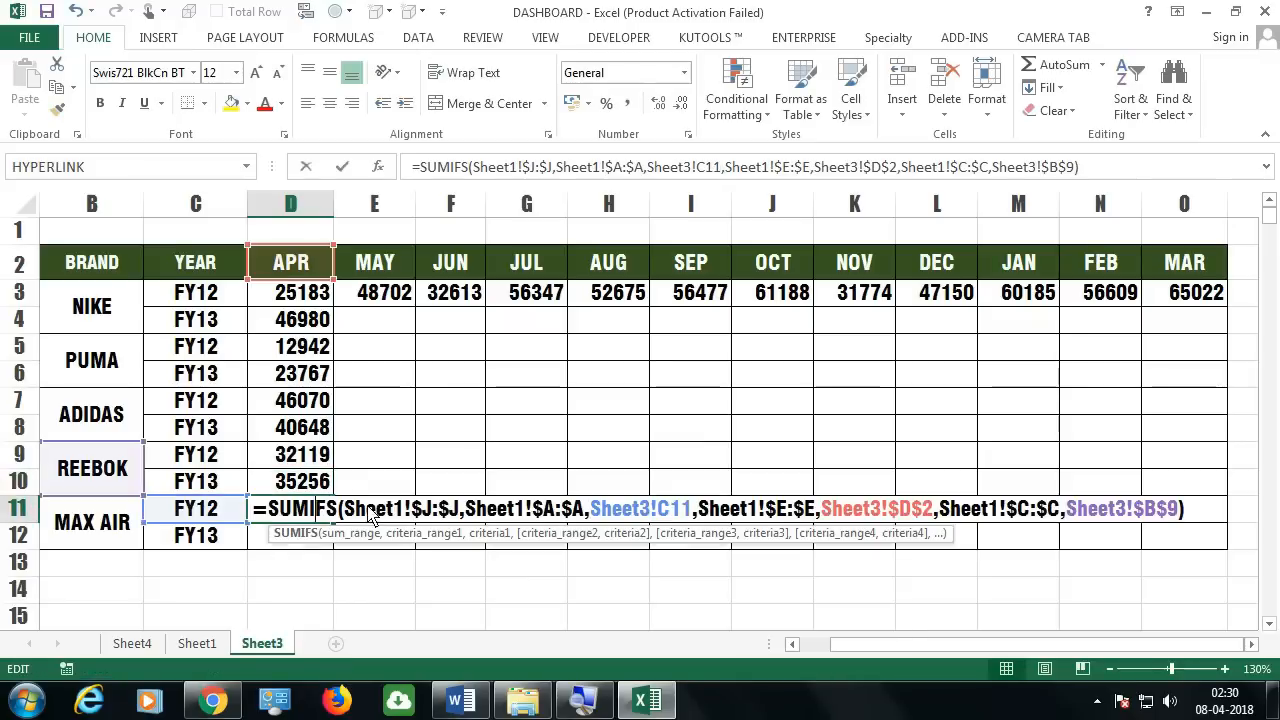
click(1180, 512)
key(BackSpace)
text(11)
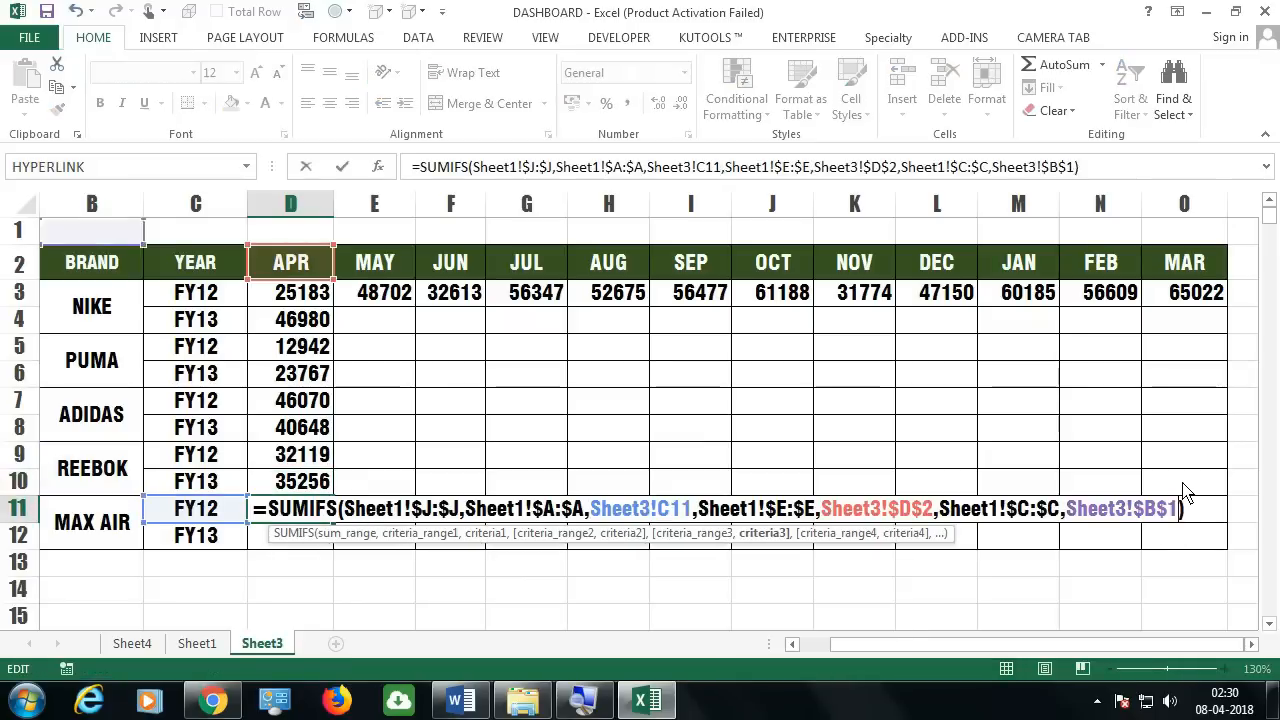
key(Return)
Copy the D11 formula down to the MAX AIR FY13 APR cell D12 and check its references
click(328, 522)
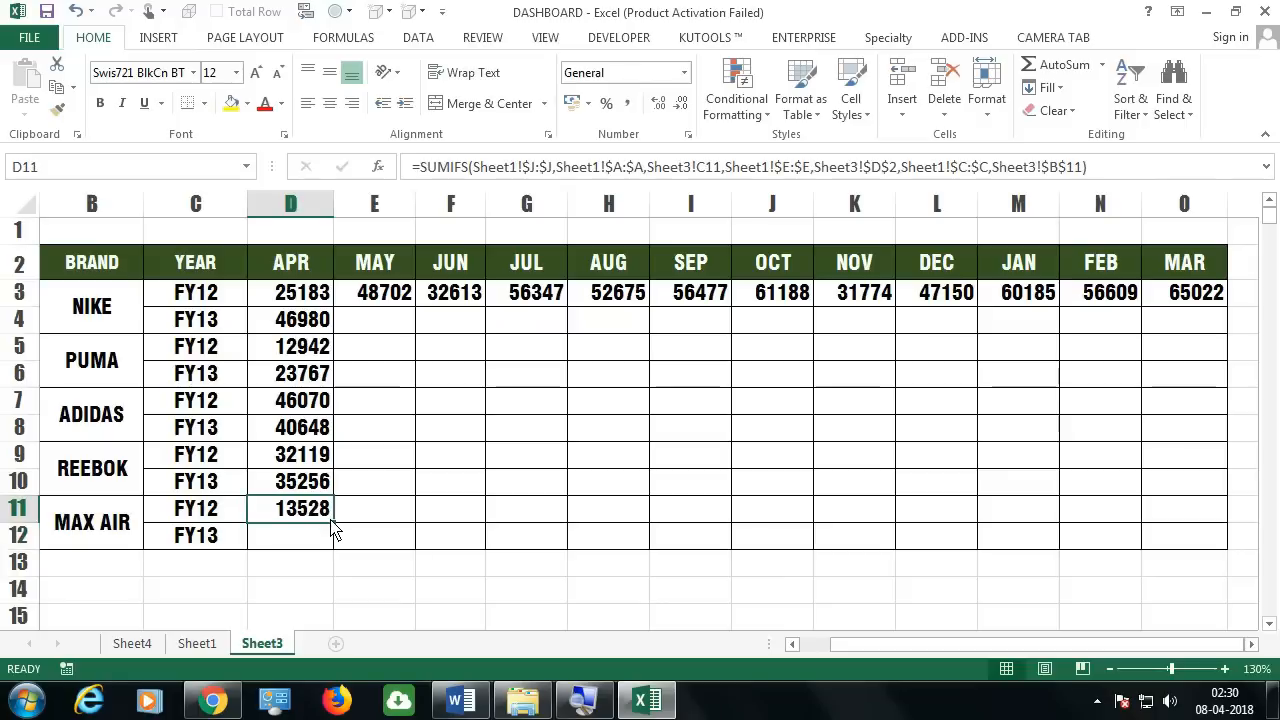
drag(333, 522, 335, 558)
double_click(318, 540)
key(Escape)
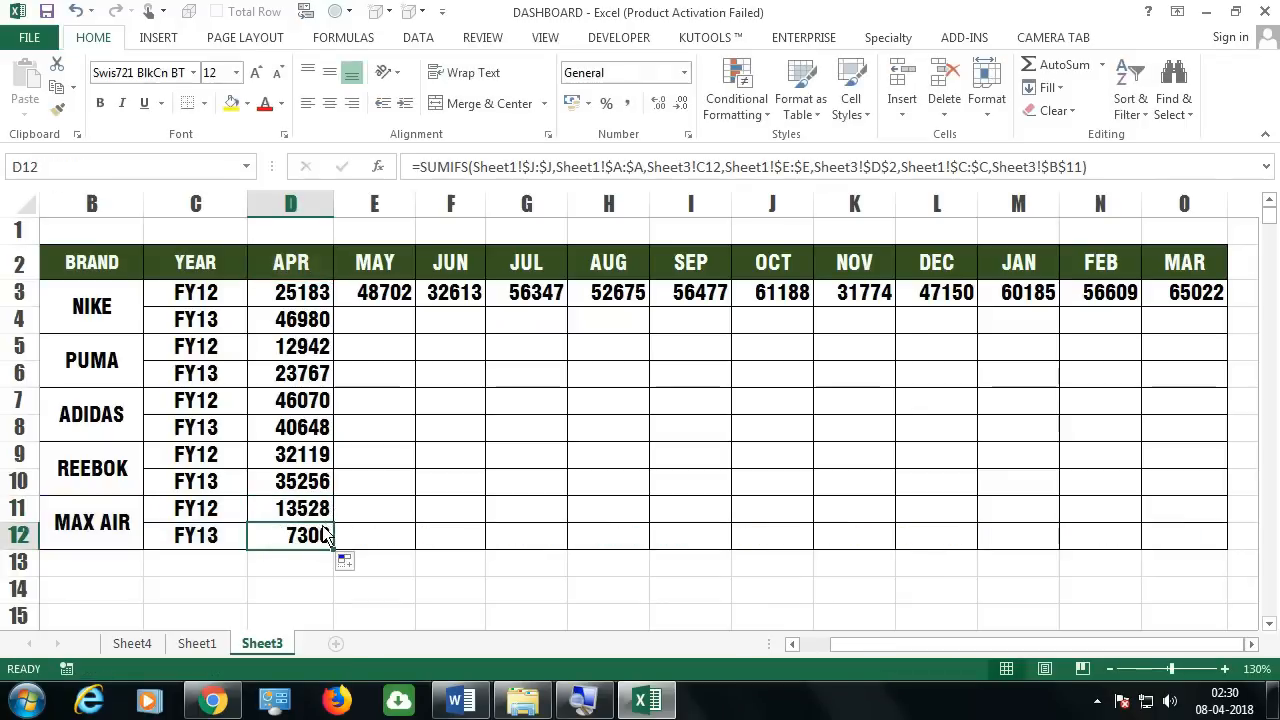
double_click(320, 543)
key(Escape)
In the NIKE FY13 formula in D4, make the month criterion D2 relative and the year criterion $C$4 absolute
click(320, 322)
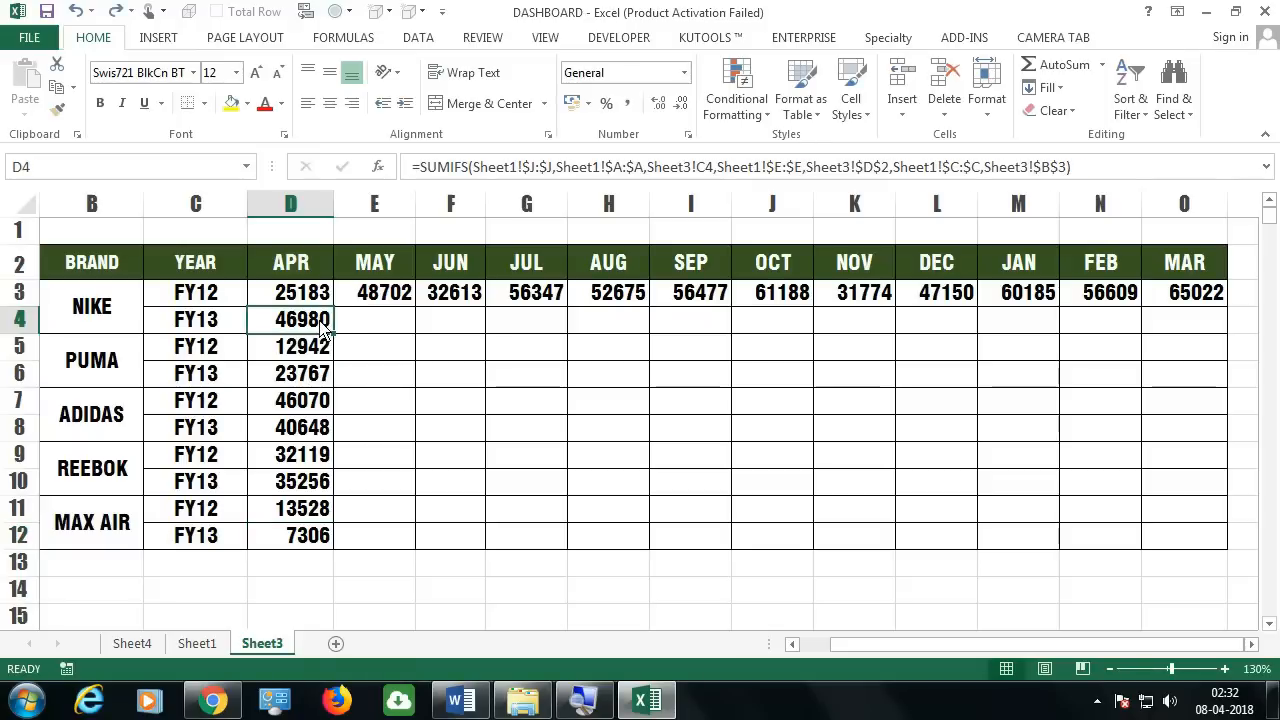
double_click(322, 330)
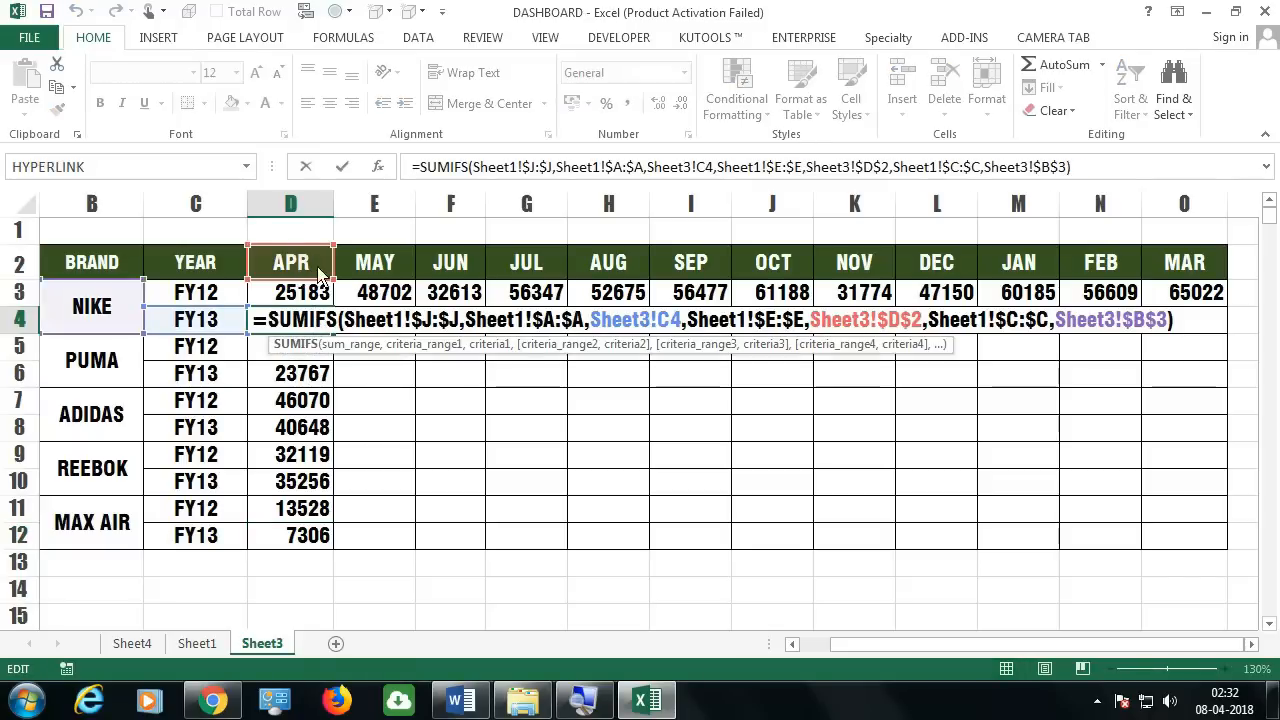
click(905, 326)
key(F4)
key(F4)
key(F4)
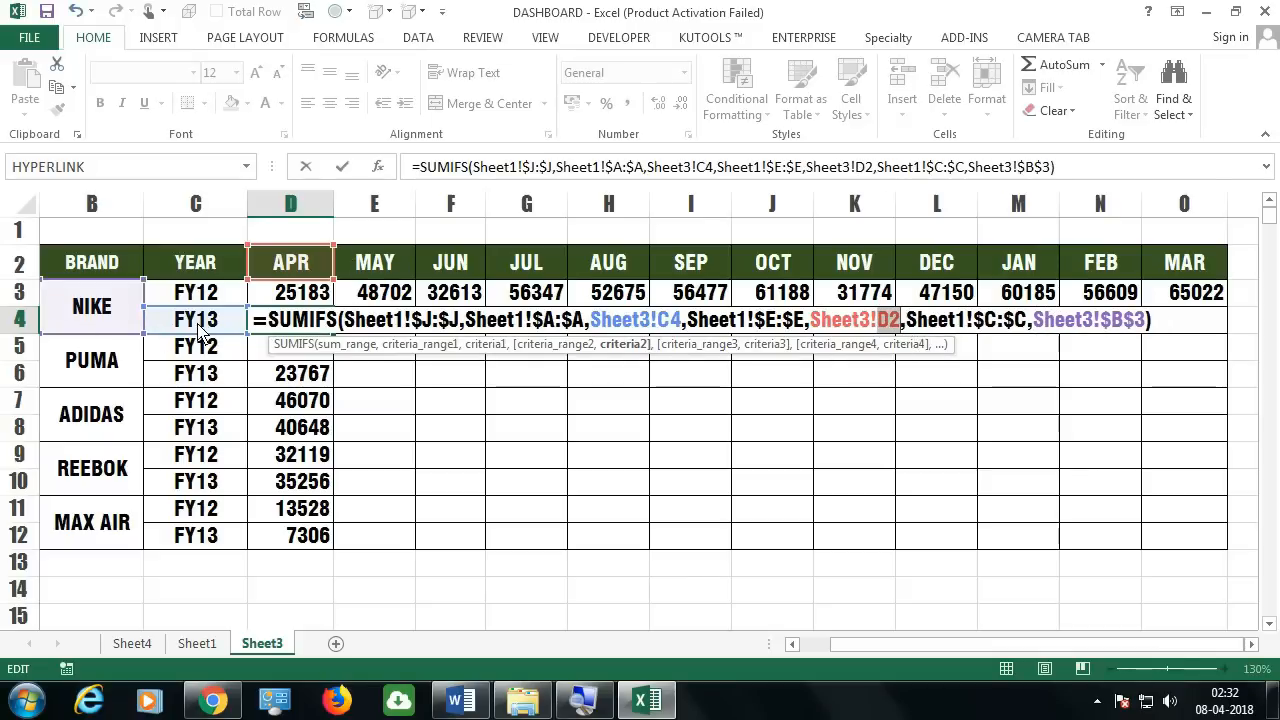
click(672, 330)
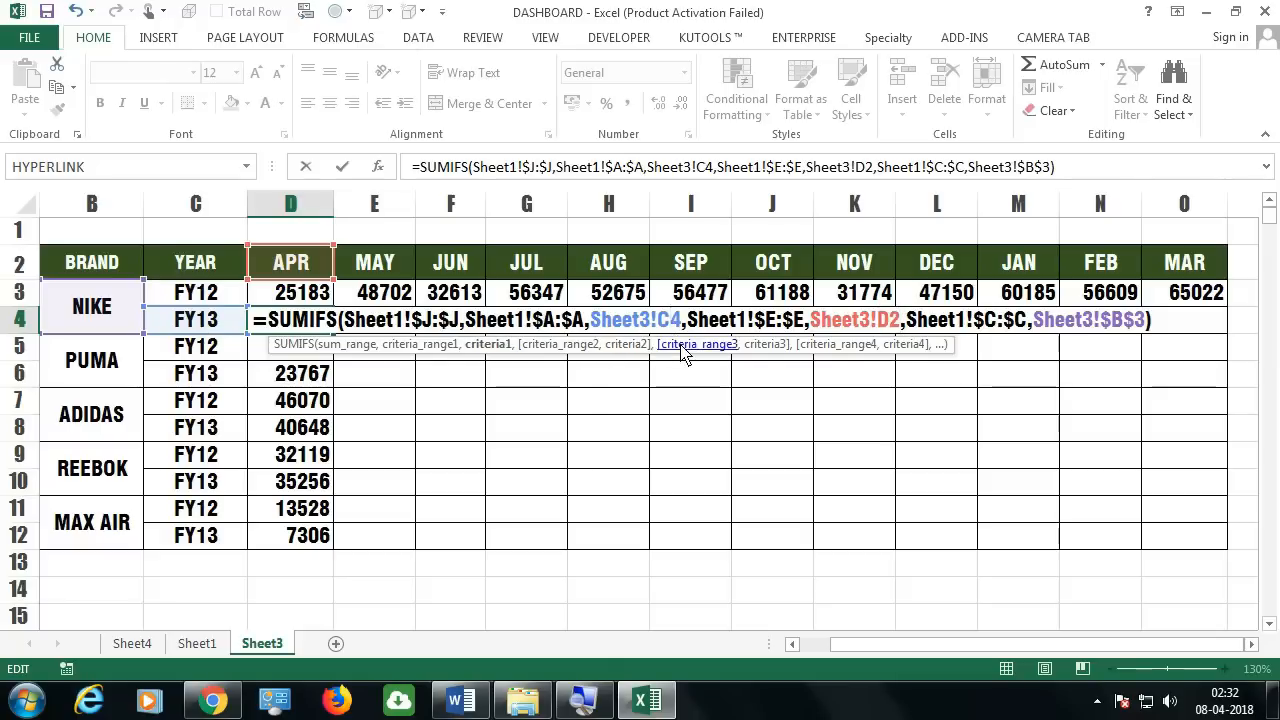
key(F4)
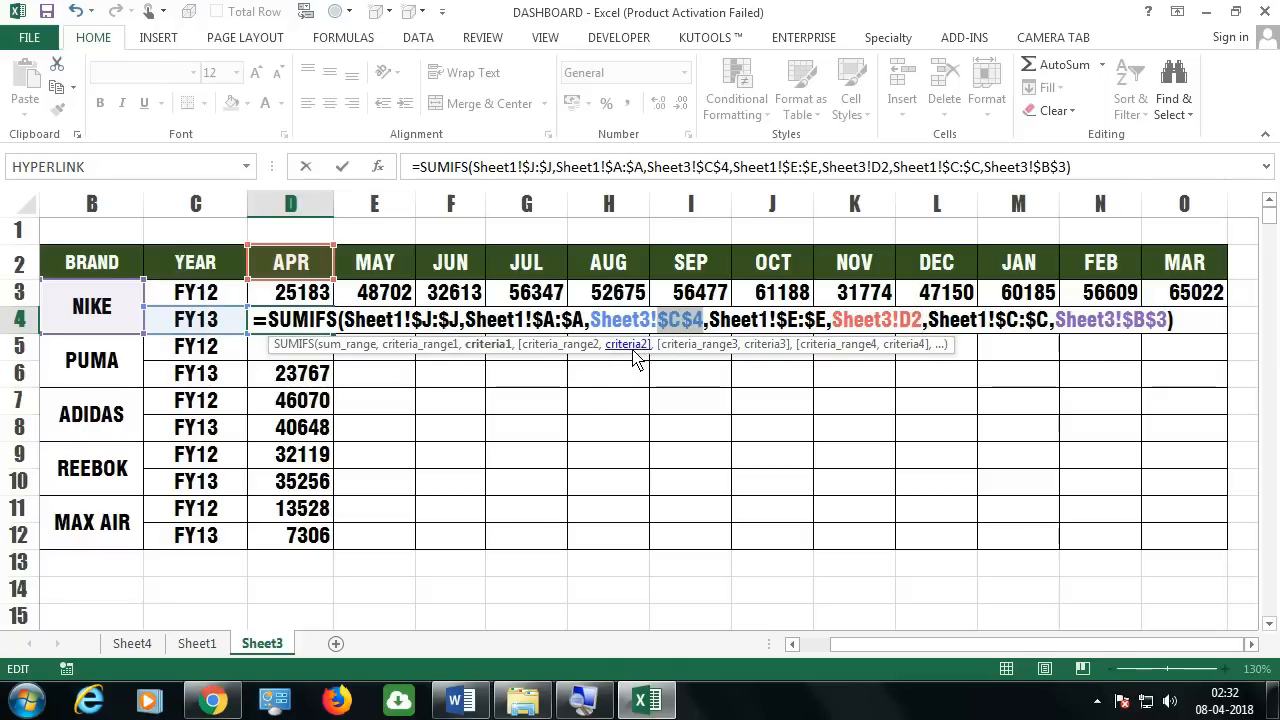
key(Return)
Copy the D4 formula across the NIKE FY13 row through MAR and check the JAN to MAR cells
click(322, 320)
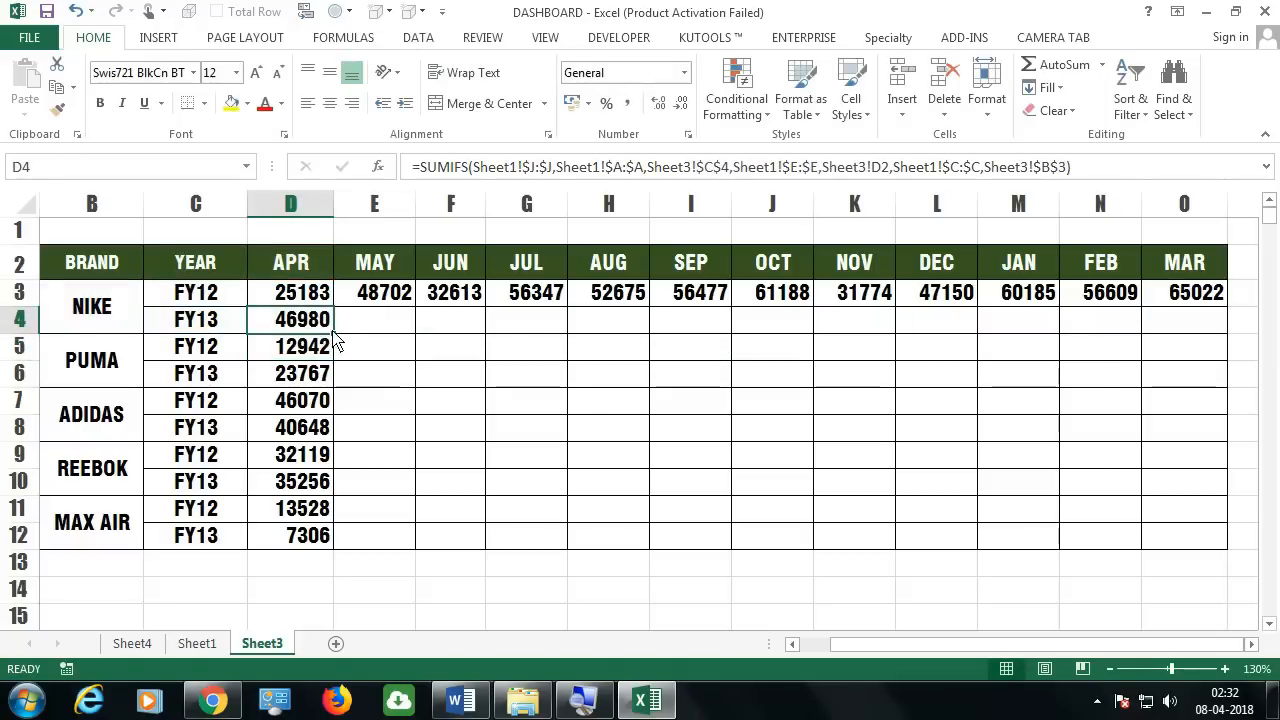
drag(334, 334, 1208, 350)
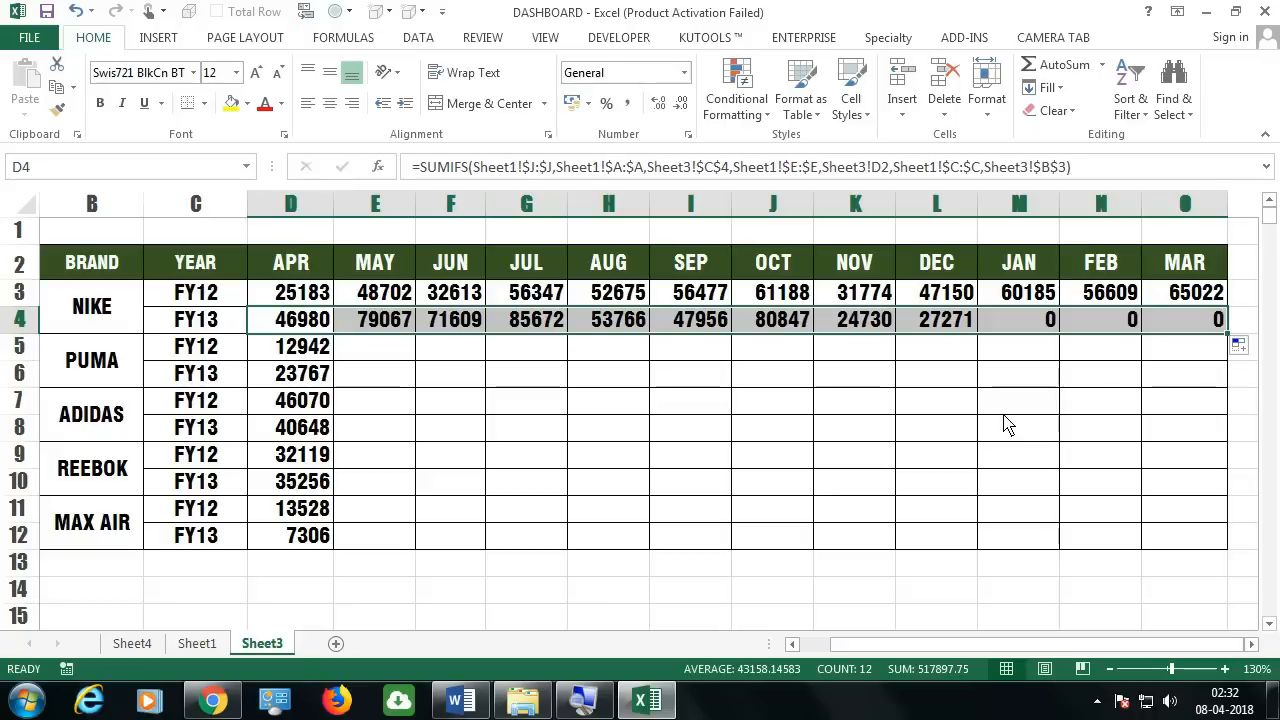
mouse_move(1040, 325)
mouse_down()
mouse_move(1020, 330)
mouse_move(1200, 334)
mouse_up()
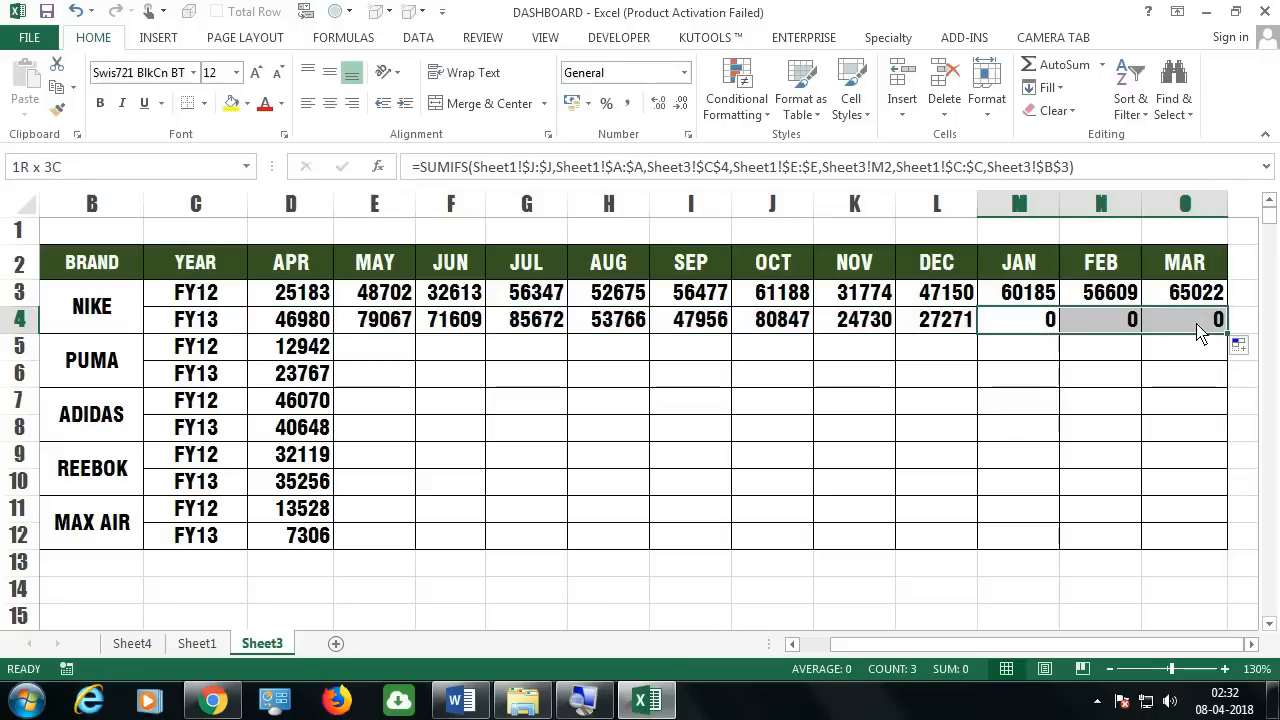
In D5, make the year criterion $C$5 absolute and the month criterion D2 relative, and copy the formula across the PUMA FY12 row through MAR
double_click(300, 352)
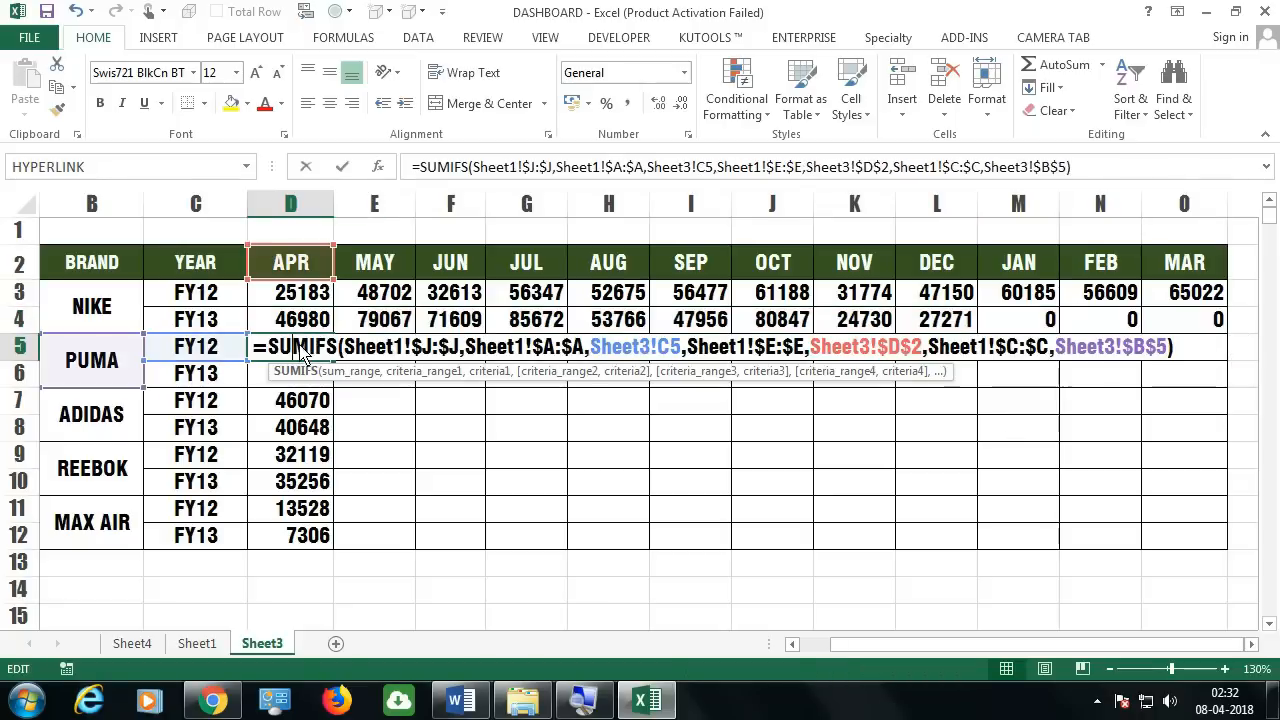
click(669, 350)
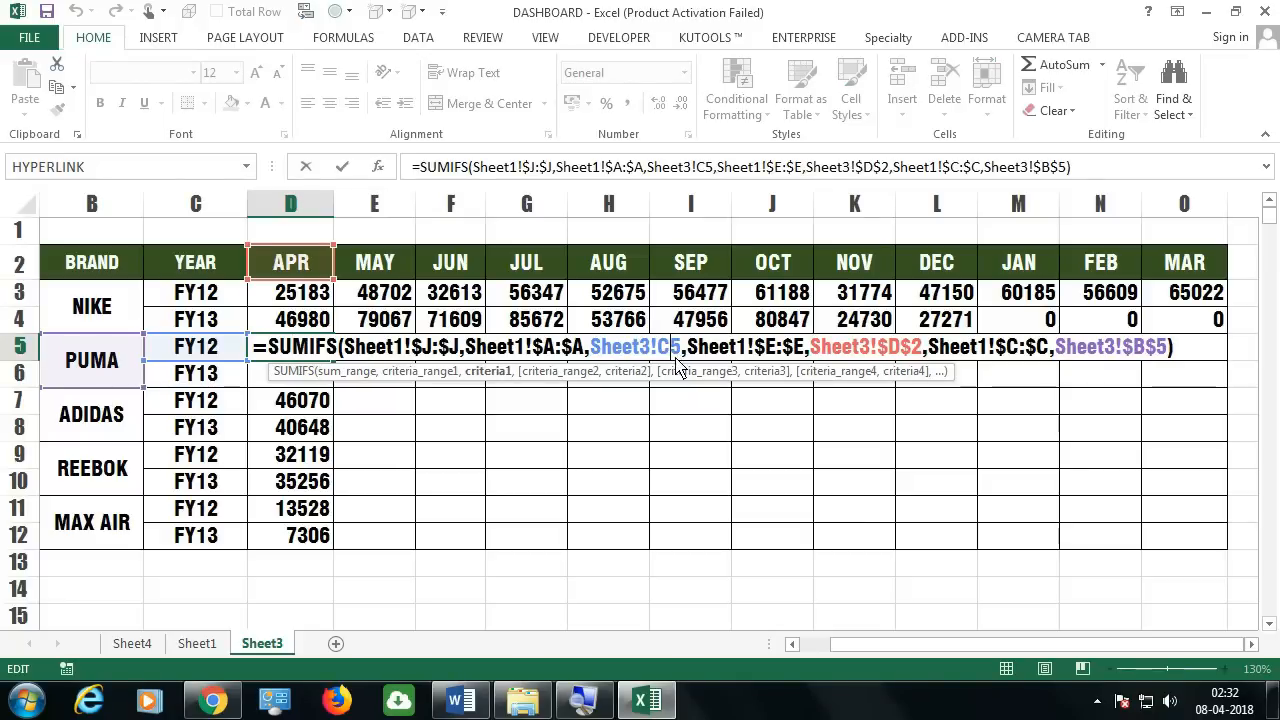
key(F4)
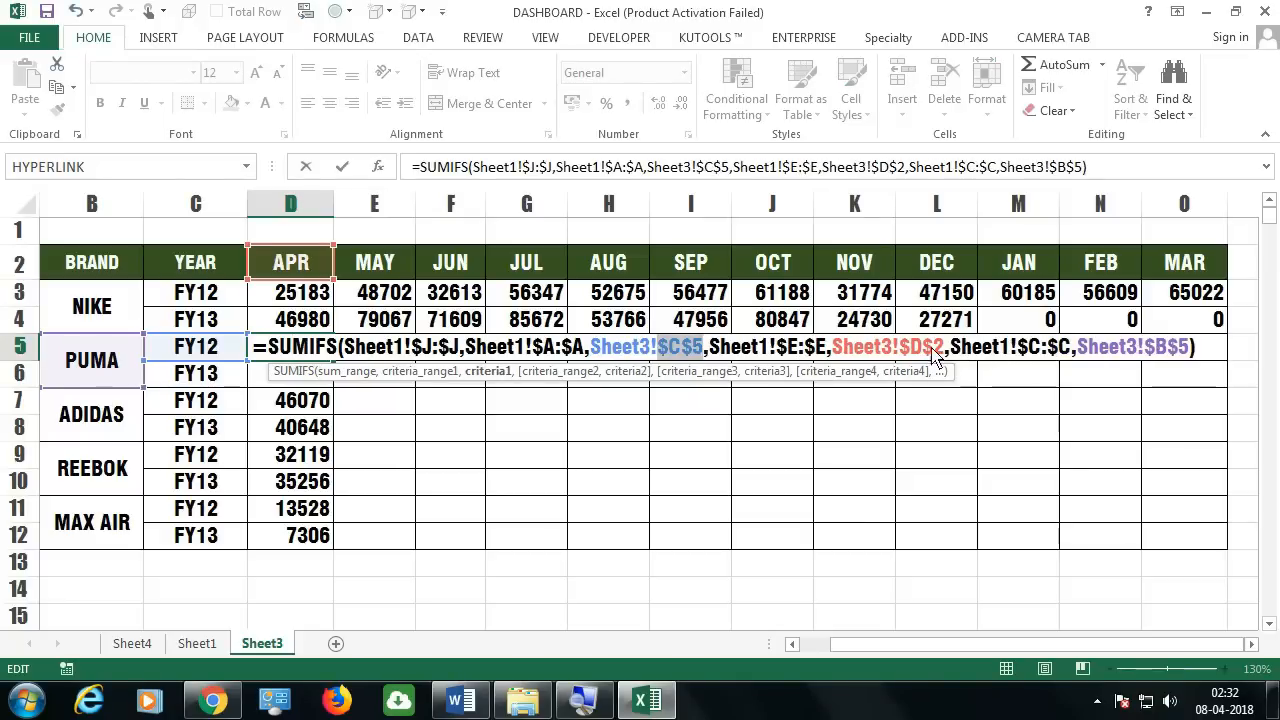
click(922, 350)
key(F4)
key(F4)
key(F4)
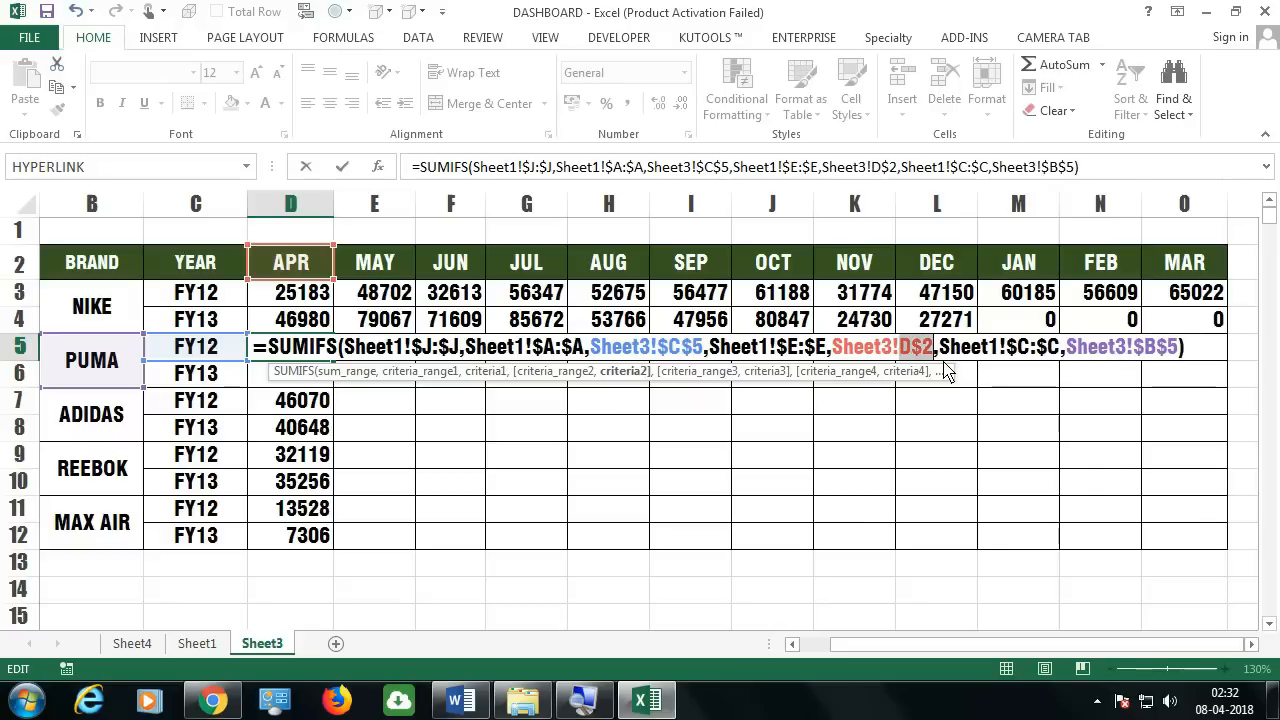
key(ctrl+Return)
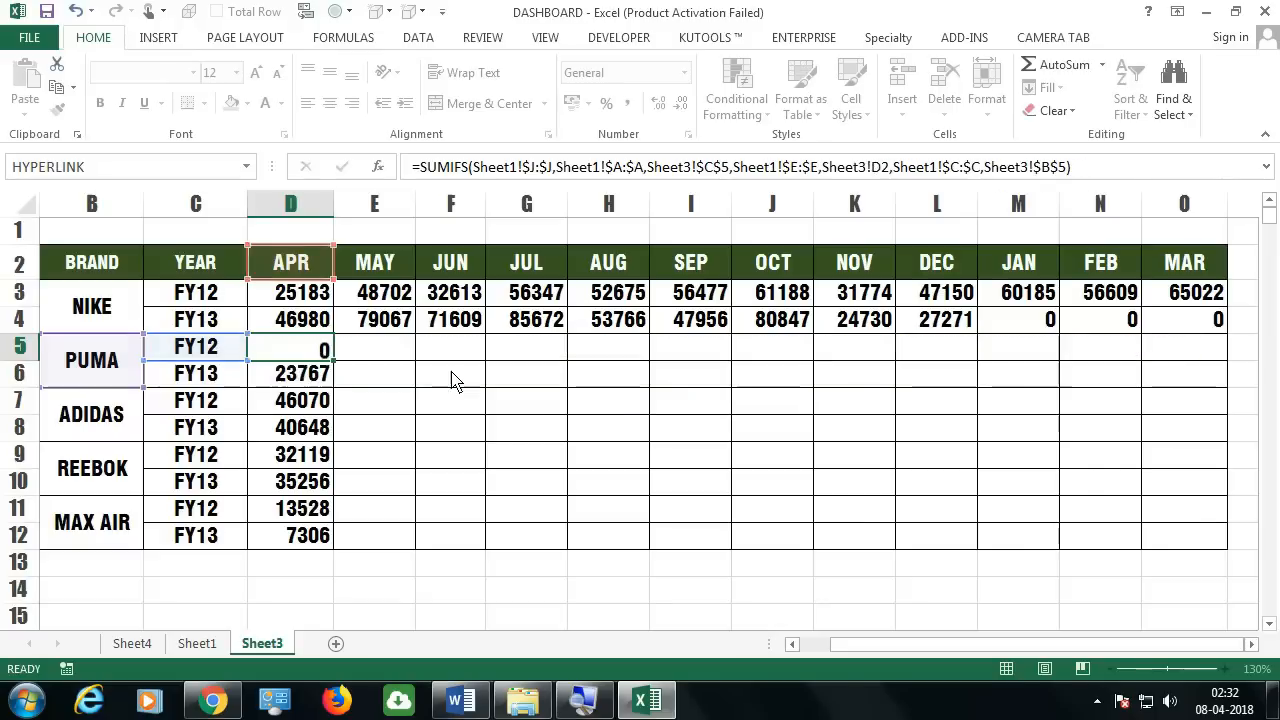
drag(334, 360, 1229, 366)
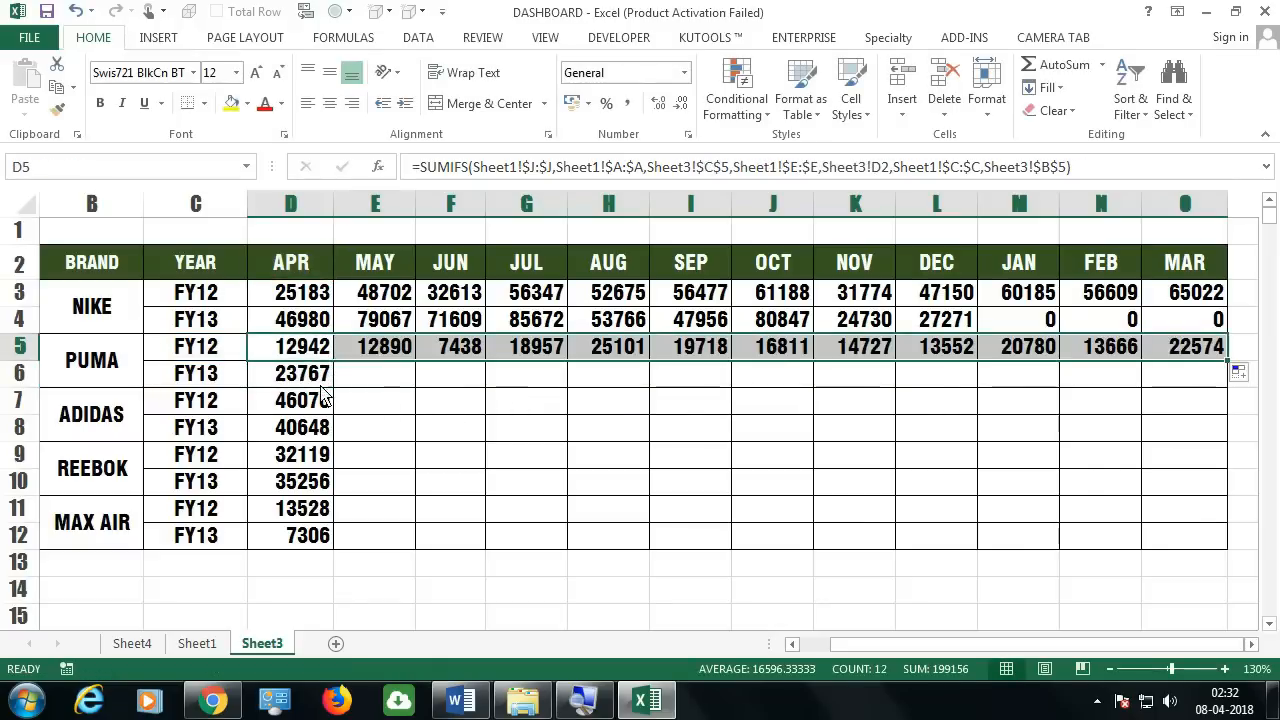
In D6, set the year criterion to $C$6 and the month criterion to D2, and copy the formula across the PUMA FY13 row through MAR
double_click(290, 378)
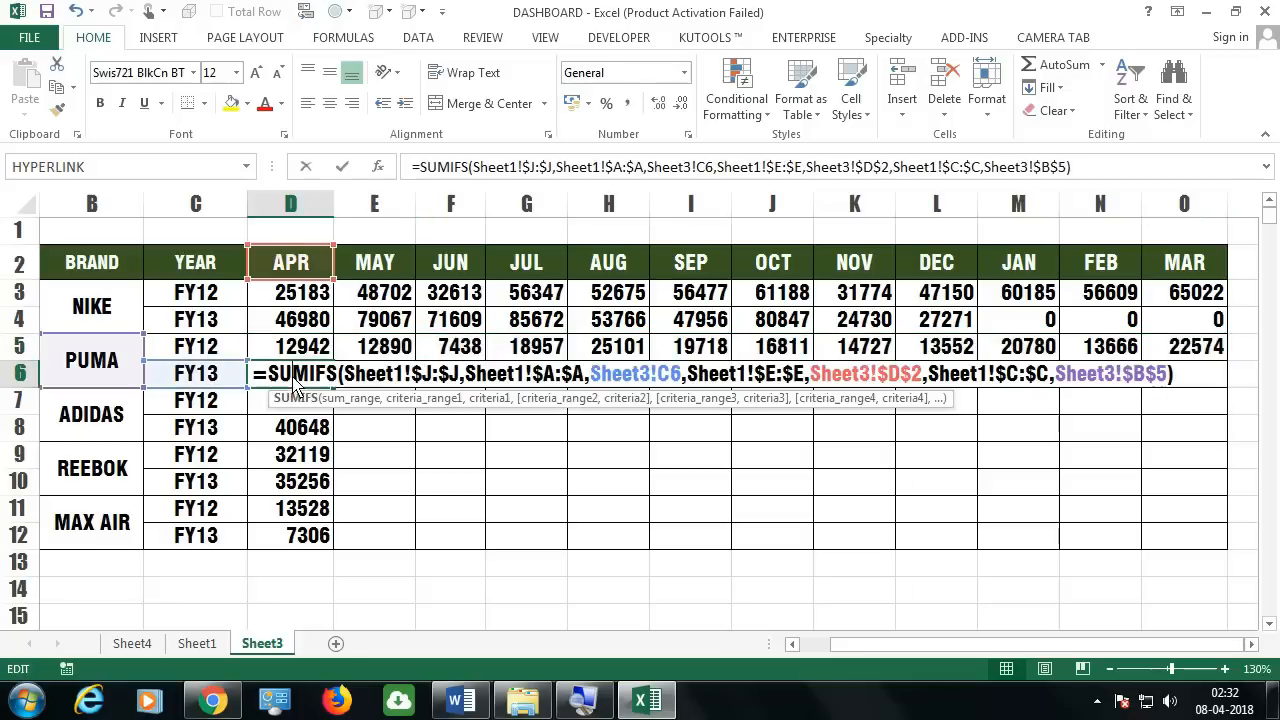
click(676, 380)
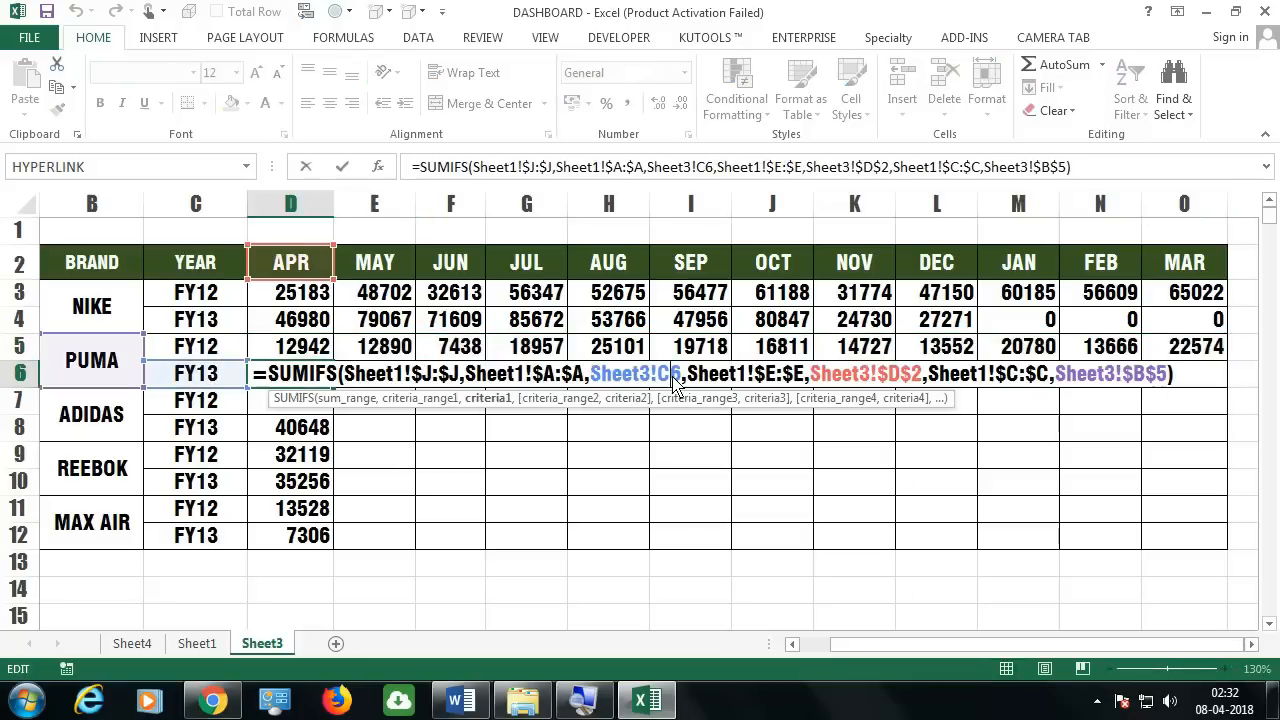
key(F4)
click(937, 382)
key(F4)
key(F4)
key(F4)
key(Return)
click(291, 376)
drag(333, 387, 1189, 390)
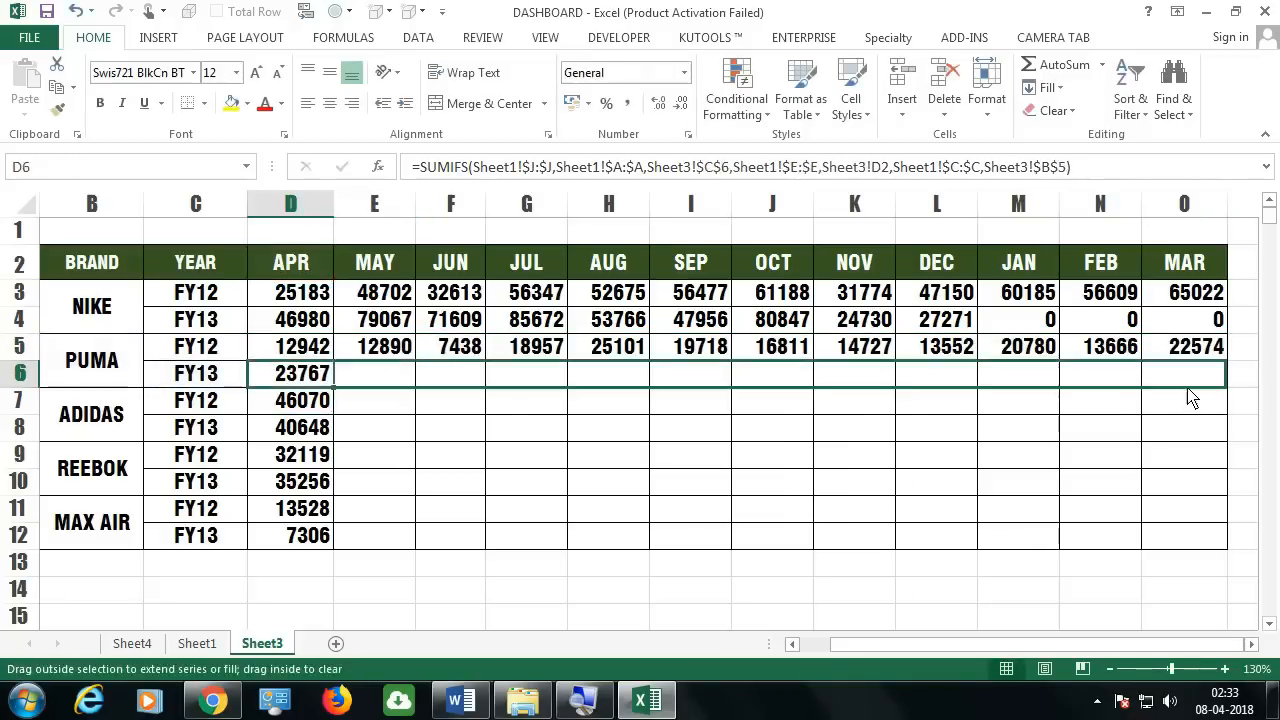
Make the year criterion absolute and the month criterion relative in D7, and copy the formula across the ADIDAS FY12 row through MAR
double_click(291, 403)
click(673, 408)
key(F4)
drag(333, 414, 1000, 408)
drag(937, 645, 870, 645)
Make the year criterion absolute and the month criterion relative in D8, and copy the formula across the ADIDAS FY13 row through MAR
double_click(300, 432)
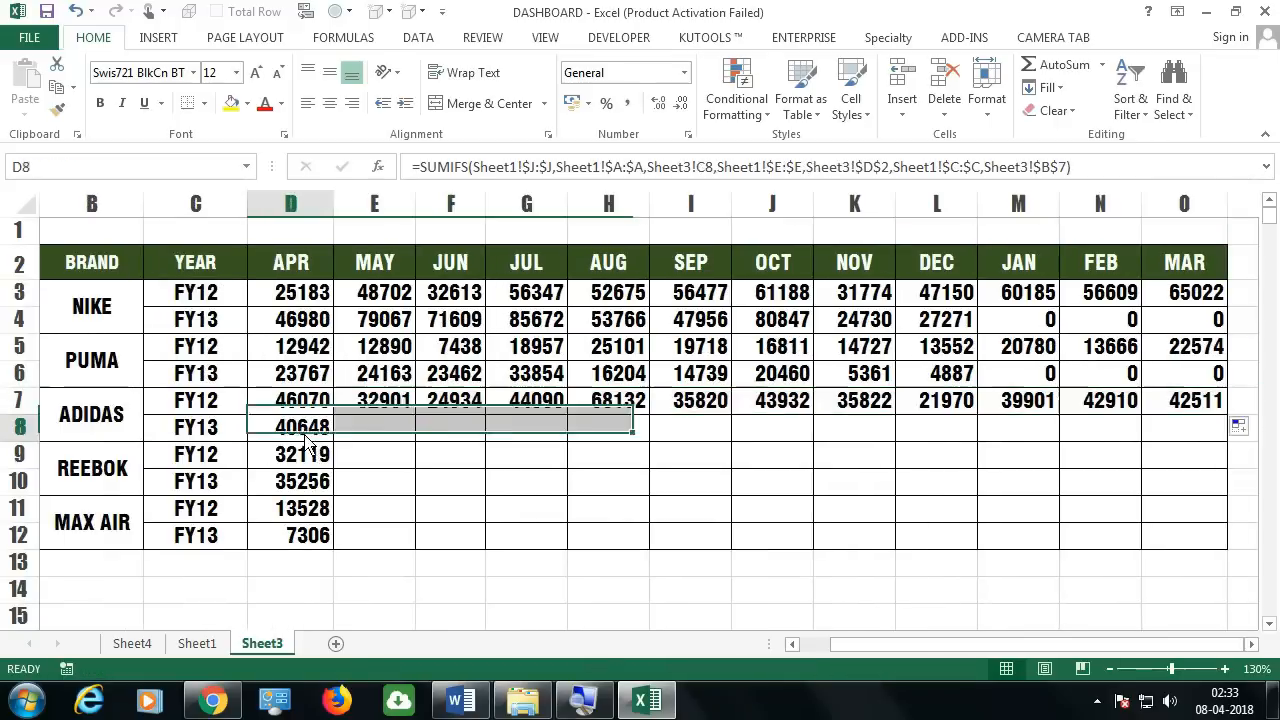
click(673, 430)
key(F4)
click(920, 432)
key(F4)
key(F4)
key(F4)
key(Return)
drag(333, 441, 1189, 438)
In D9, set the year criterion to $C$9 and the month criterion to D2, and copy the formula across the REEBOK FY12 row through MAR
double_click(300, 457)
click(673, 457)
key(F4)
click(922, 458)
key(F4)
key(F4)
key(F4)
key(Return)
click(291, 457)
drag(333, 468, 1189, 465)
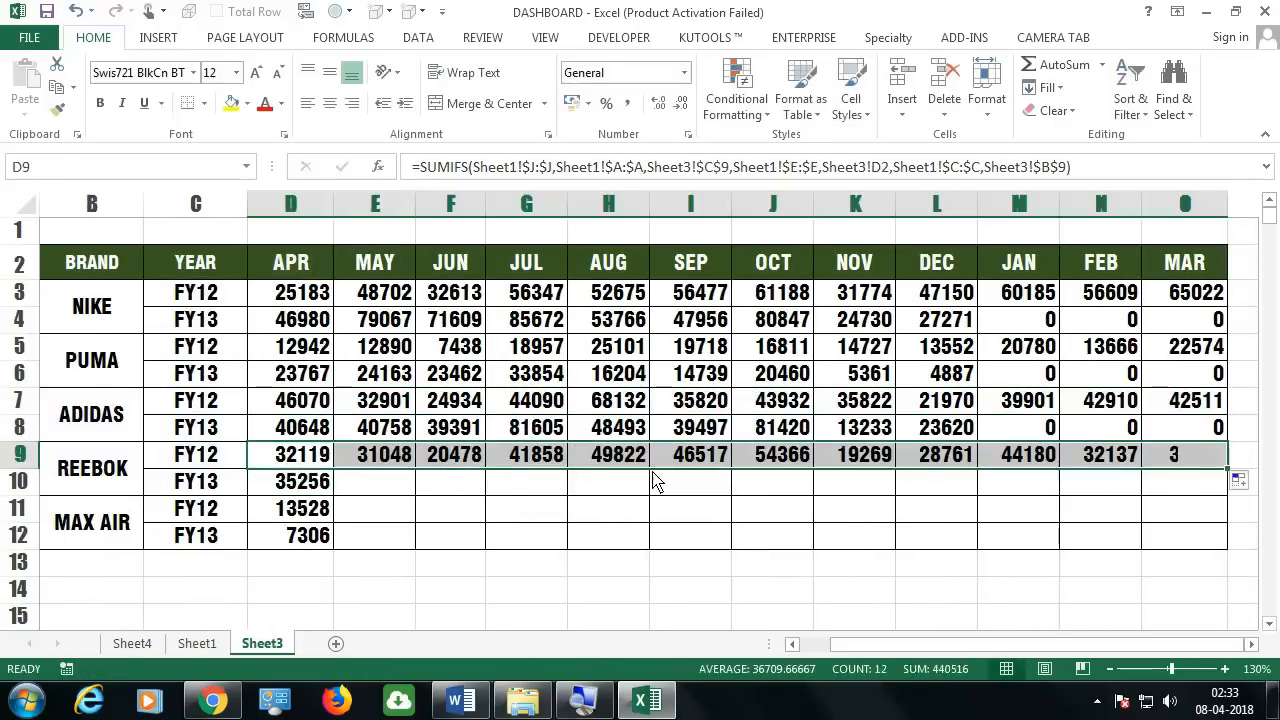
Make the year criteria absolute and the month criteria relative in D10 and D11, and copy each formula across its row through MAR
double_click(300, 484)
drag(1232, 510, 1232, 510)
double_click(300, 511)
key(F4)
key(Return)
drag(333, 522, 1211, 523)
In D12, set the year criterion to $C$12 and the month criterion to D2, and copy the formula across the MAX AIR FY13 row through MAR
double_click(290, 537)
key(Return)
click(287, 537)
drag(333, 549, 1211, 549)
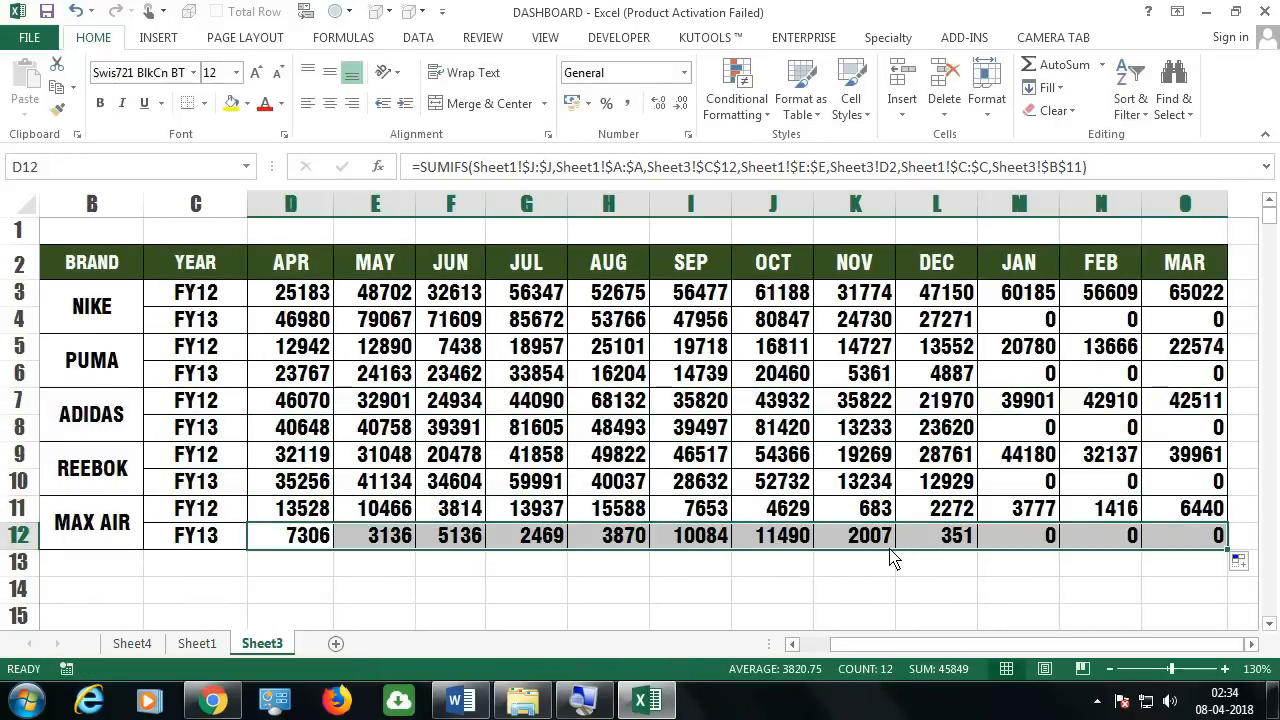
Review the JAN to MAR results in the FY13 rows of MAX AIR, REEBOK, ADIDAS and NIKE, and the whole table body
drag(1028, 541, 1220, 538)
drag(1030, 484, 1190, 483)
drag(1032, 430, 1208, 430)
drag(1035, 322, 1205, 322)
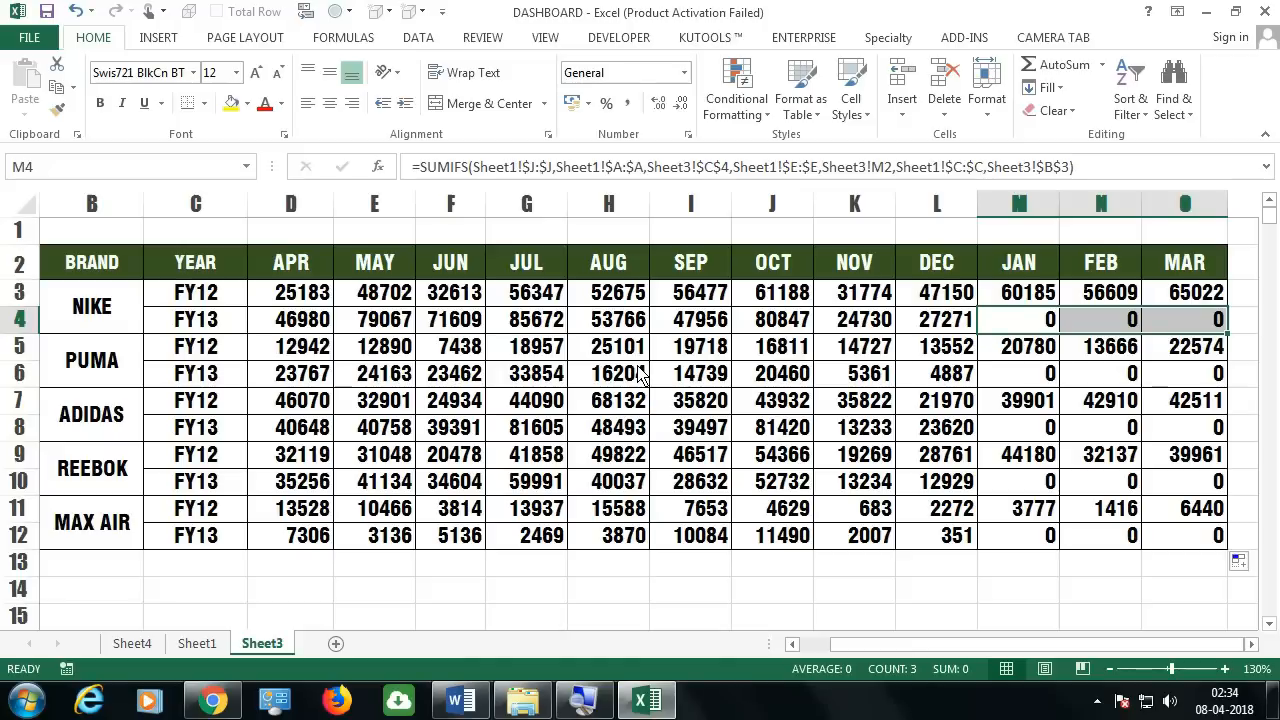
drag(272, 298, 1178, 543)
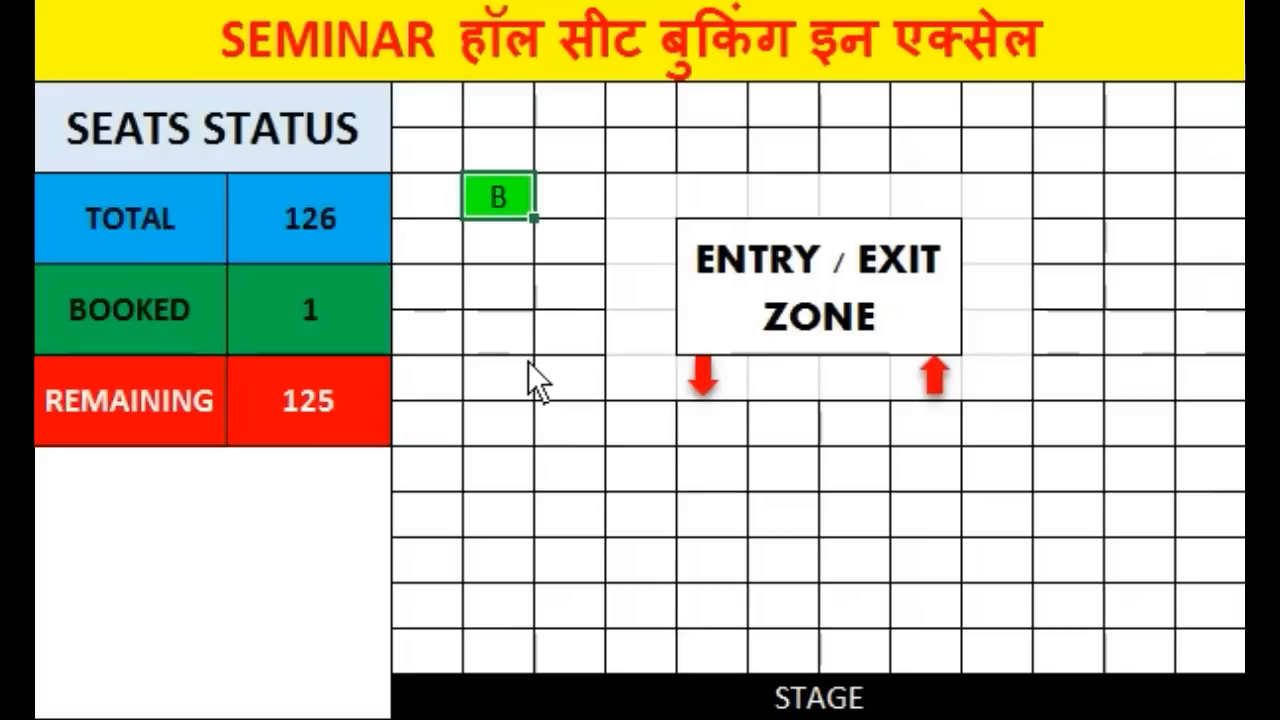
Book the second seat of the sixth row and seats 2 to 10 of the tenth row by entering B
click(500, 331)
text(B)
key(Return)
drag(497, 515, 1068, 515)
text(B)
key(ctrl+Return)
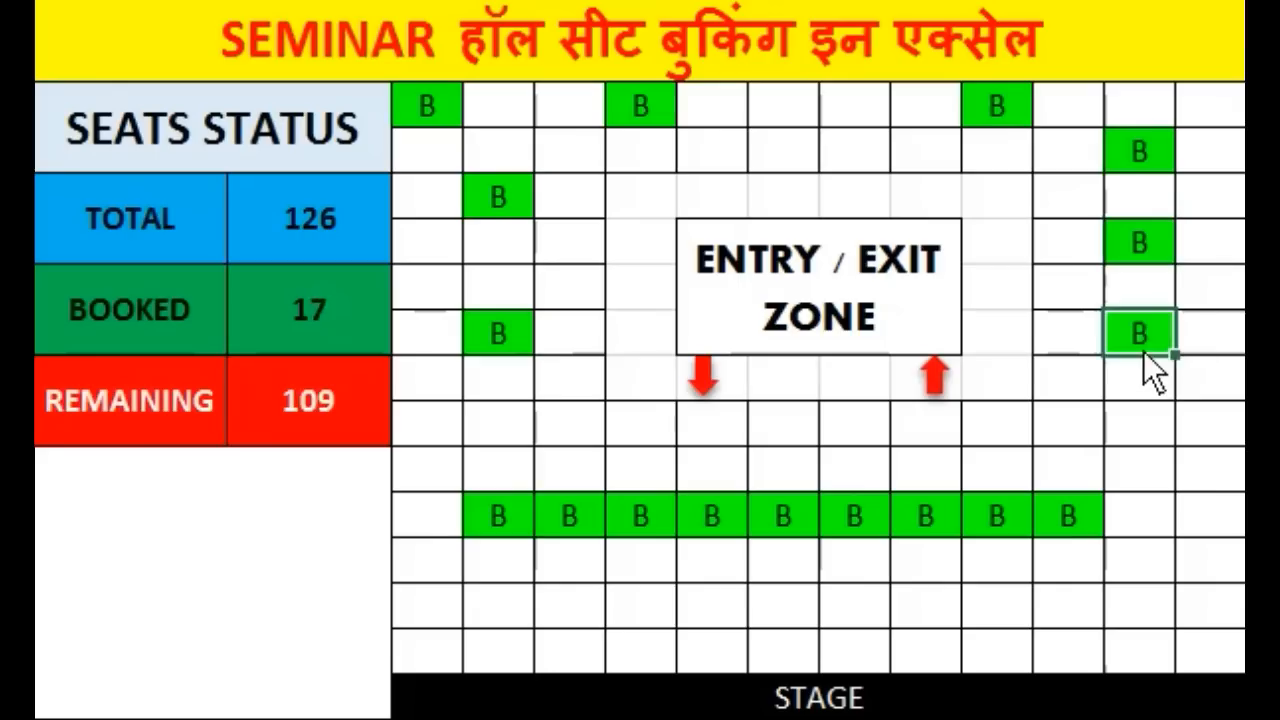
Mark the first-column seats in rows 8 and 5 with B, clear the row 5 seat, and mark the fourth seat of row 8 with B
click(441, 436)
click(433, 288)
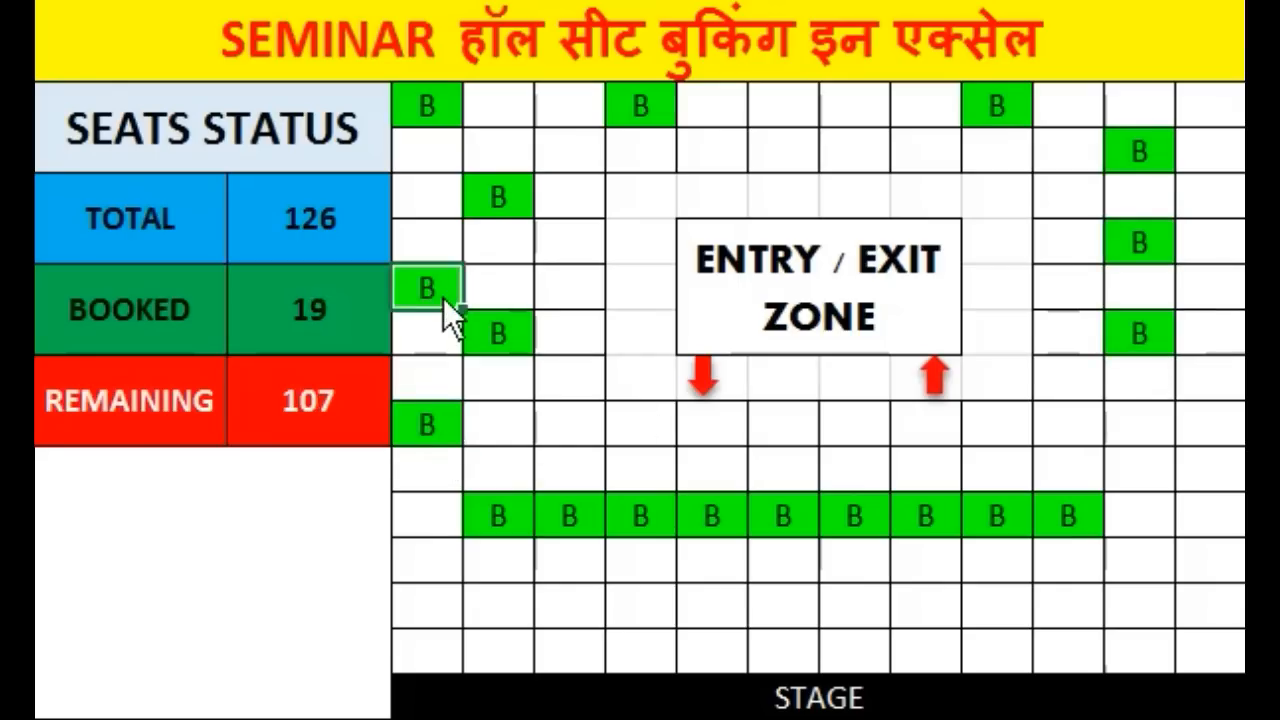
key(Delete)
click(631, 438)
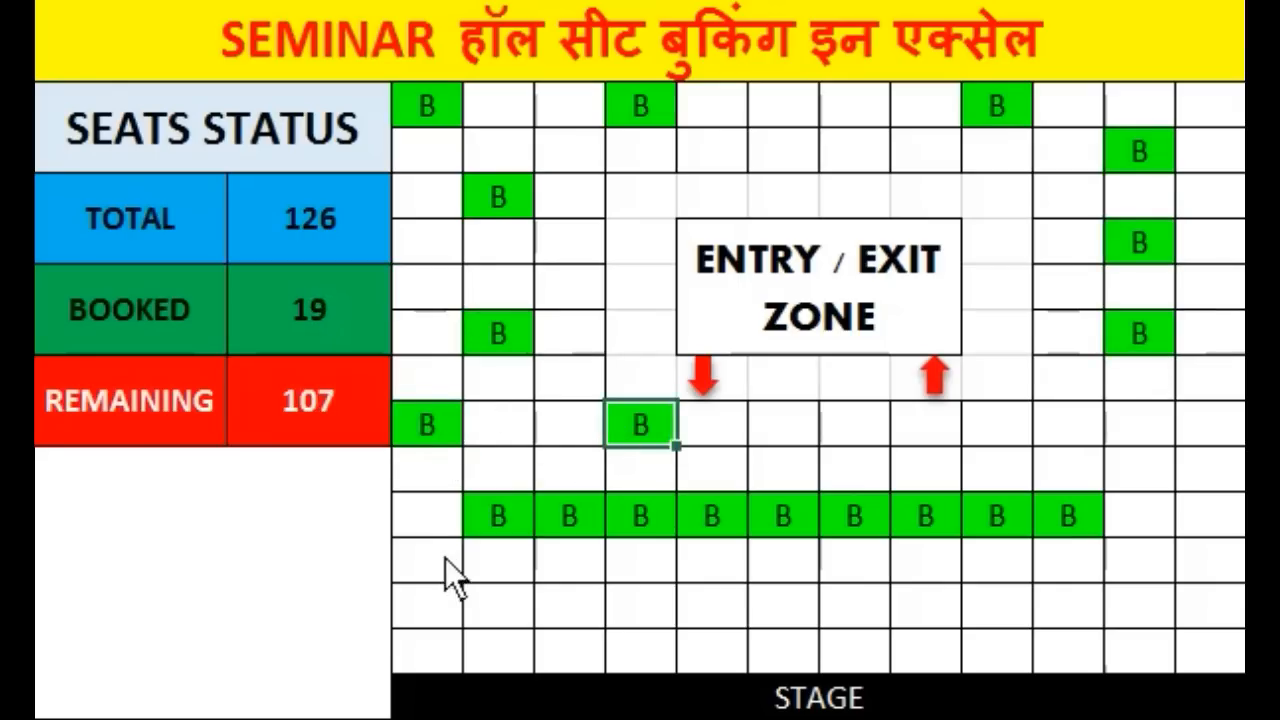
Fill B in the three rows nearest the stage, most open seats in rows 8 to 10, and third-column seats in rows 4 to 9
drag(445, 558, 1200, 645)
drag(1195, 515, 1195, 425)
drag(1140, 425, 763, 464)
drag(504, 393, 502, 468)
drag(569, 243, 569, 468)
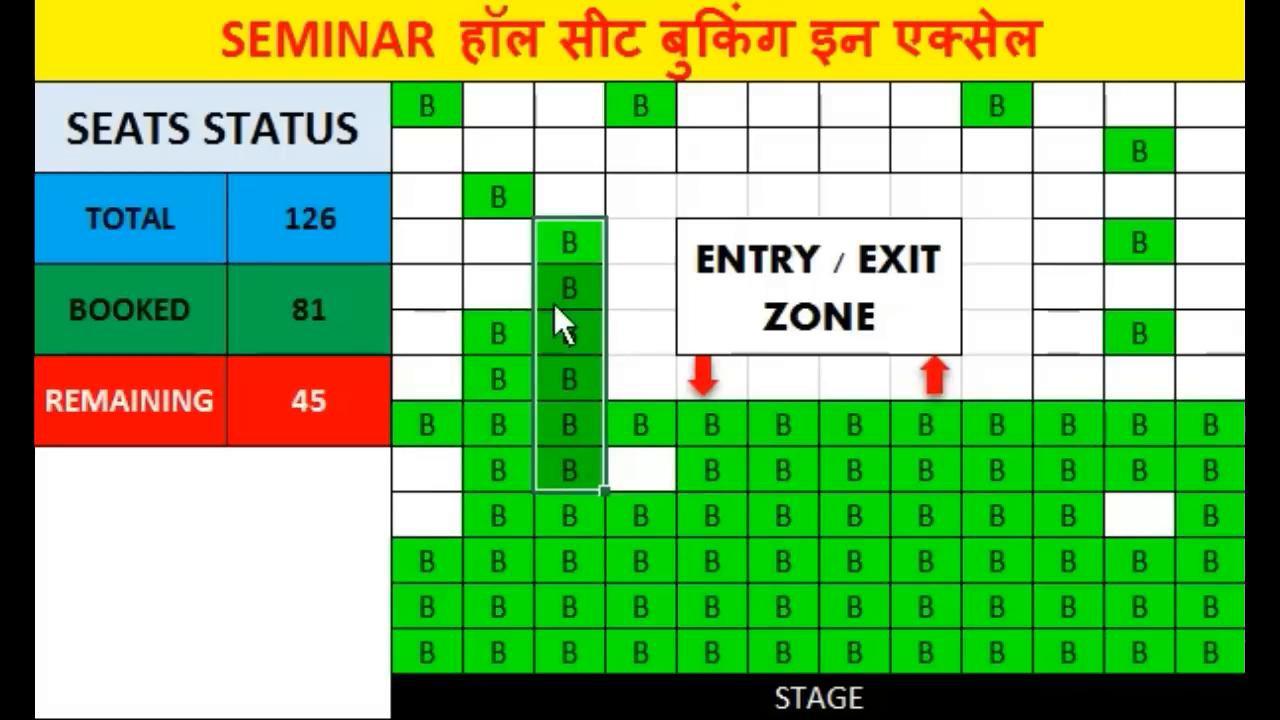
Enter B in column 10 rows 3 to 7, column 2 rows 1 and 2, column 5 row 2, and seats 5 to 8 of row 1
drag(1066, 198, 1066, 376)
click(498, 151)
click(498, 107)
click(712, 150)
drag(712, 105, 926, 105)
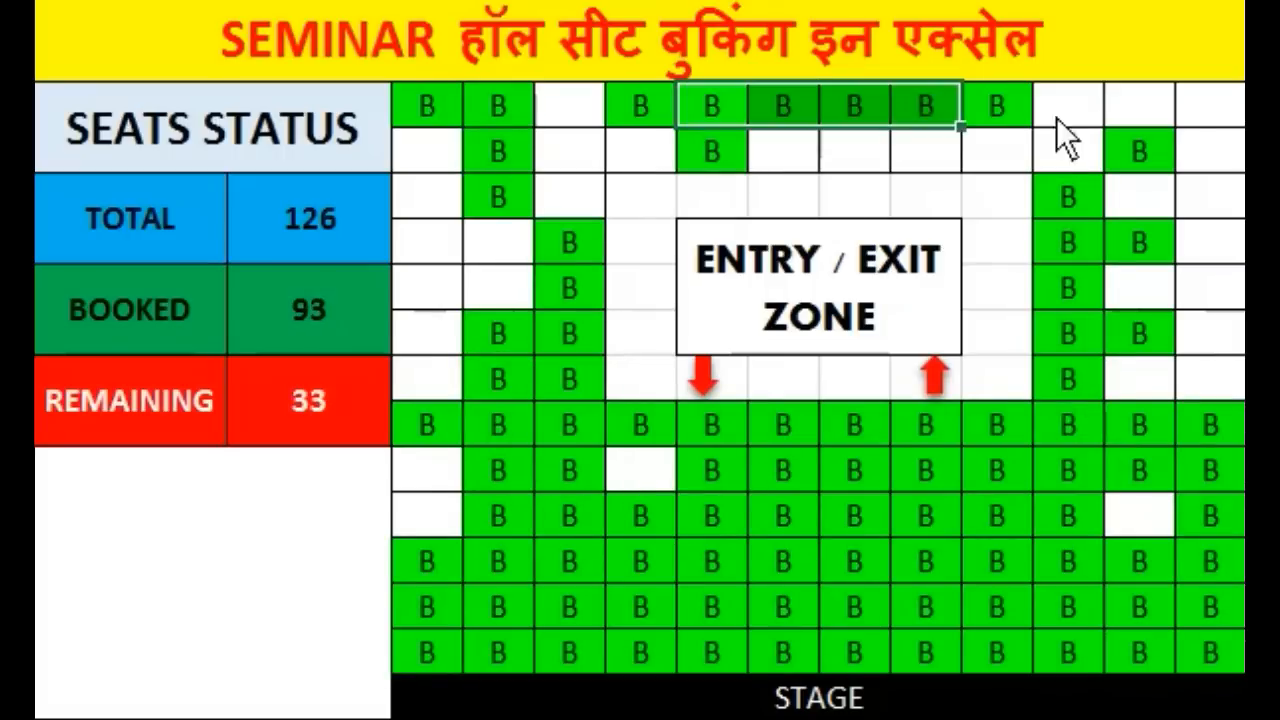